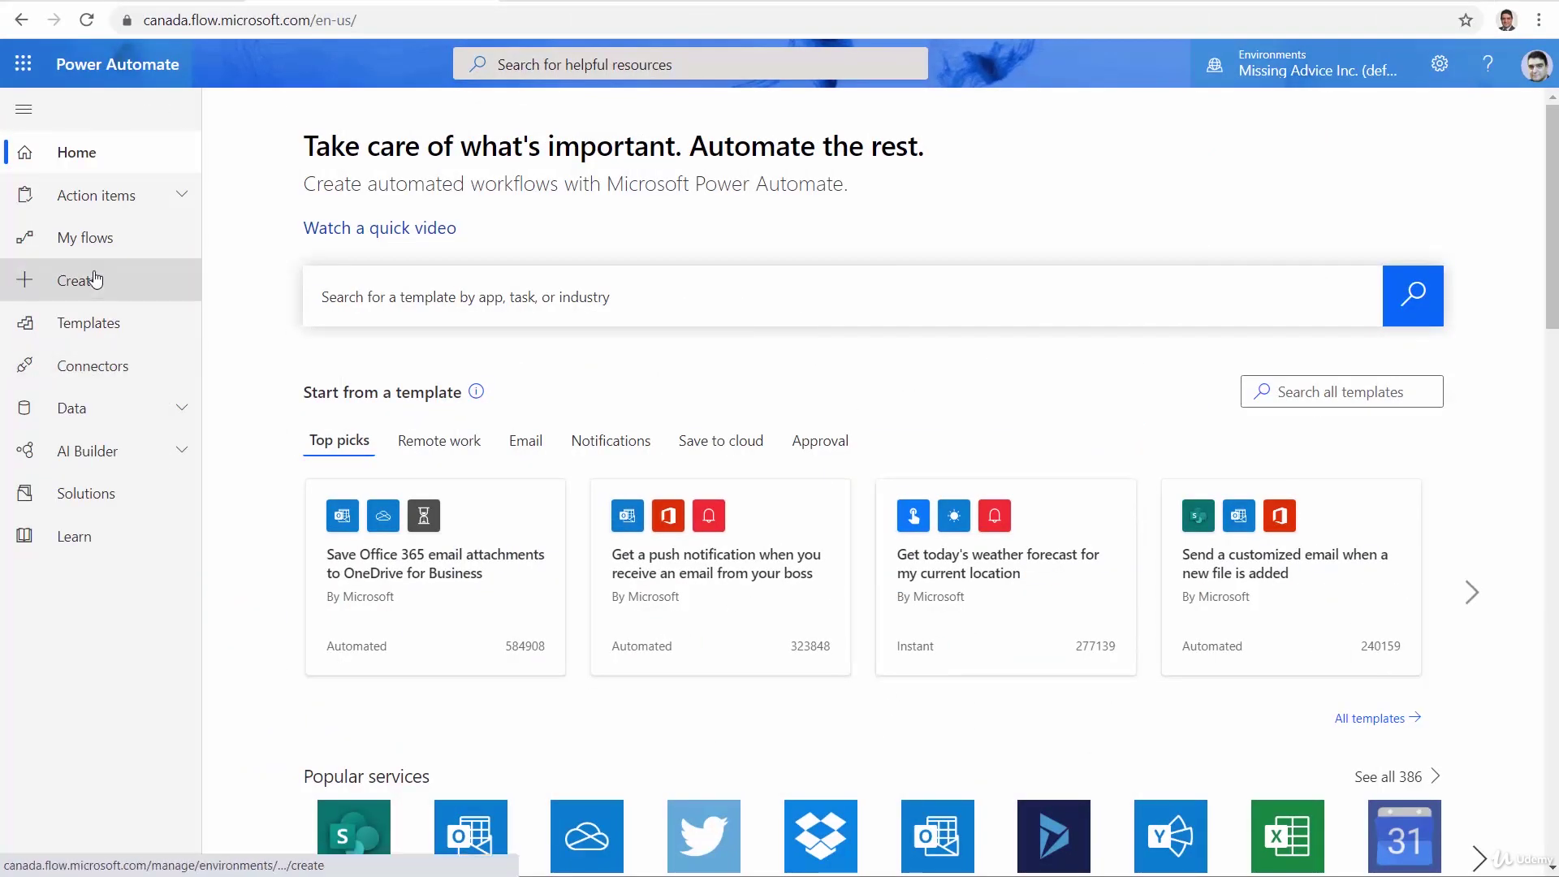
Create a manually triggered instant flow named 'Error Handling', then bring up the Book1 workbook.
{"action": "left_click", "coordinate": [93, 279]}
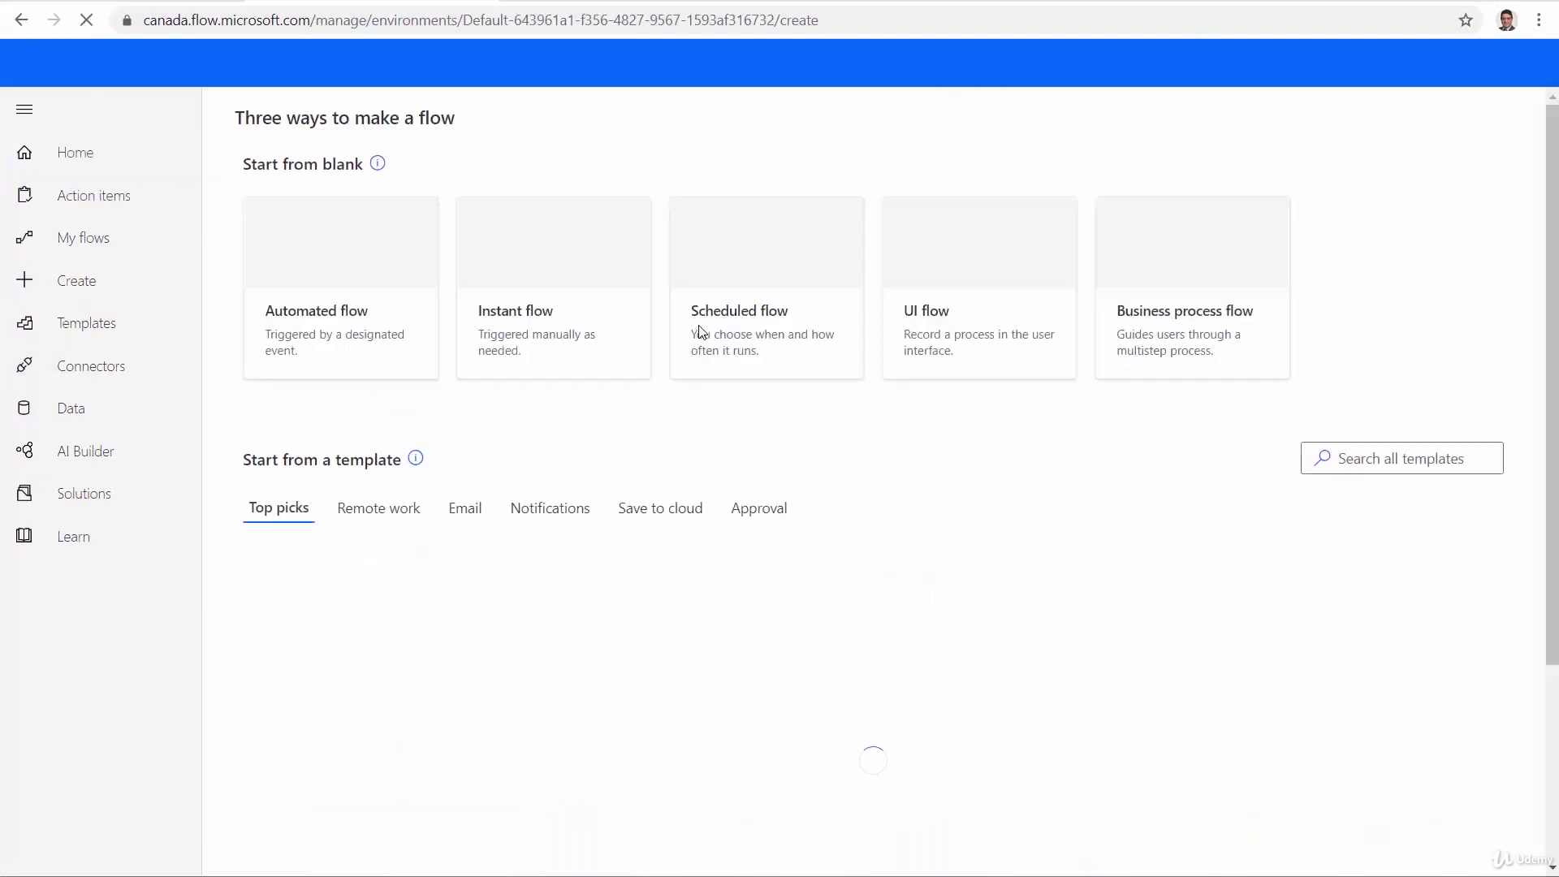
{"action": "left_click", "coordinate": [572, 314]}
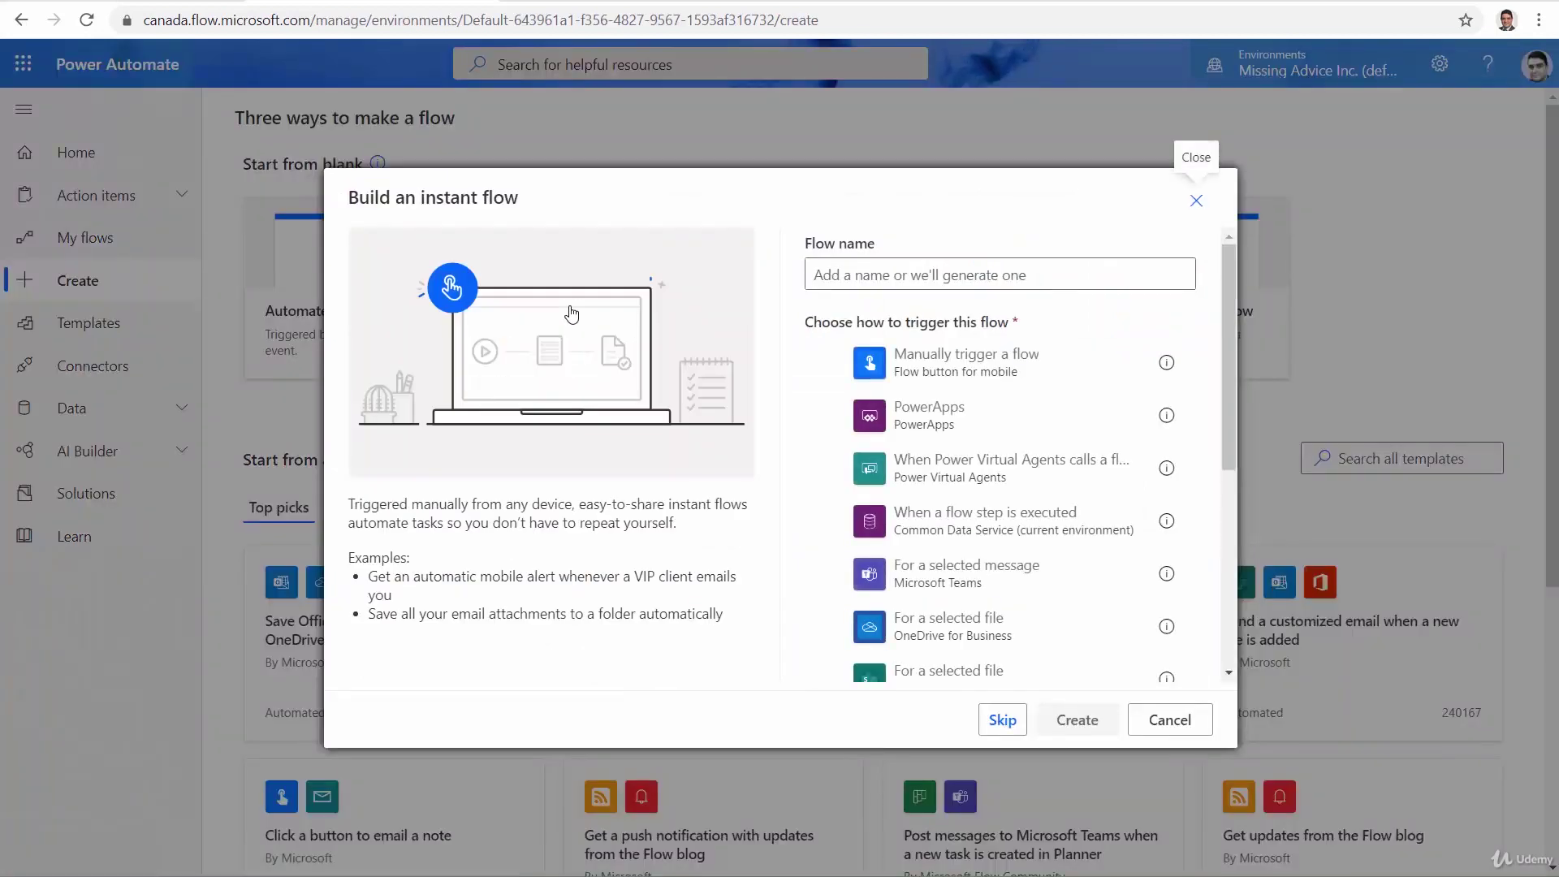
{"action": "left_click", "coordinate": [815, 274]}
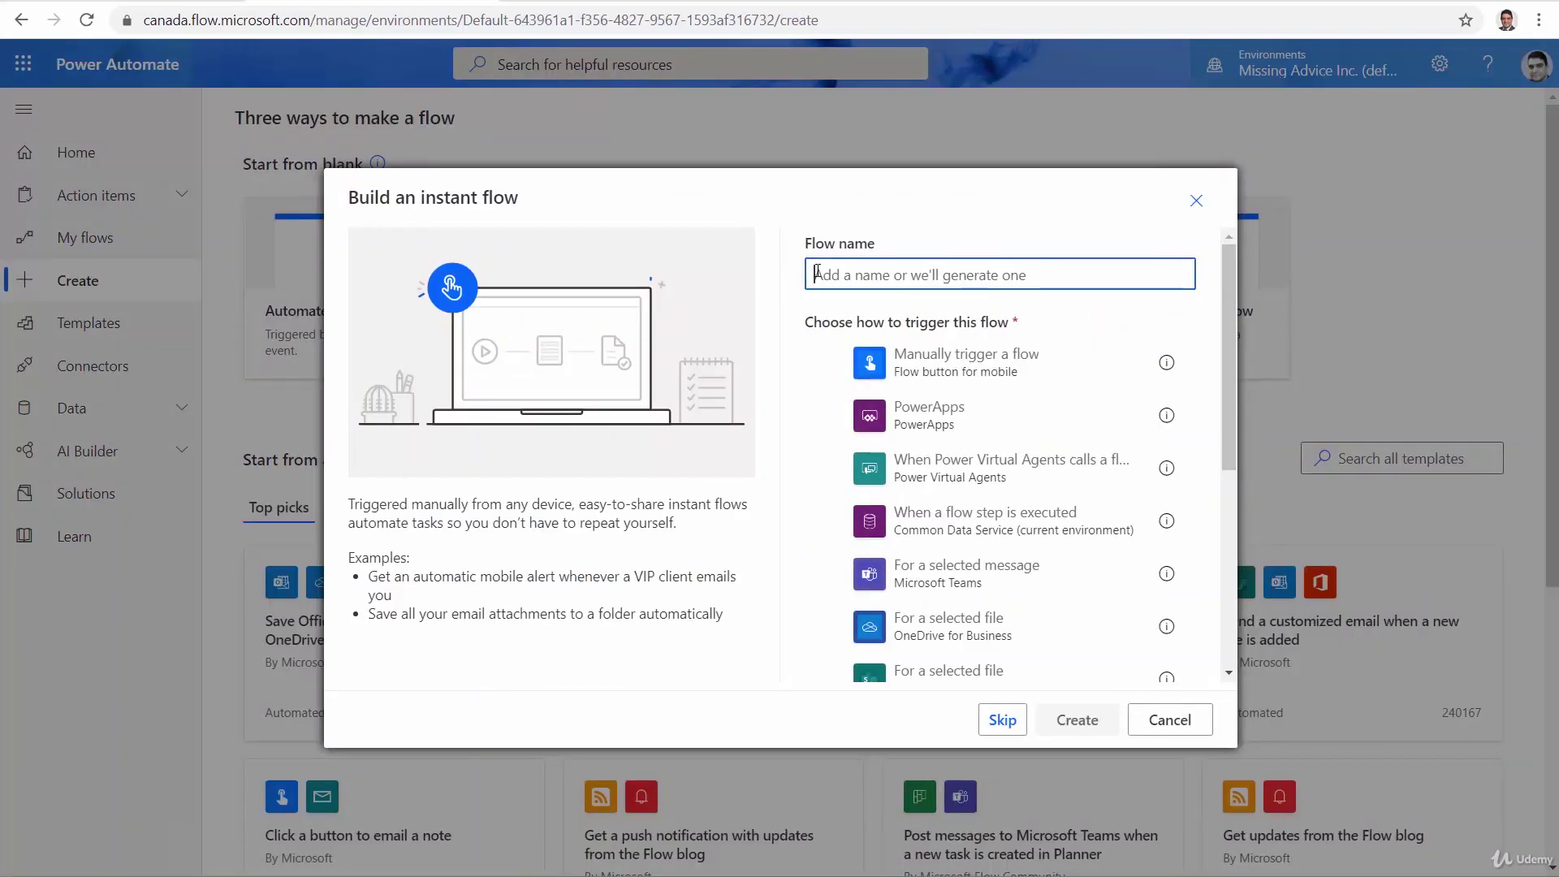
{"action": "type", "text": "Error Handling"}
{"action": "left_click", "coordinate": [907, 349]}
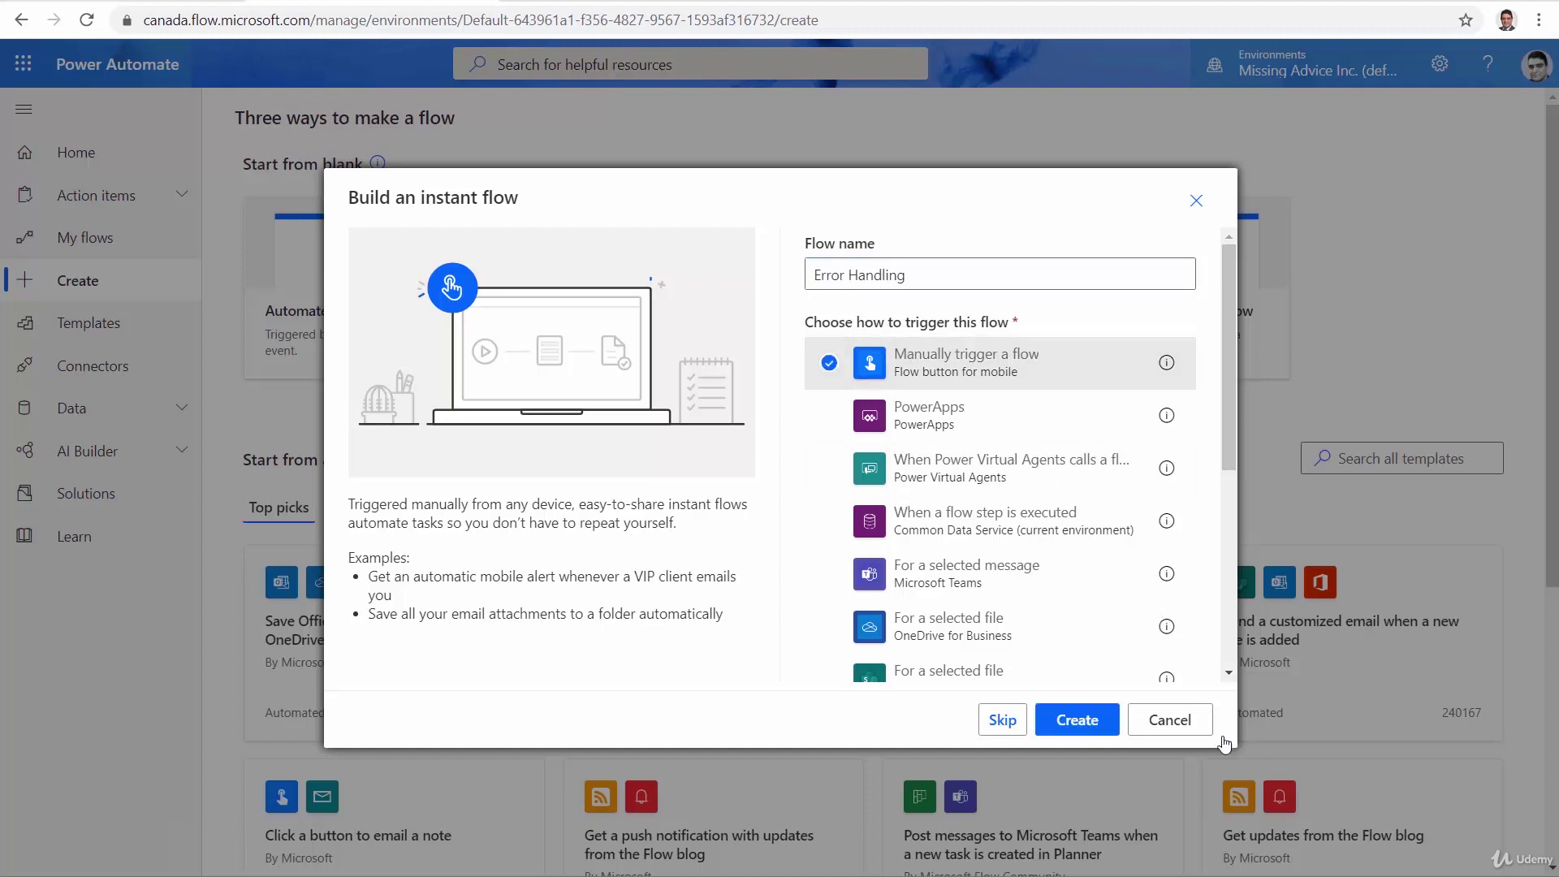
{"action": "left_click", "coordinate": [1080, 719]}
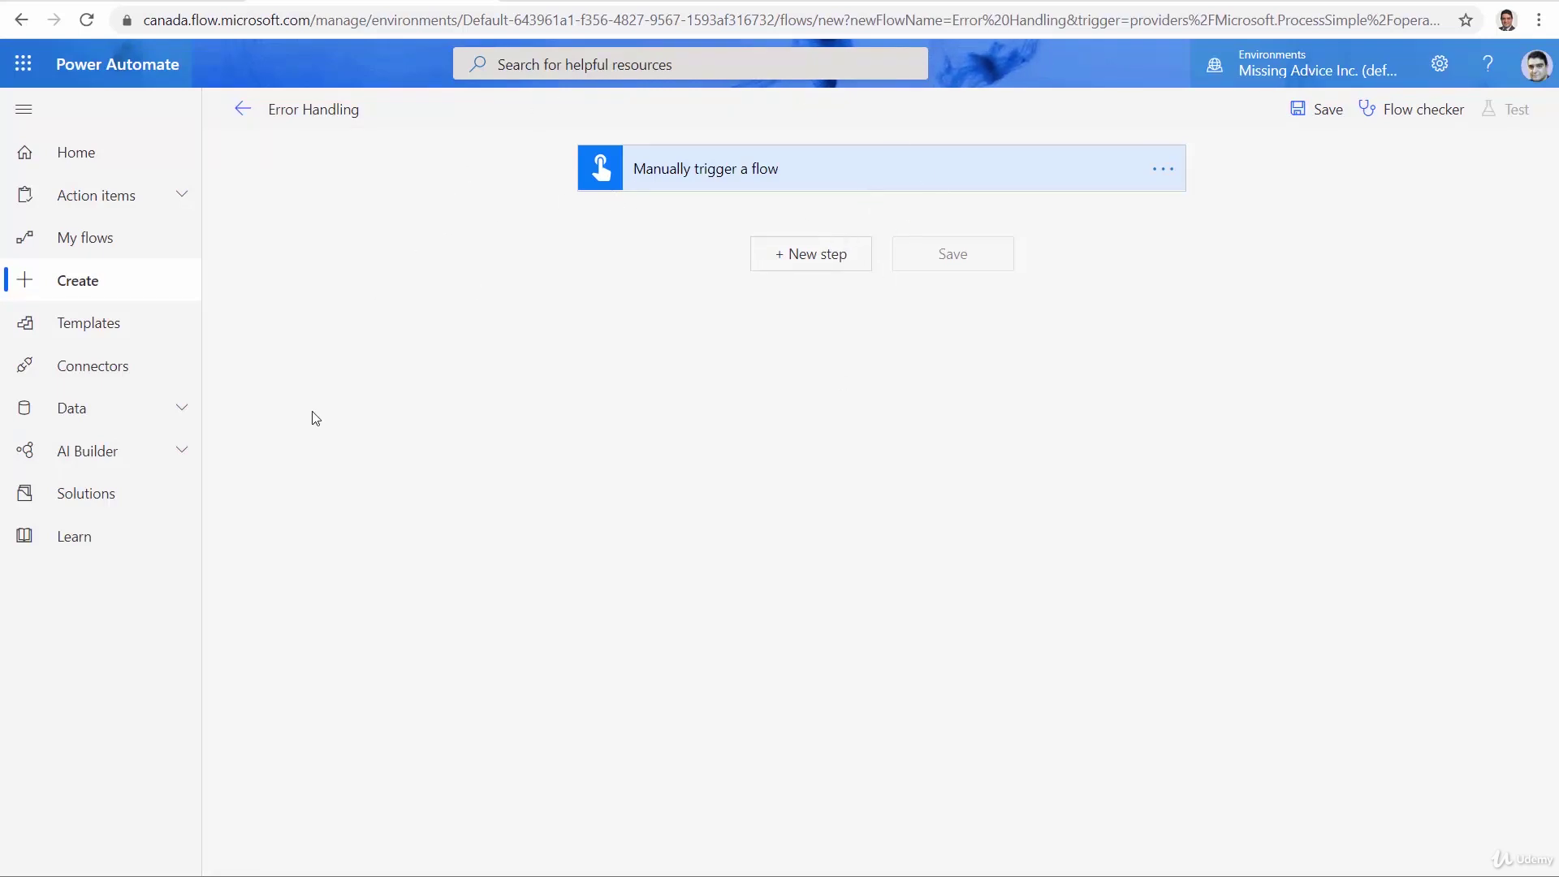
{"action": "key", "text": "alt+Tab"}
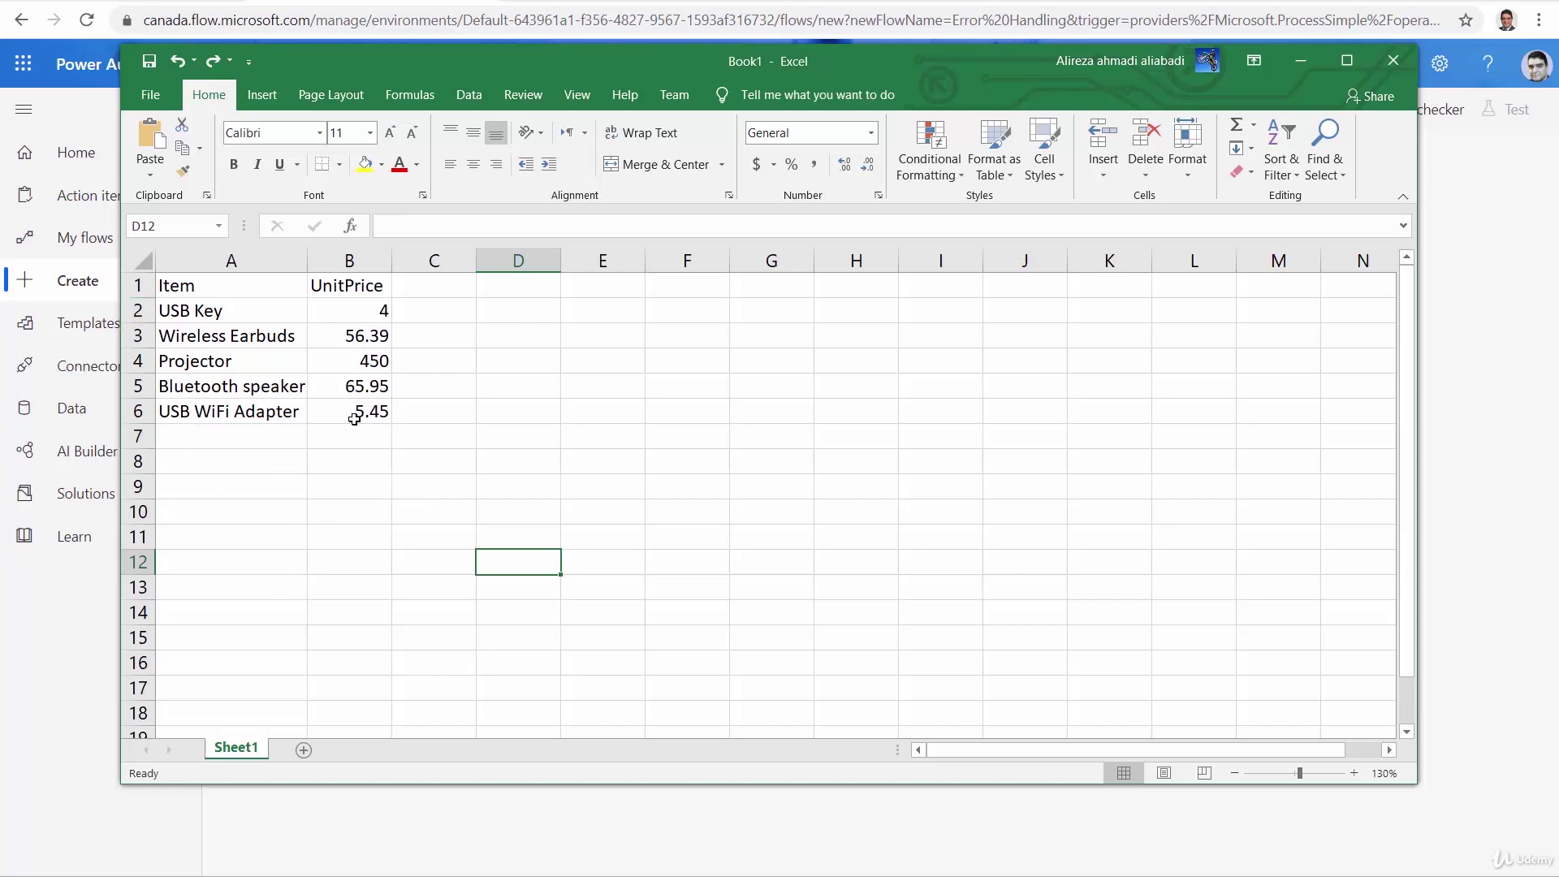
Save Book1.xlsx as PrdList.xlsx in the SSLS Files folder.
{"action": "left_click", "coordinate": [164, 286]}
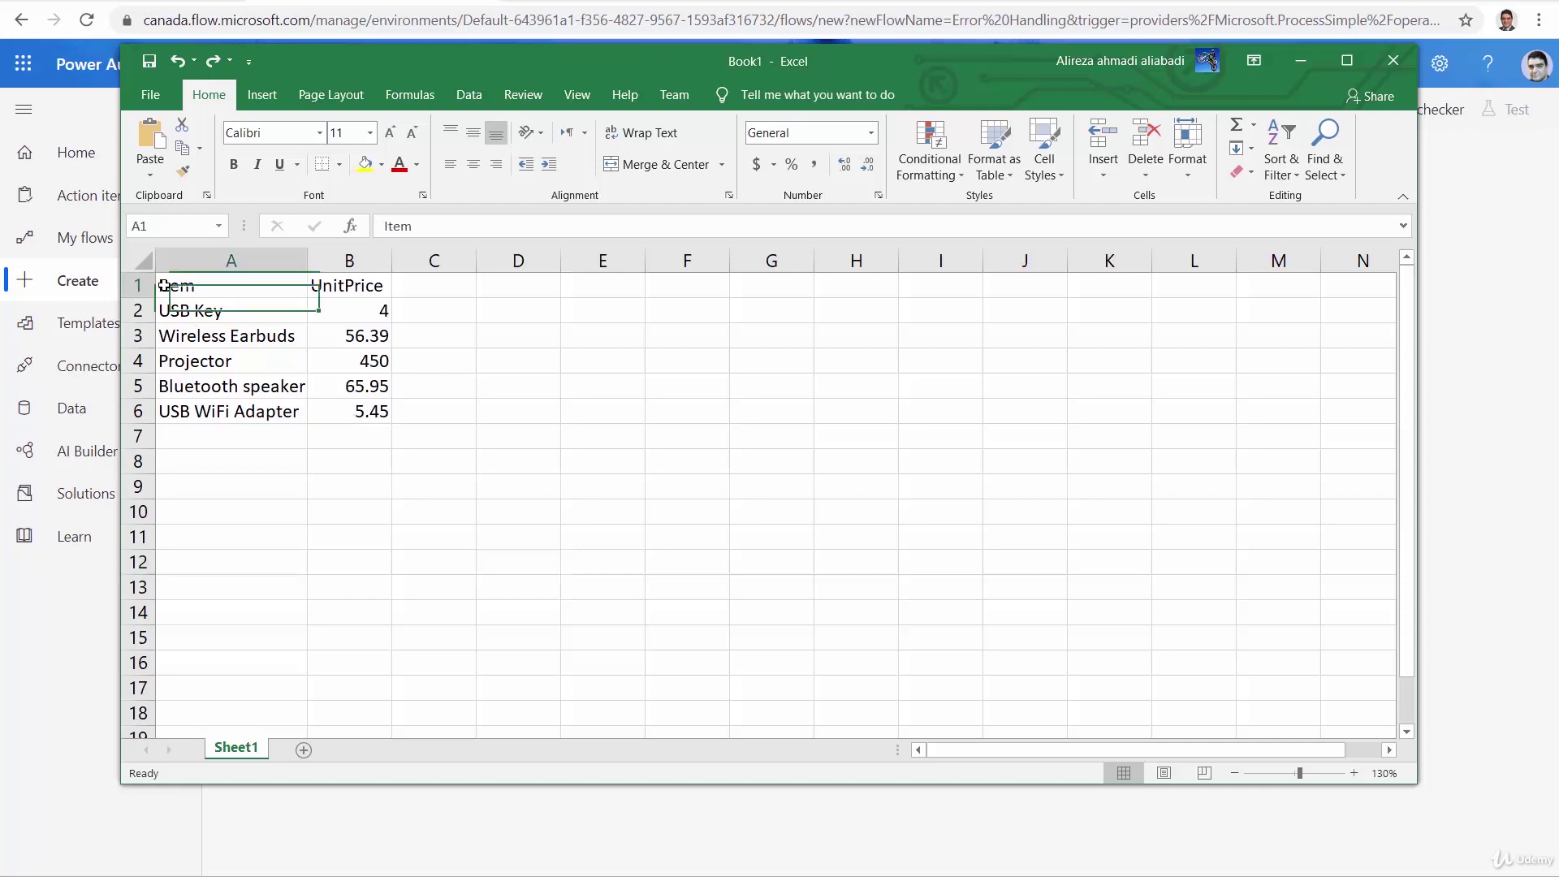
{"action": "left_click", "coordinate": [332, 284]}
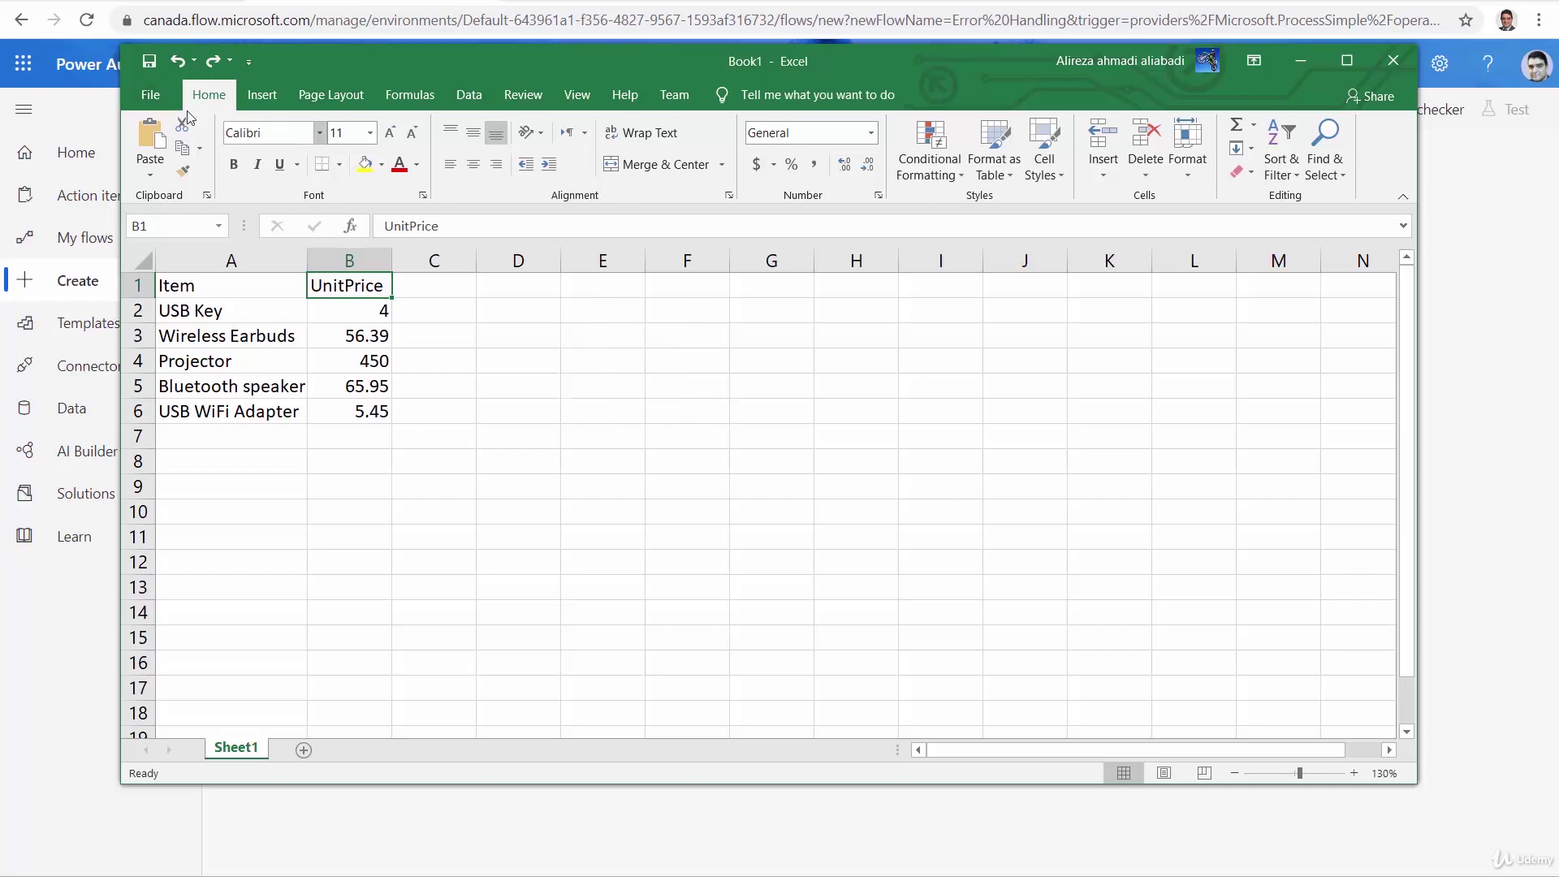
{"action": "left_click", "coordinate": [152, 96]}
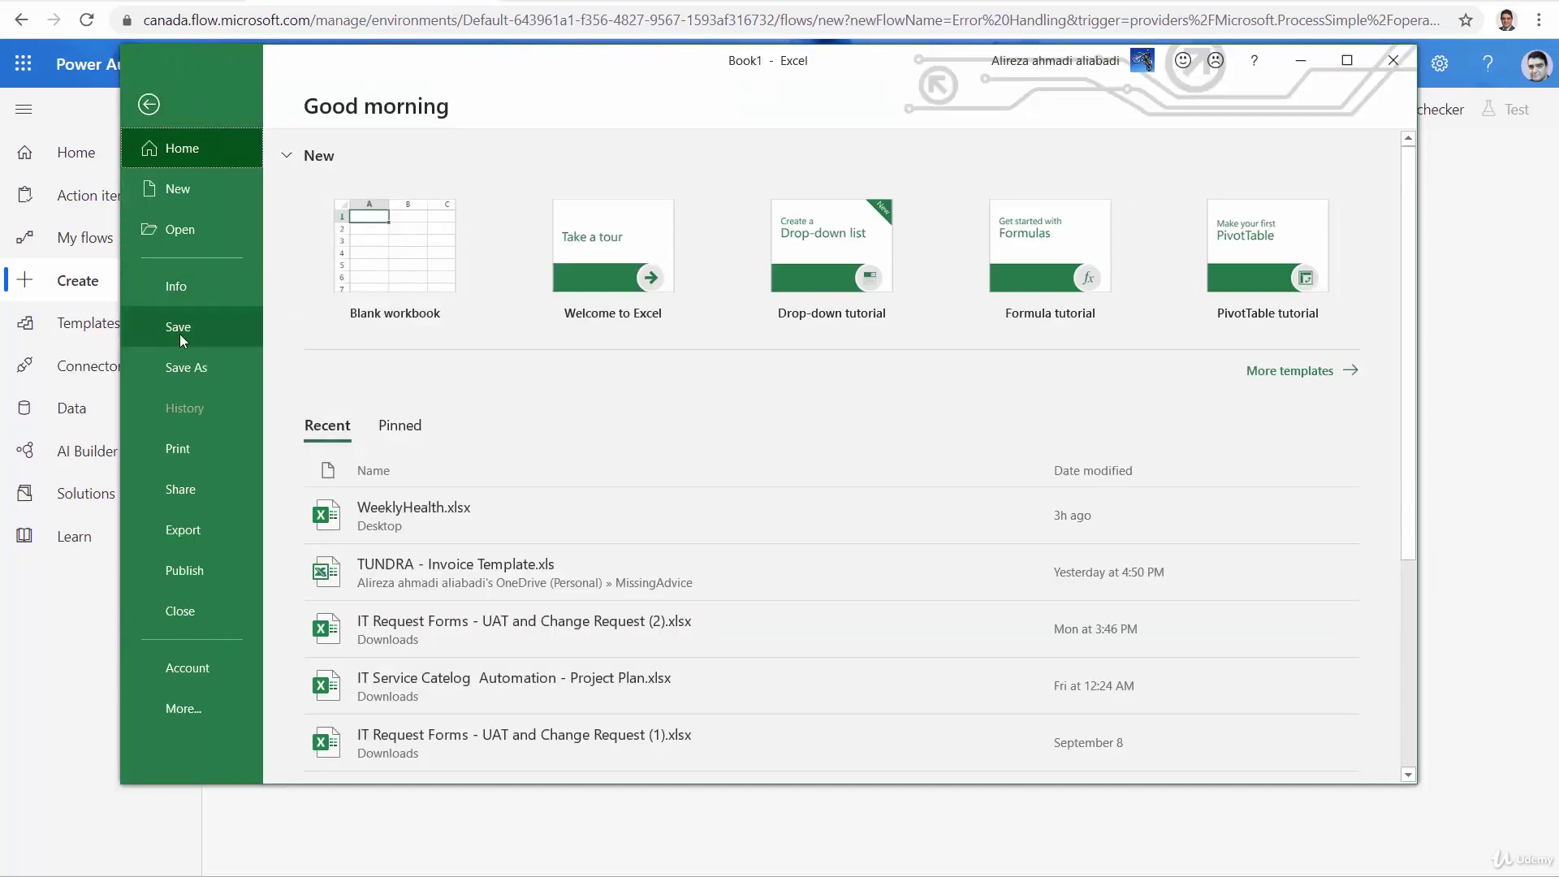
{"action": "left_click", "coordinate": [179, 334]}
{"action": "left_click", "coordinate": [338, 538]}
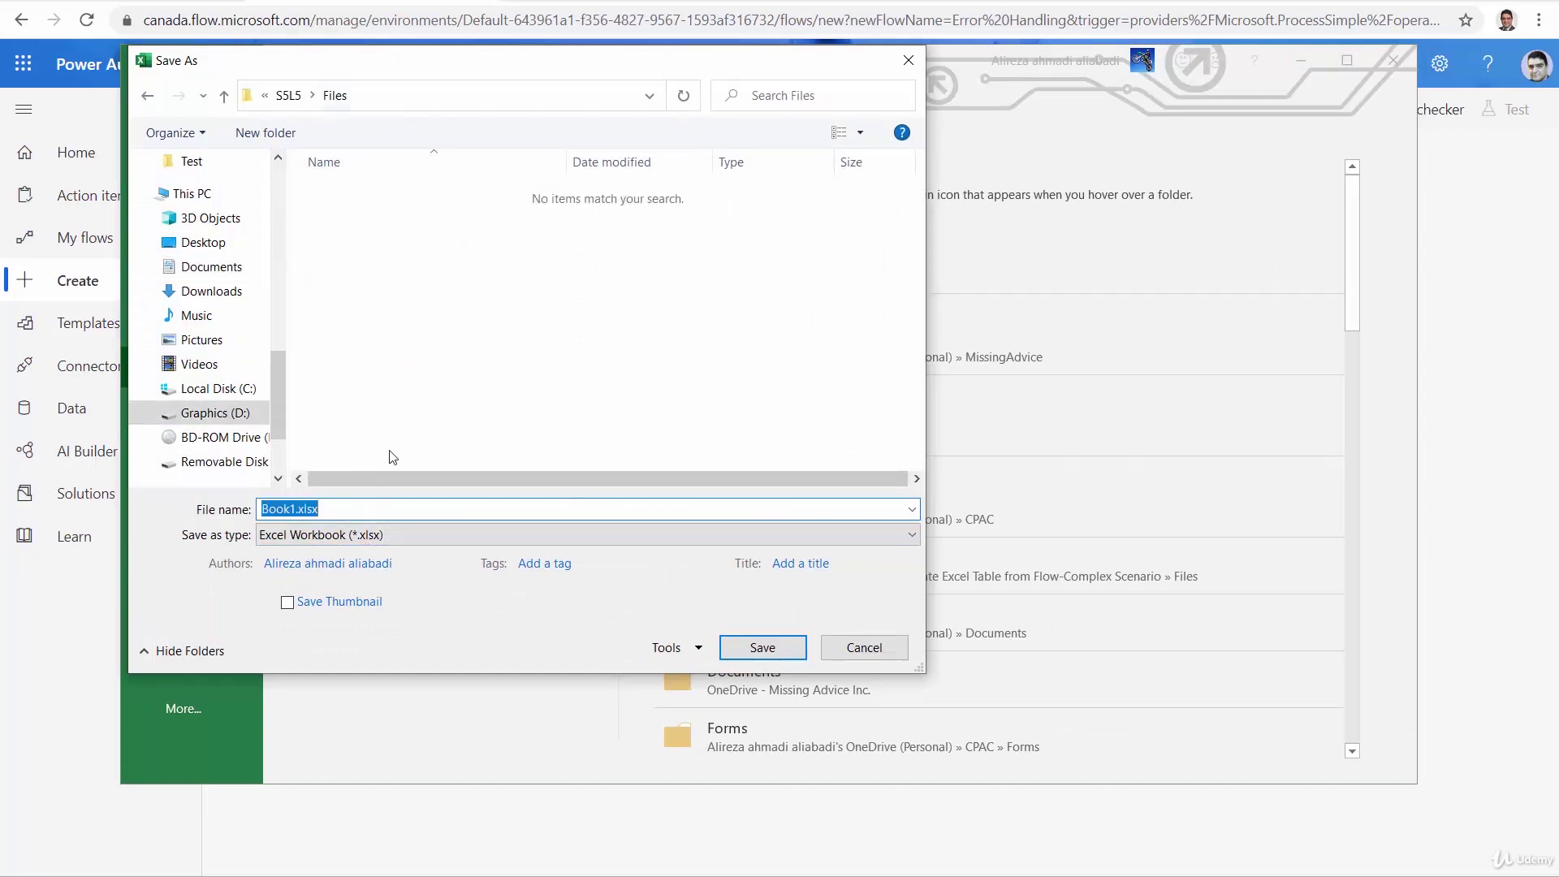
{"action": "key", "text": "End"}
{"action": "key", "text": "Left"}
{"action": "key", "text": "shift+Home"}
{"action": "type", "text": "P"}
{"action": "type", "text": "List"}
{"action": "left_click", "coordinate": [724, 647]}
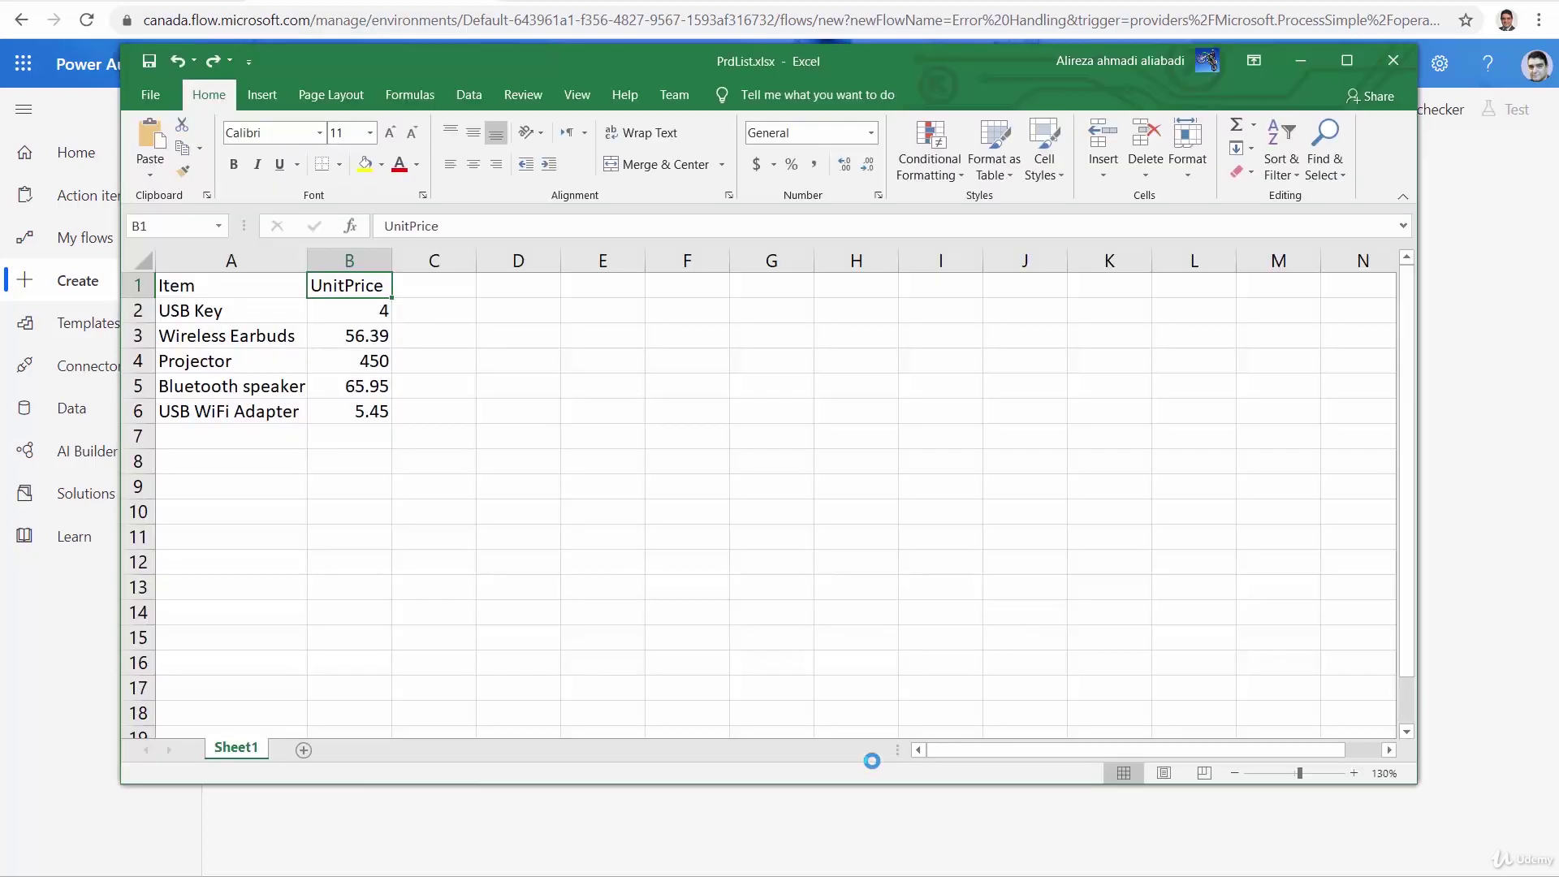
Format A1:B6 as a table with headers using Table Style Medium 15.
{"action": "left_click", "coordinate": [429, 541]}
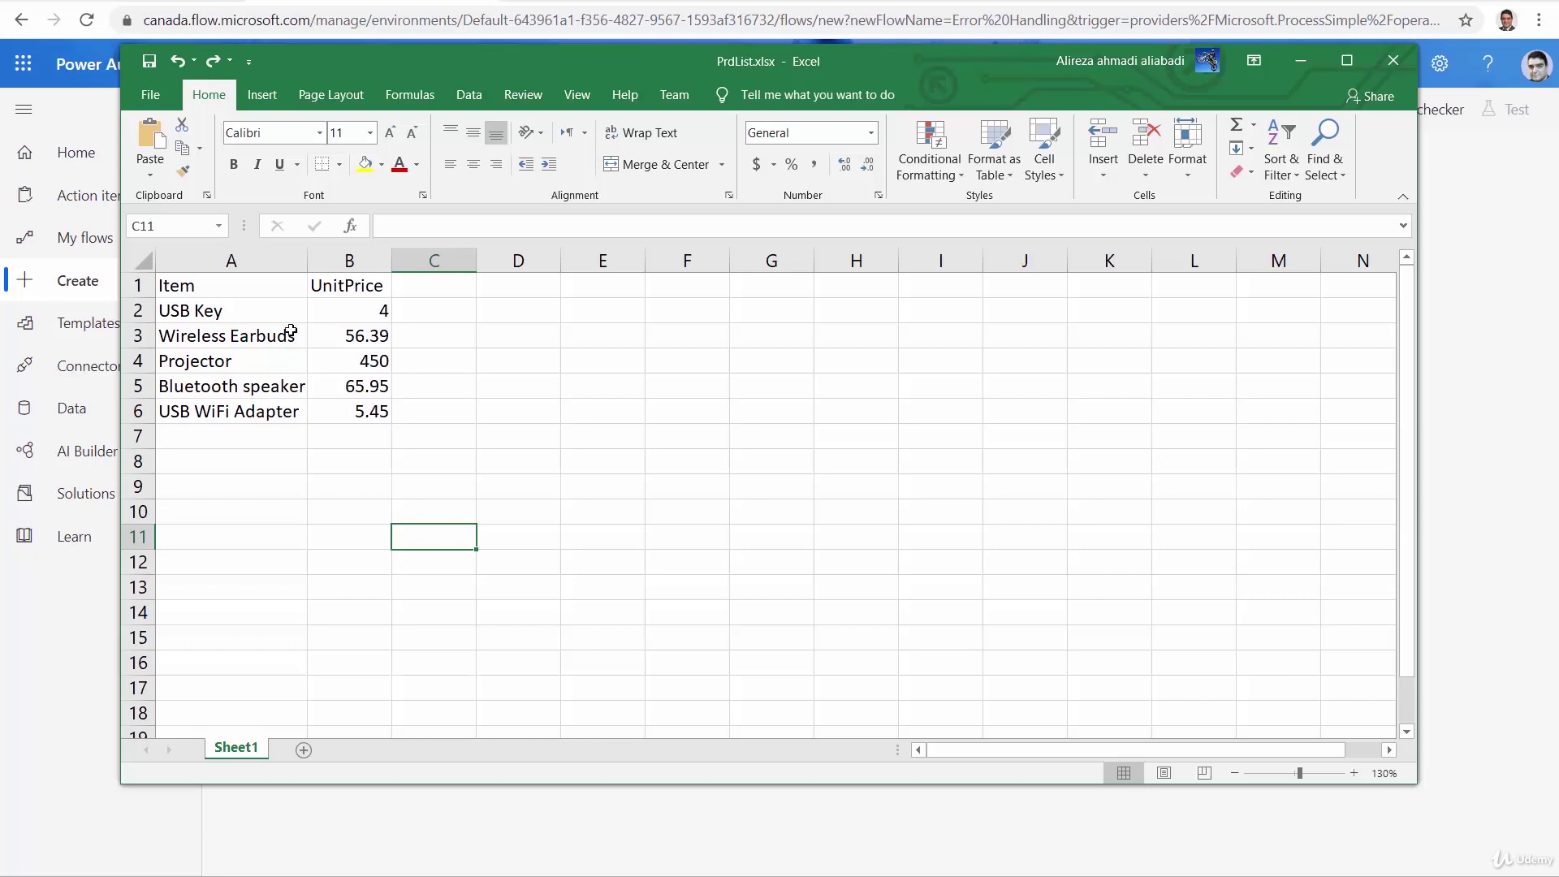
{"action": "mouse_move", "coordinate": [173, 286]}
{"action": "left_mouse_down"}
{"action": "mouse_move", "coordinate": [376, 409]}
{"action": "mouse_move", "coordinate": [320, 409]}
{"action": "mouse_move", "coordinate": [351, 413]}
{"action": "left_mouse_up"}
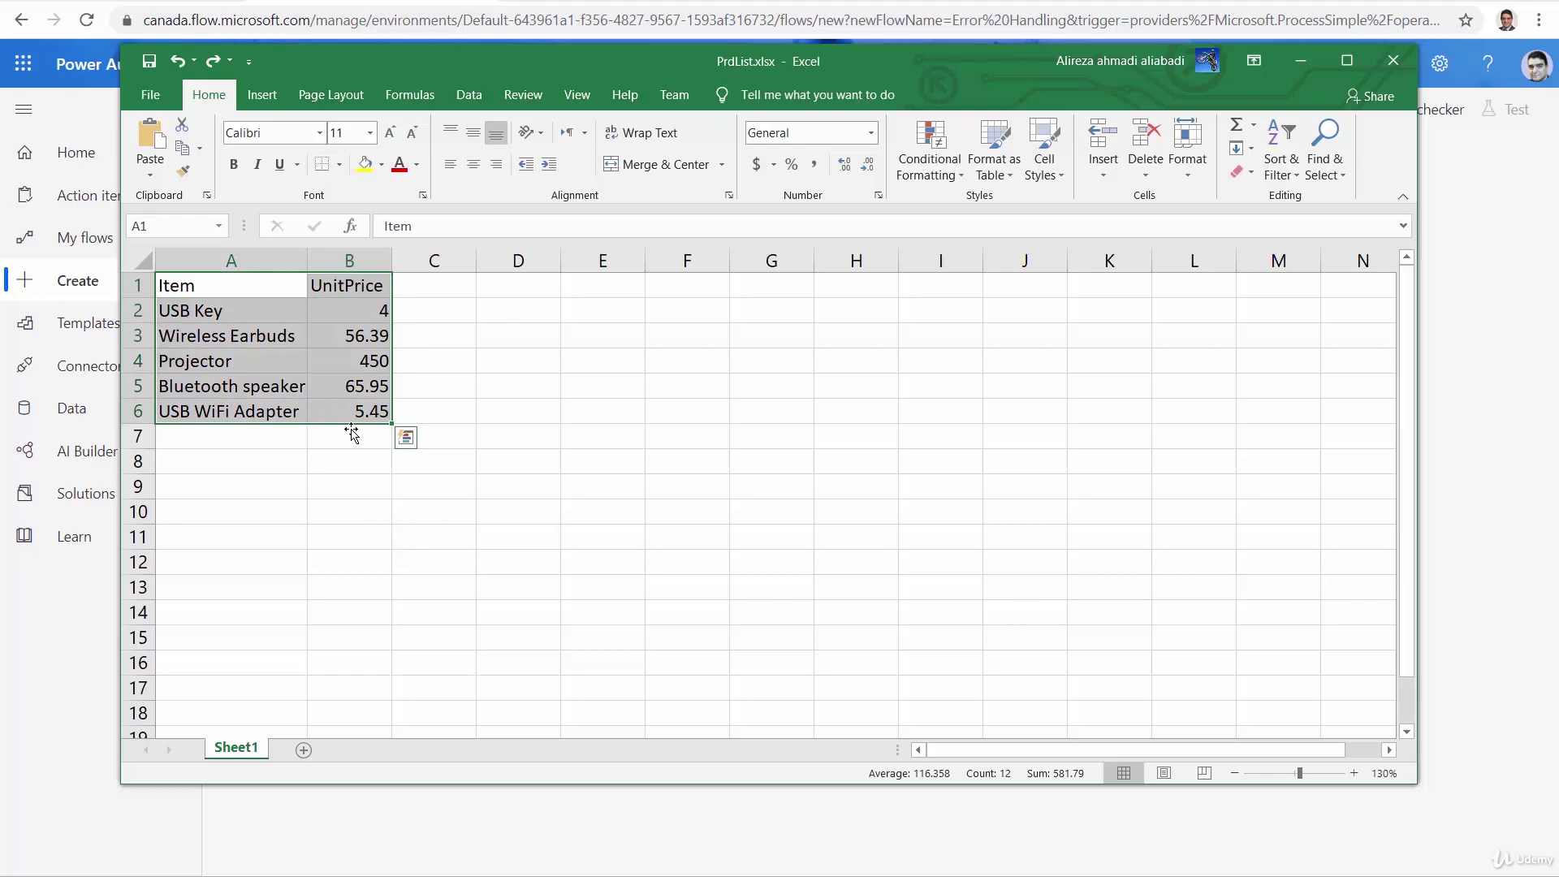
{"action": "left_click", "coordinate": [989, 177]}
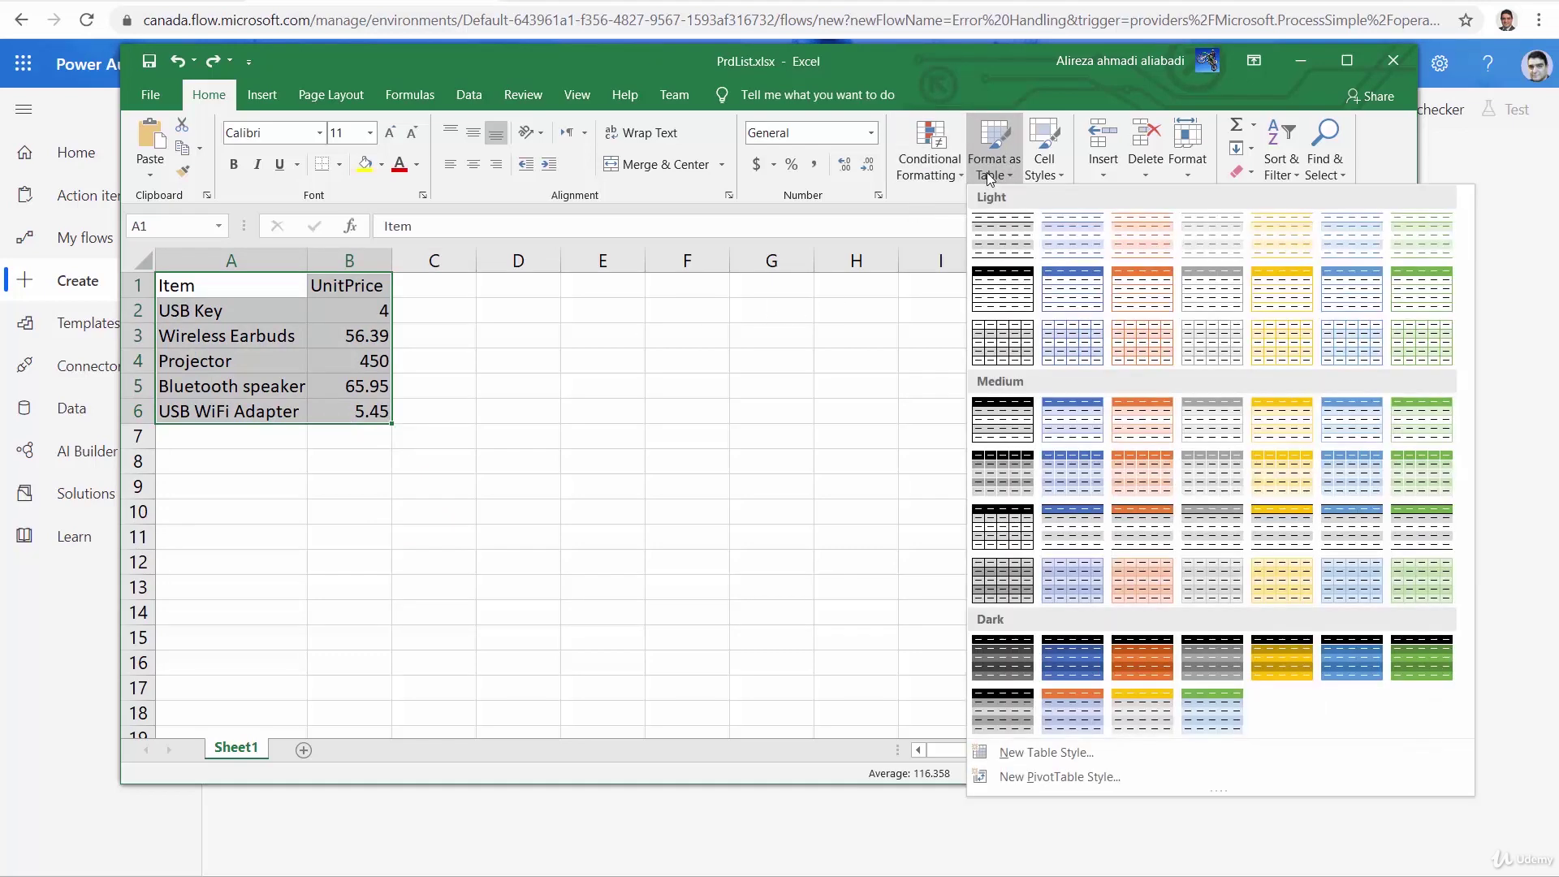
{"action": "left_click", "coordinate": [991, 540]}
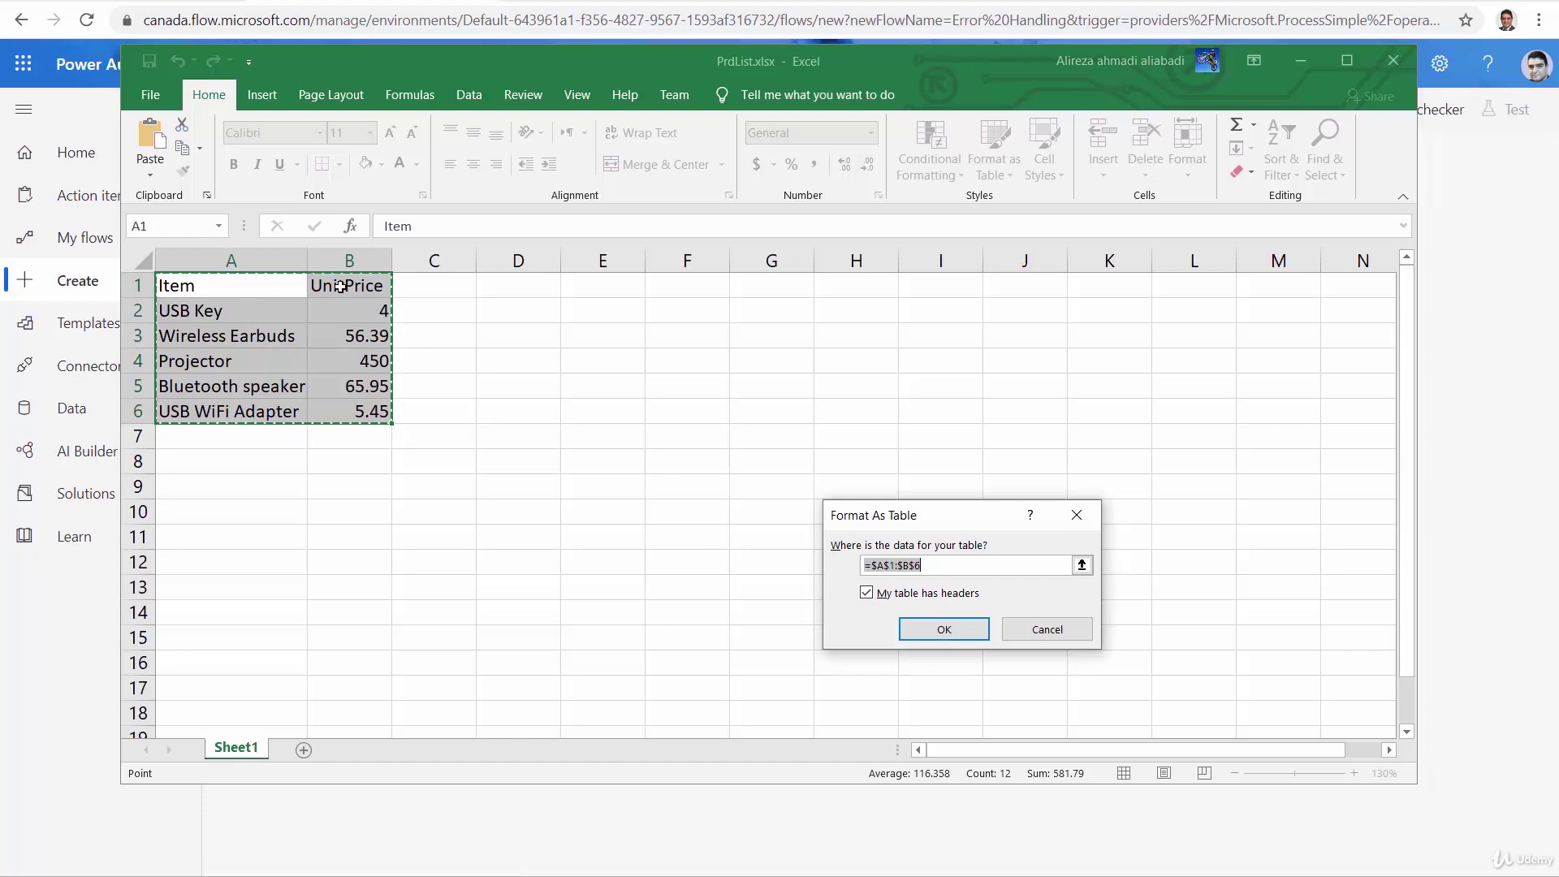
{"action": "left_click", "coordinate": [915, 634]}
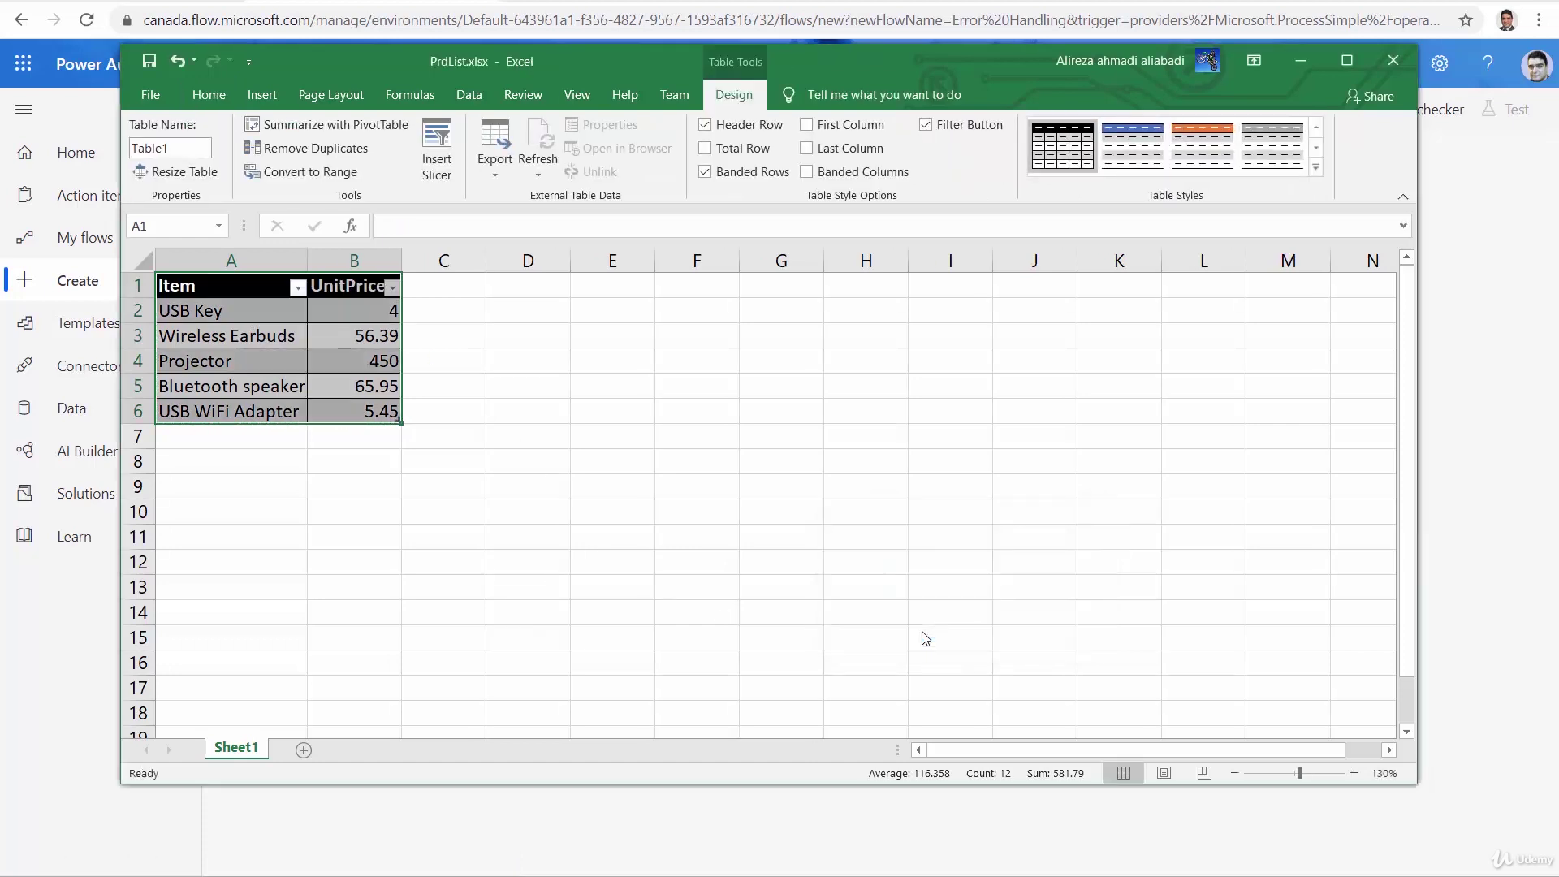
Rename the table from Table1 to t_PrdList.
{"action": "left_click", "coordinate": [316, 492]}
{"action": "left_click", "coordinate": [224, 357]}
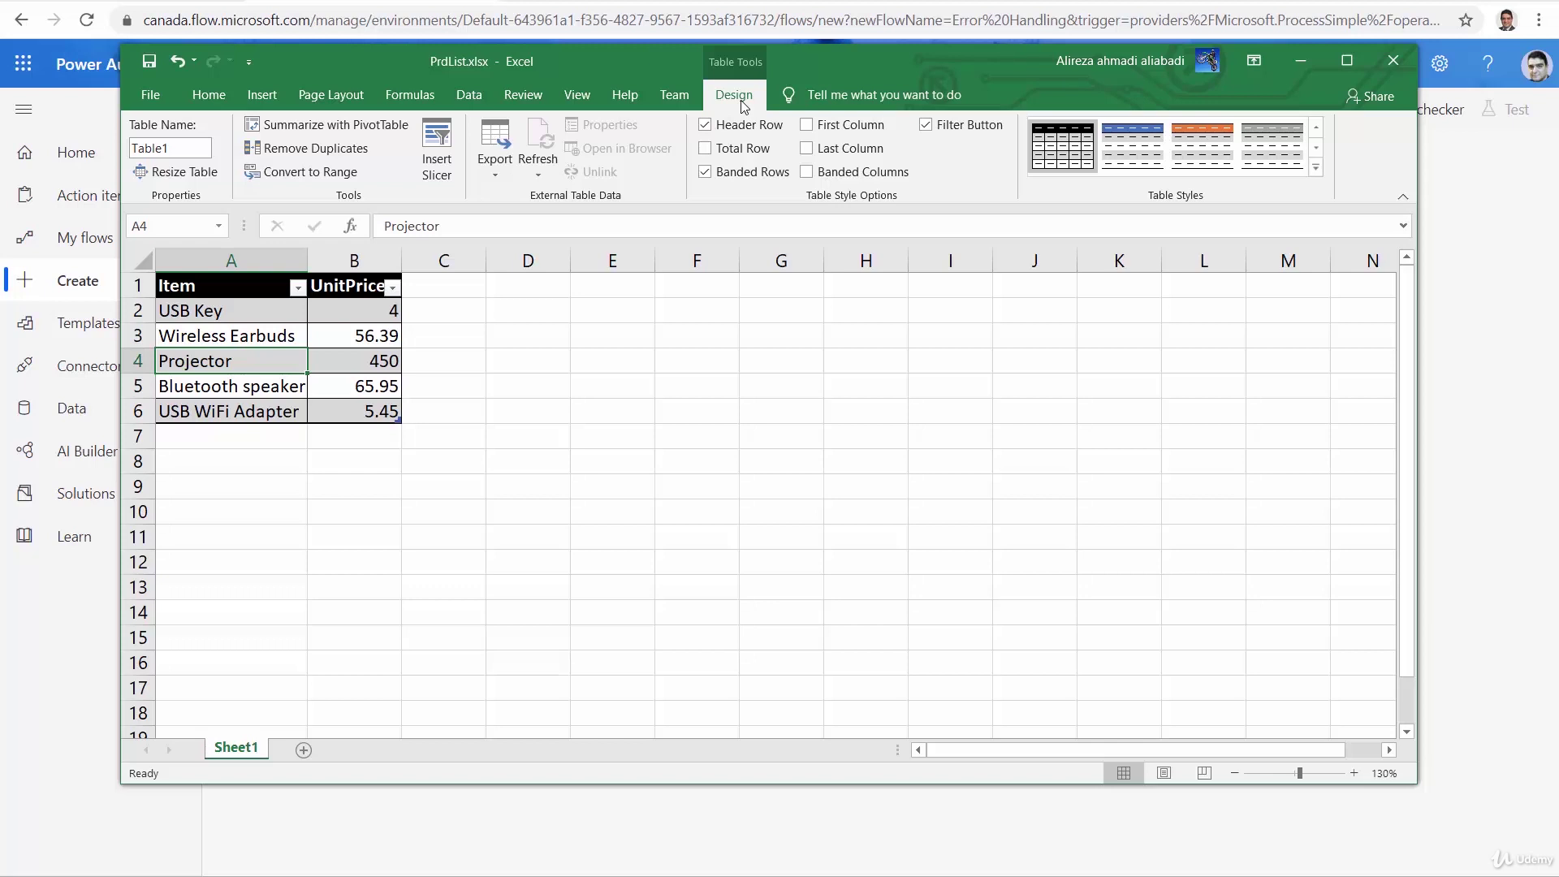
{"action": "left_click", "coordinate": [174, 142]}
{"action": "type", "text": "t_PrdList"}
{"action": "key", "text": "Return"}
Close Excel and upload PrdList.xlsx into the SharePoint site's Documents library.
{"action": "left_click", "coordinate": [1392, 70]}
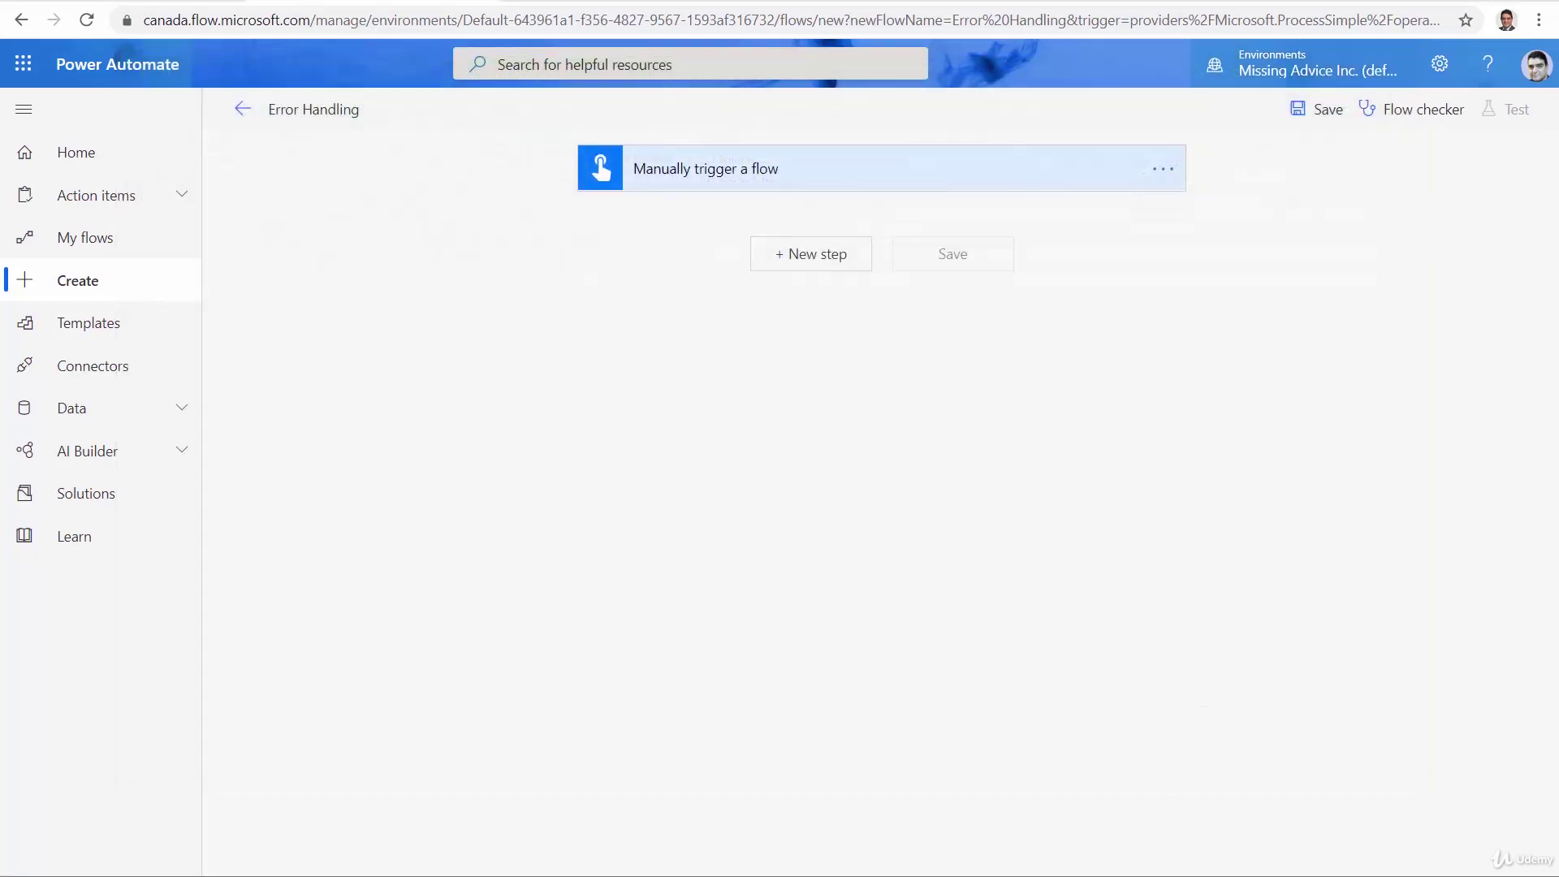
{"action": "key", "text": "alt+Tab"}
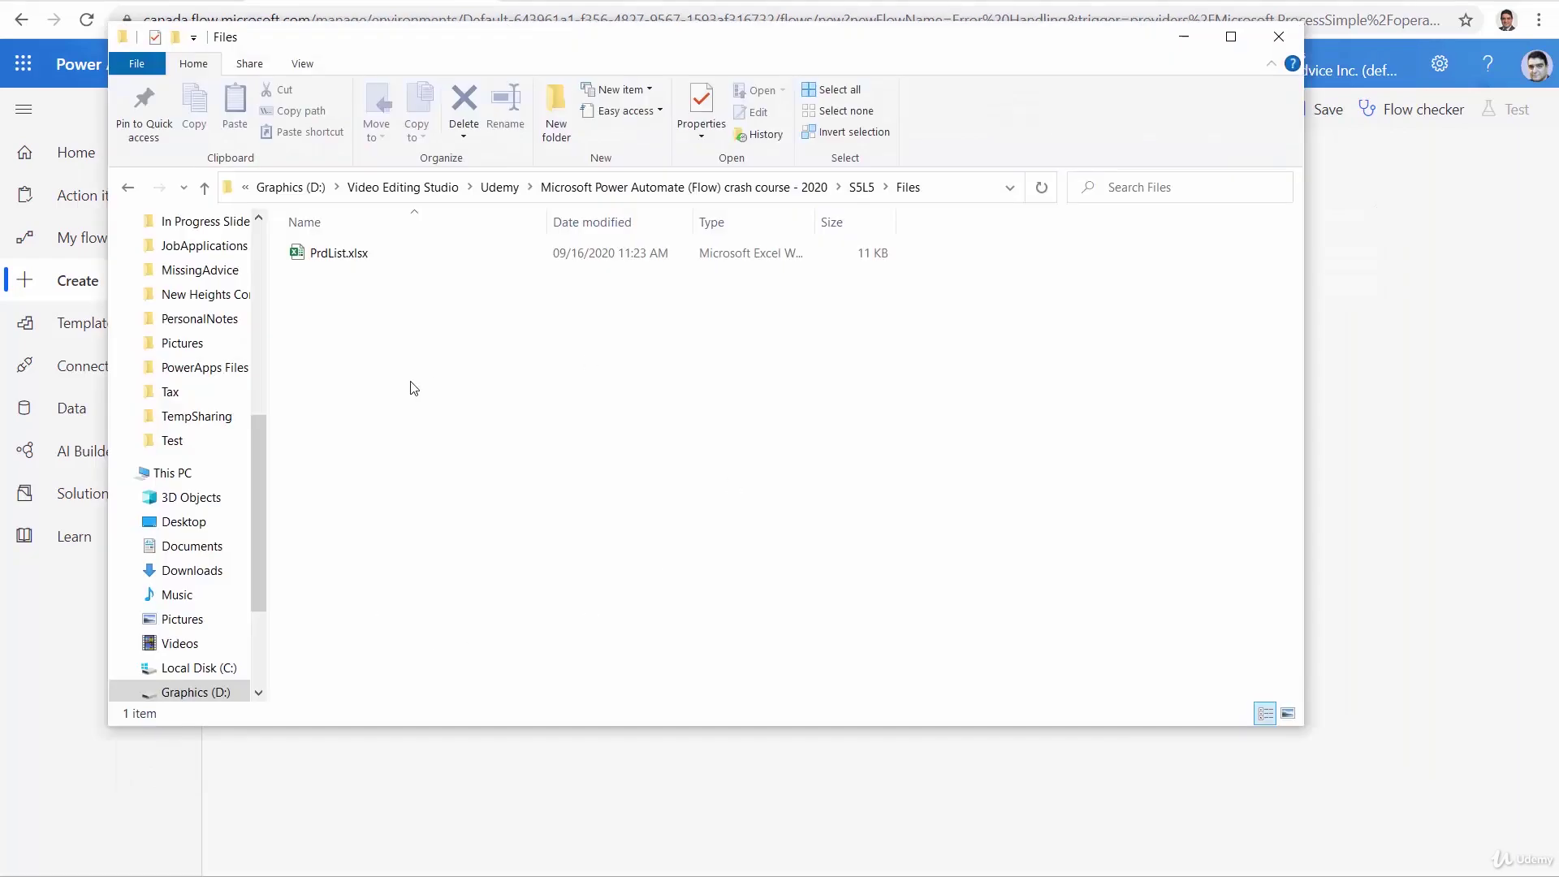
{"action": "left_click_drag", "start_coordinate": [381, 36], "coordinate": [767, 164]}
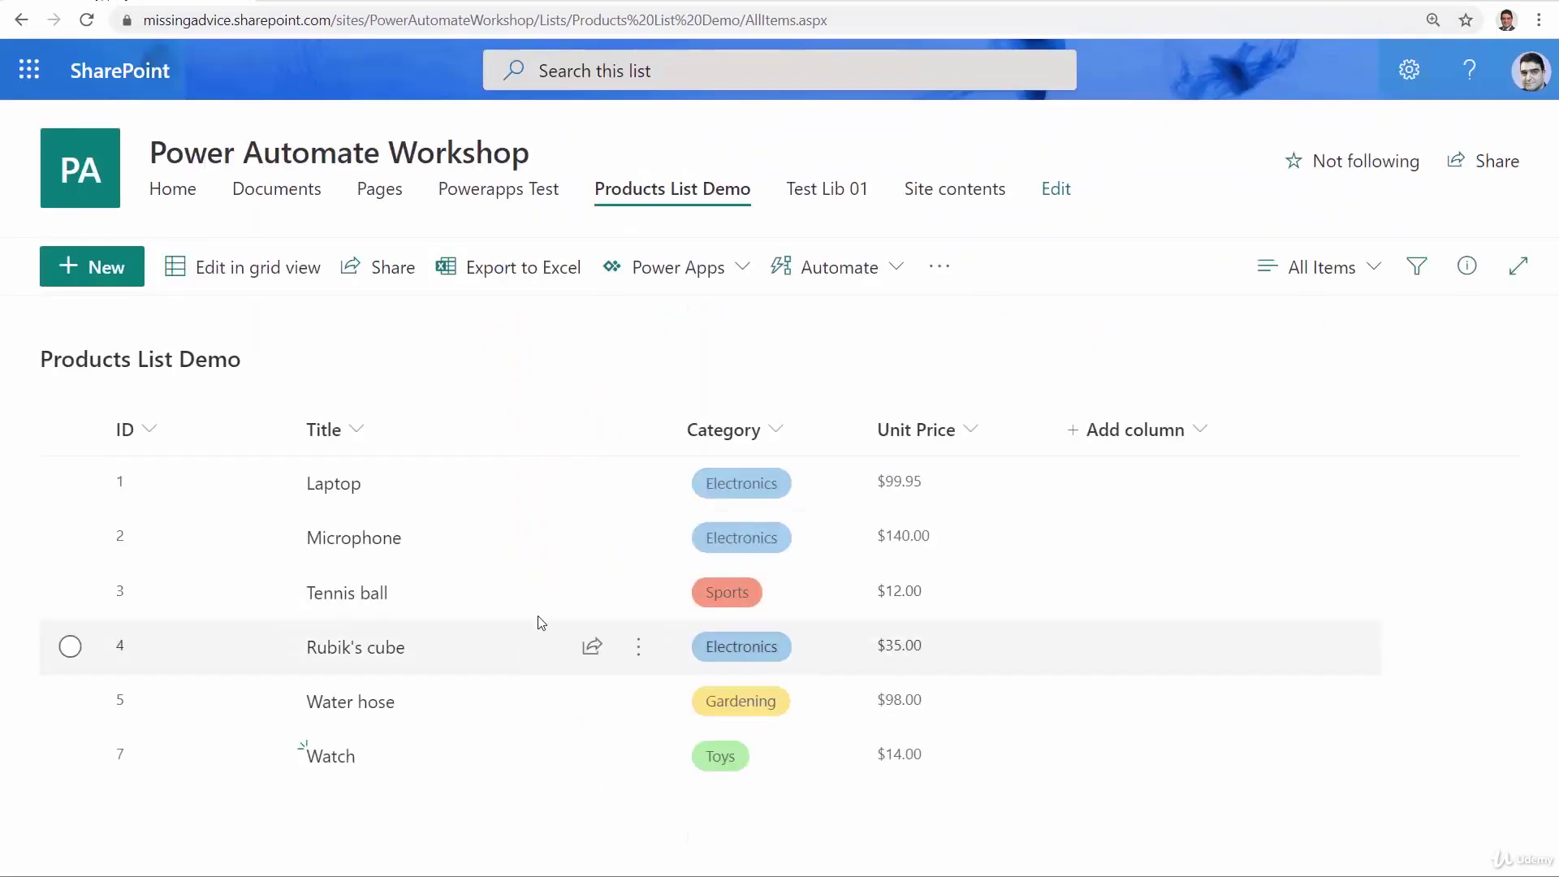
{"action": "left_click", "coordinate": [276, 195]}
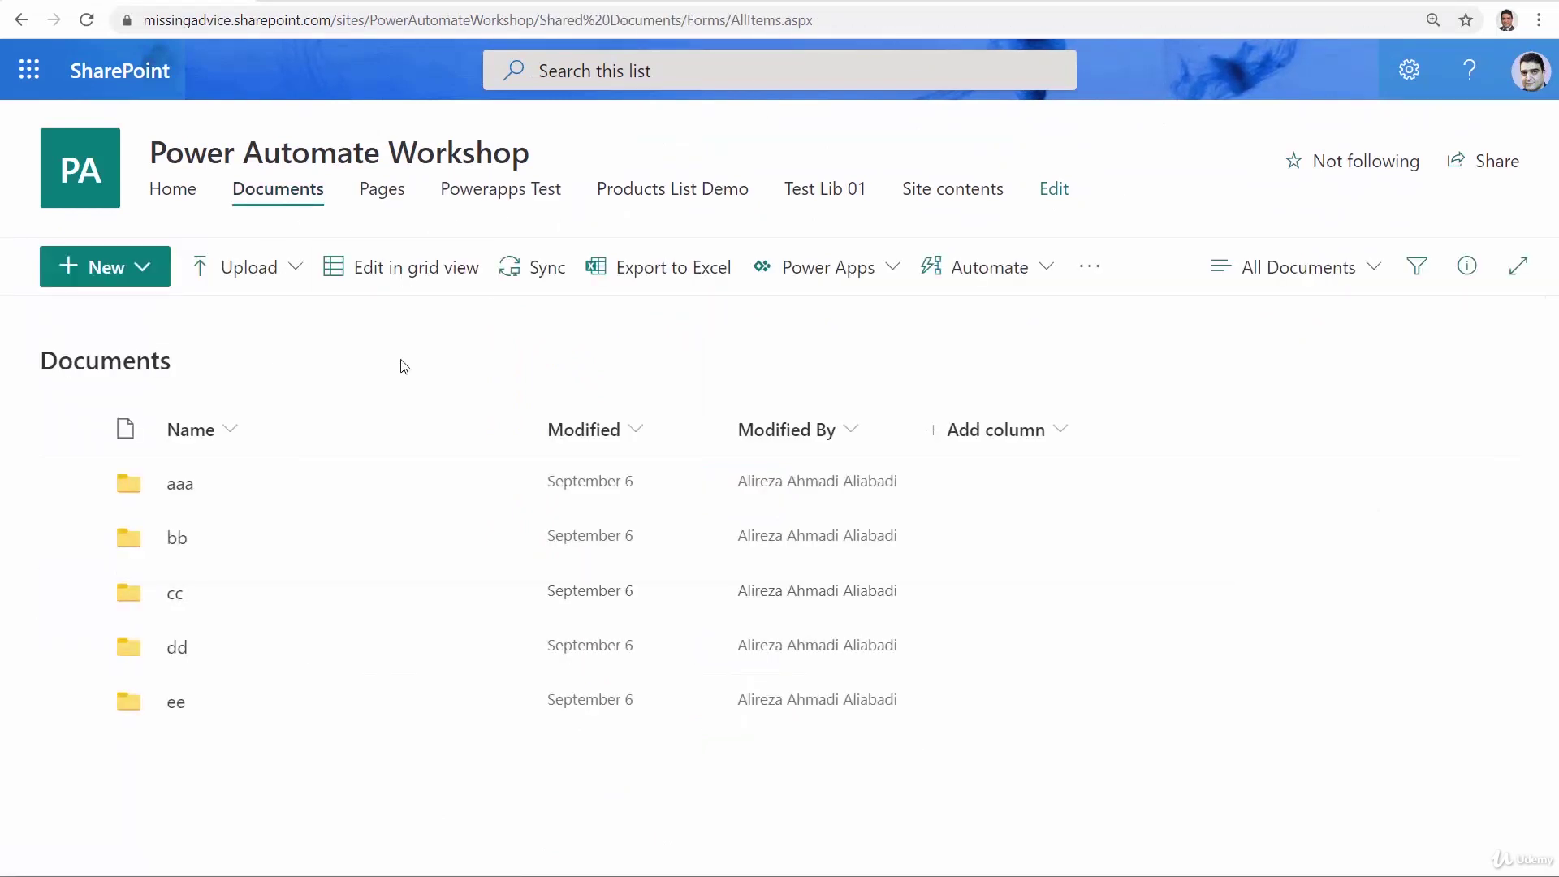
{"action": "key", "text": "alt+Tab"}
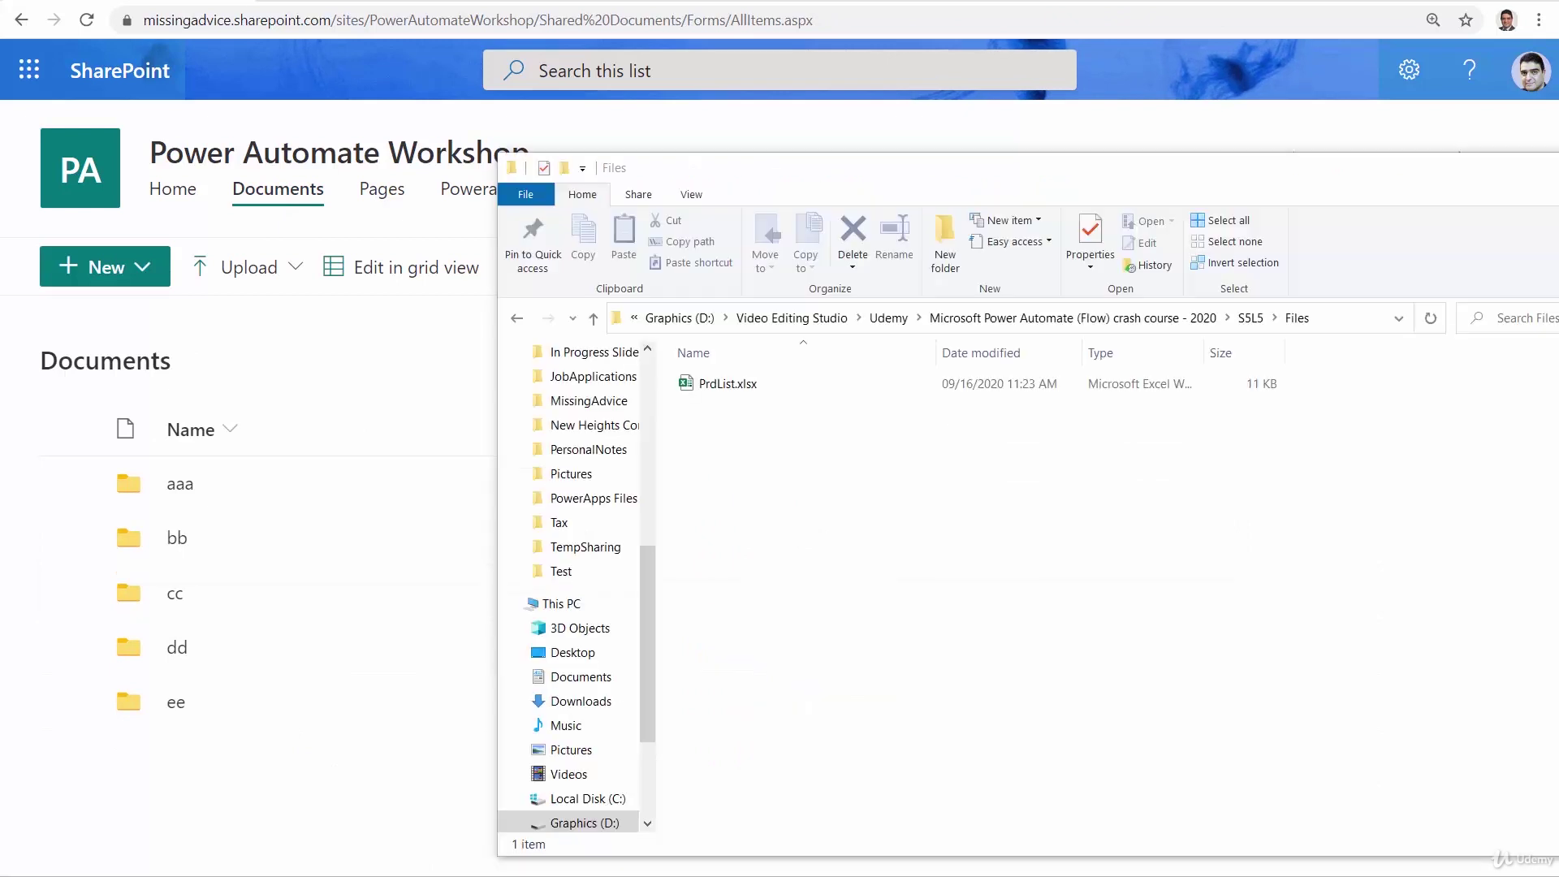
{"action": "left_click_drag", "start_coordinate": [745, 392], "coordinate": [211, 793]}
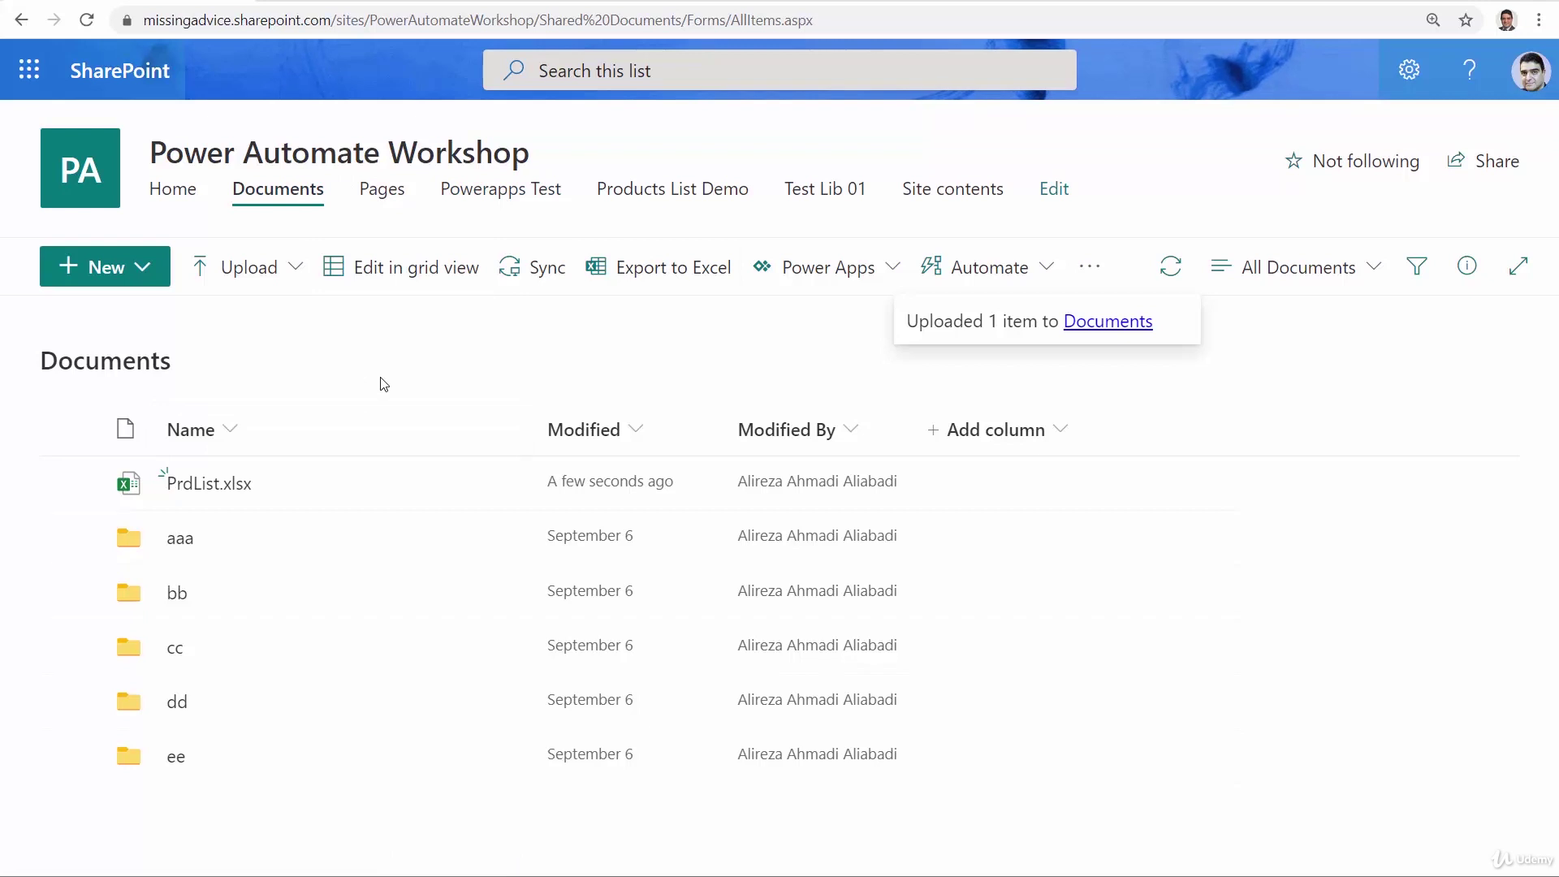
Open the Products List Demo list on the SharePoint site.
{"action": "left_click", "coordinate": [344, 5]}
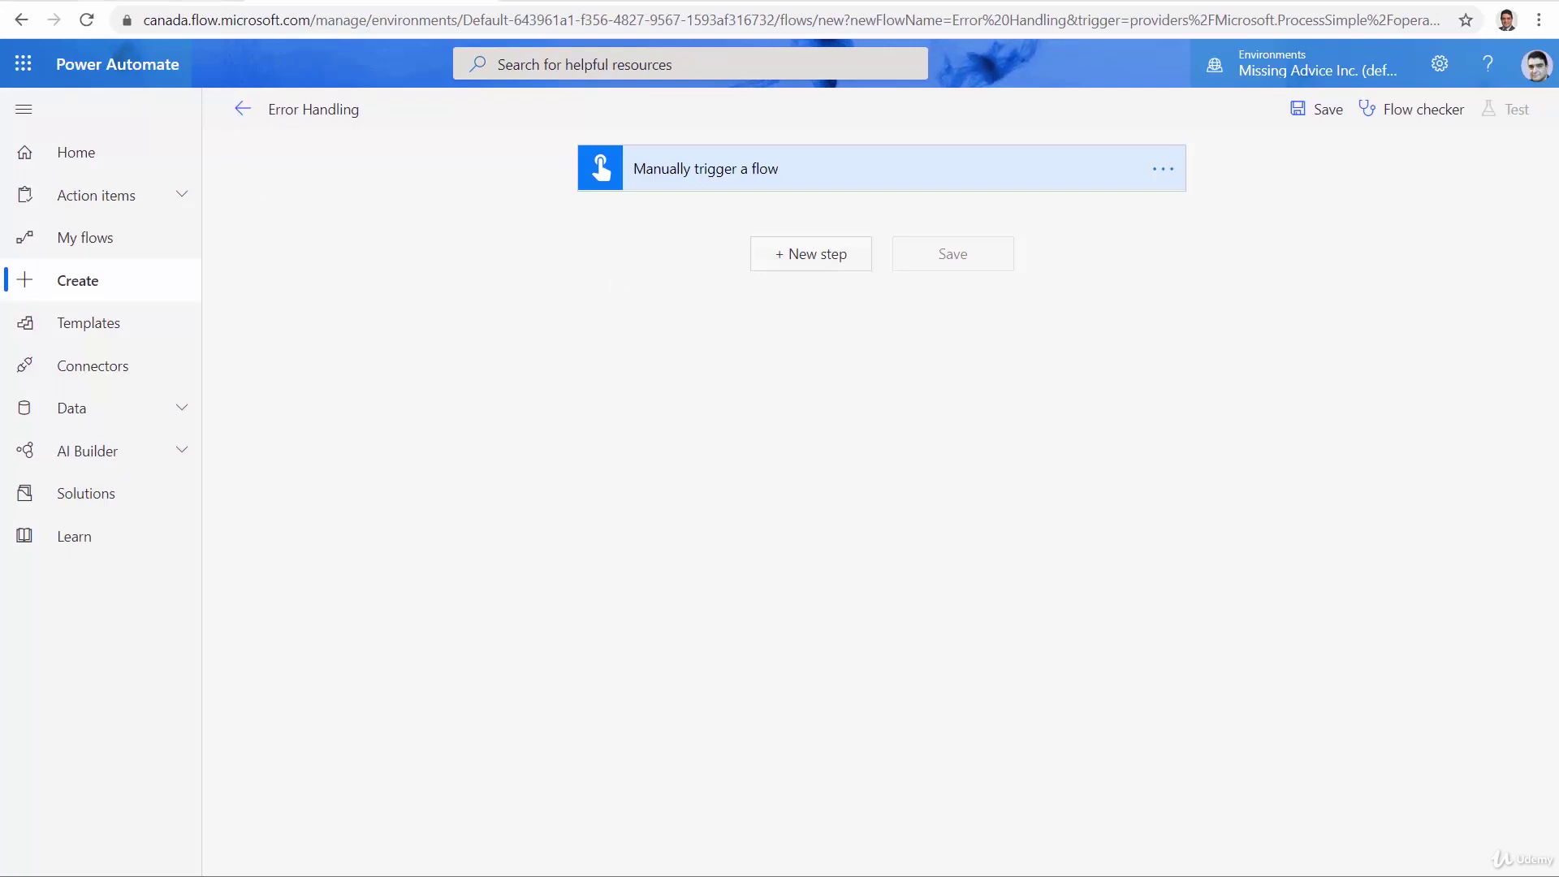
{"action": "key", "text": "ctrl+Tab"}
{"action": "mouse_move", "coordinate": [216, 488]}
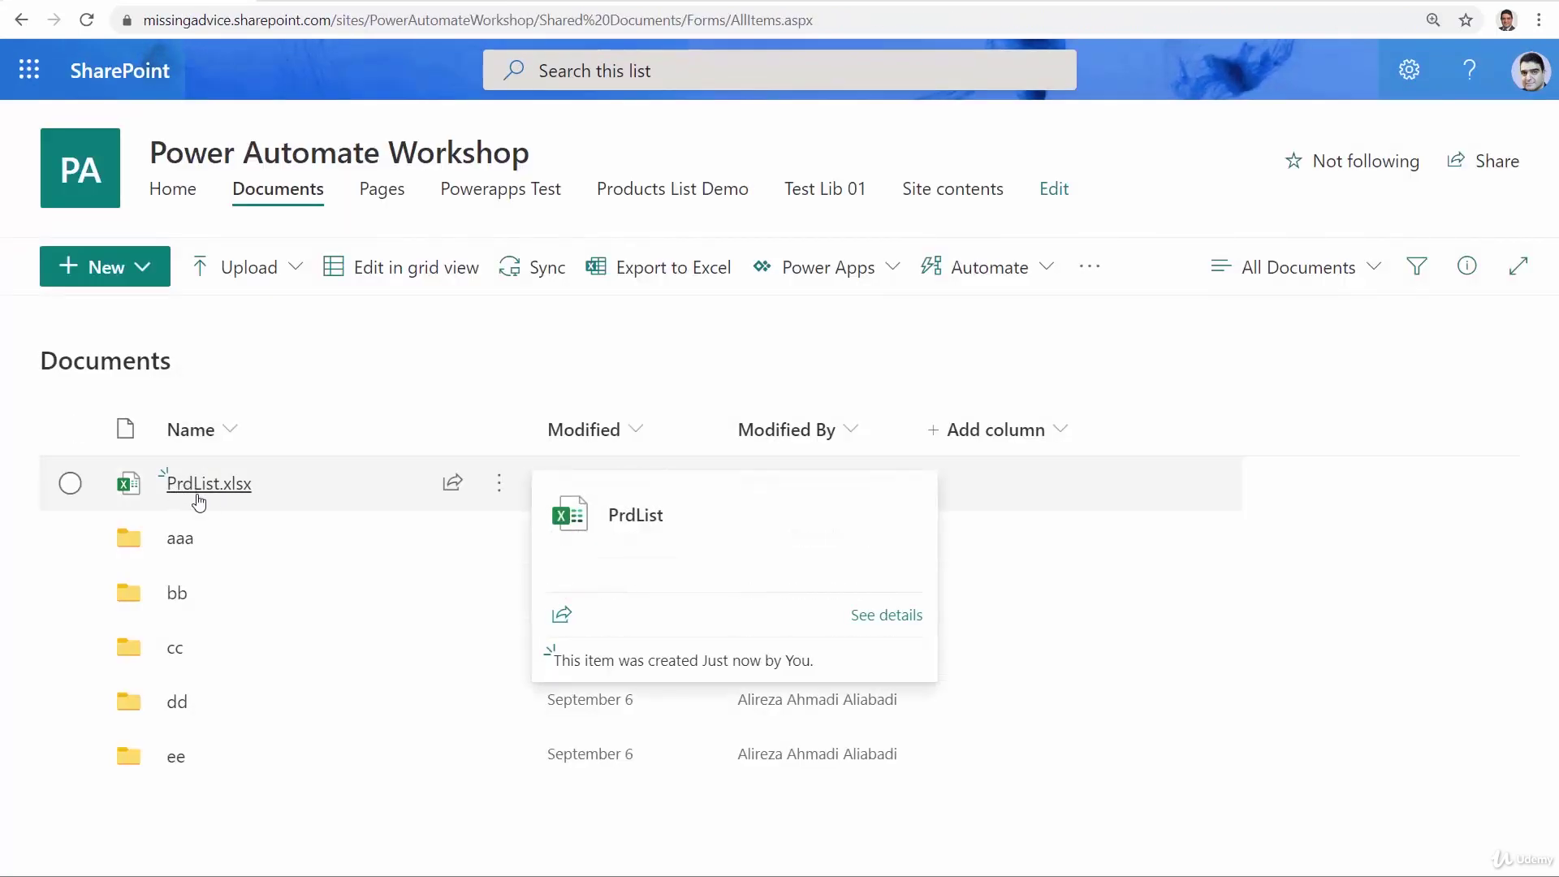
{"action": "left_click", "coordinate": [686, 198]}
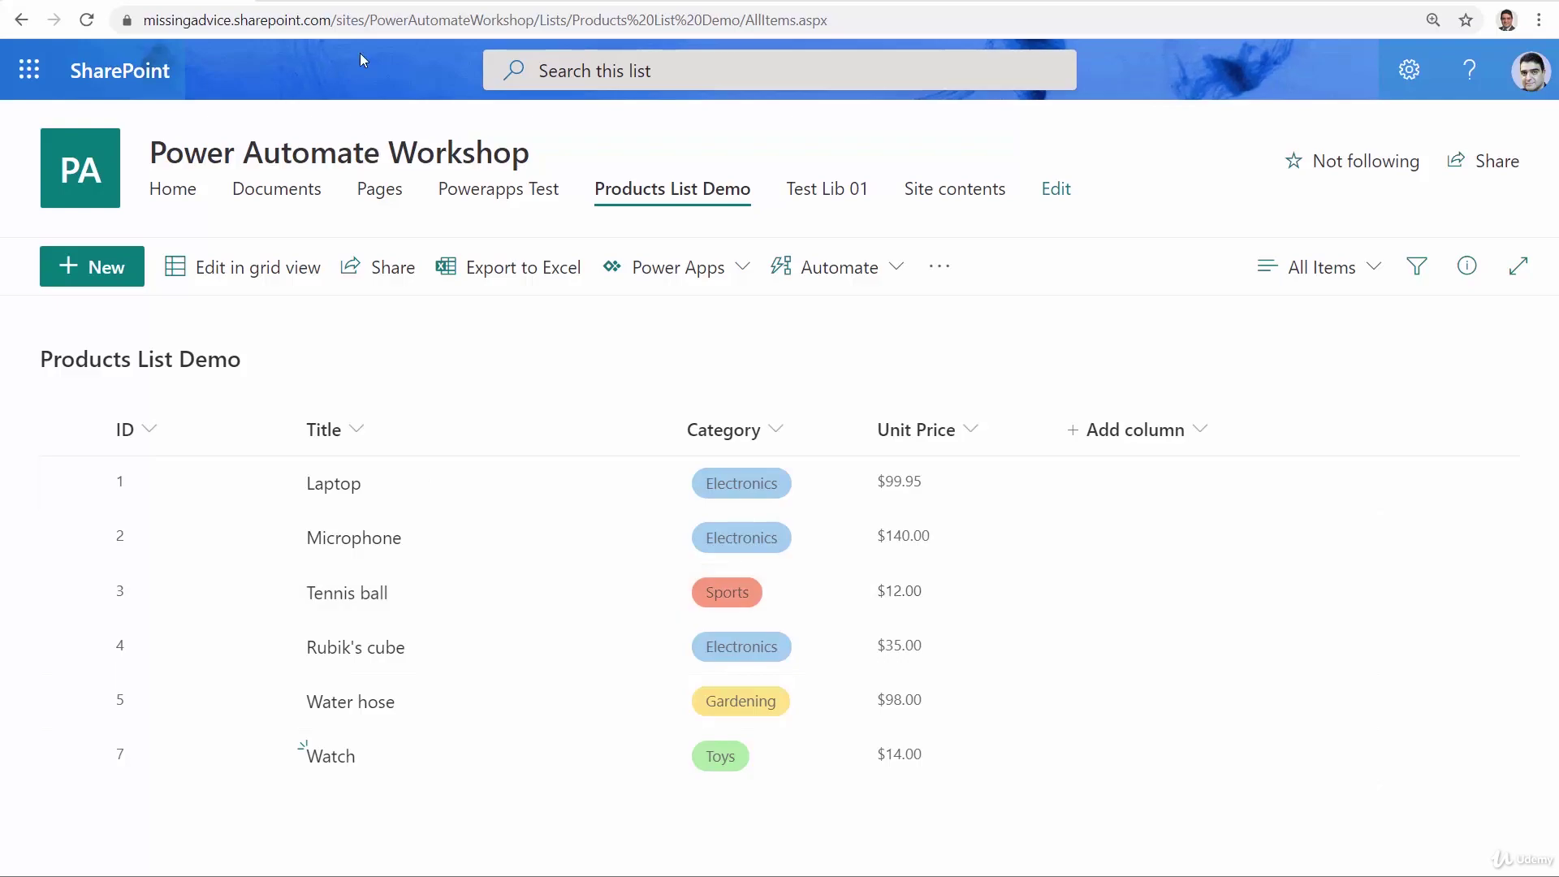
Add the Excel Online (Business) 'List rows present in a table' action after the manual trigger.
{"action": "left_click", "coordinate": [366, 2]}
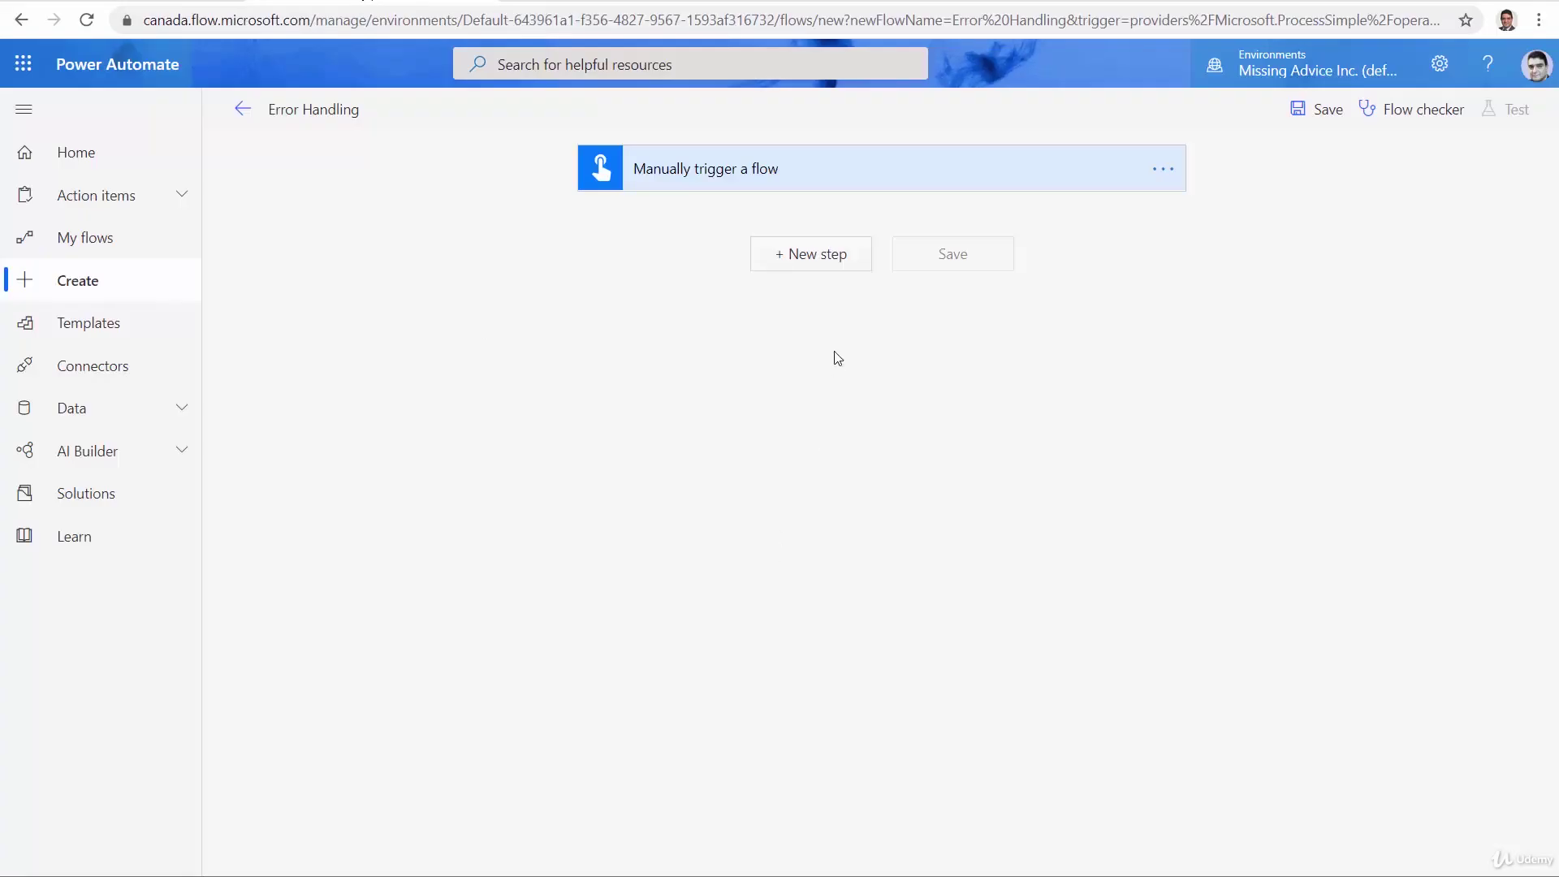
{"action": "left_click", "coordinate": [827, 270]}
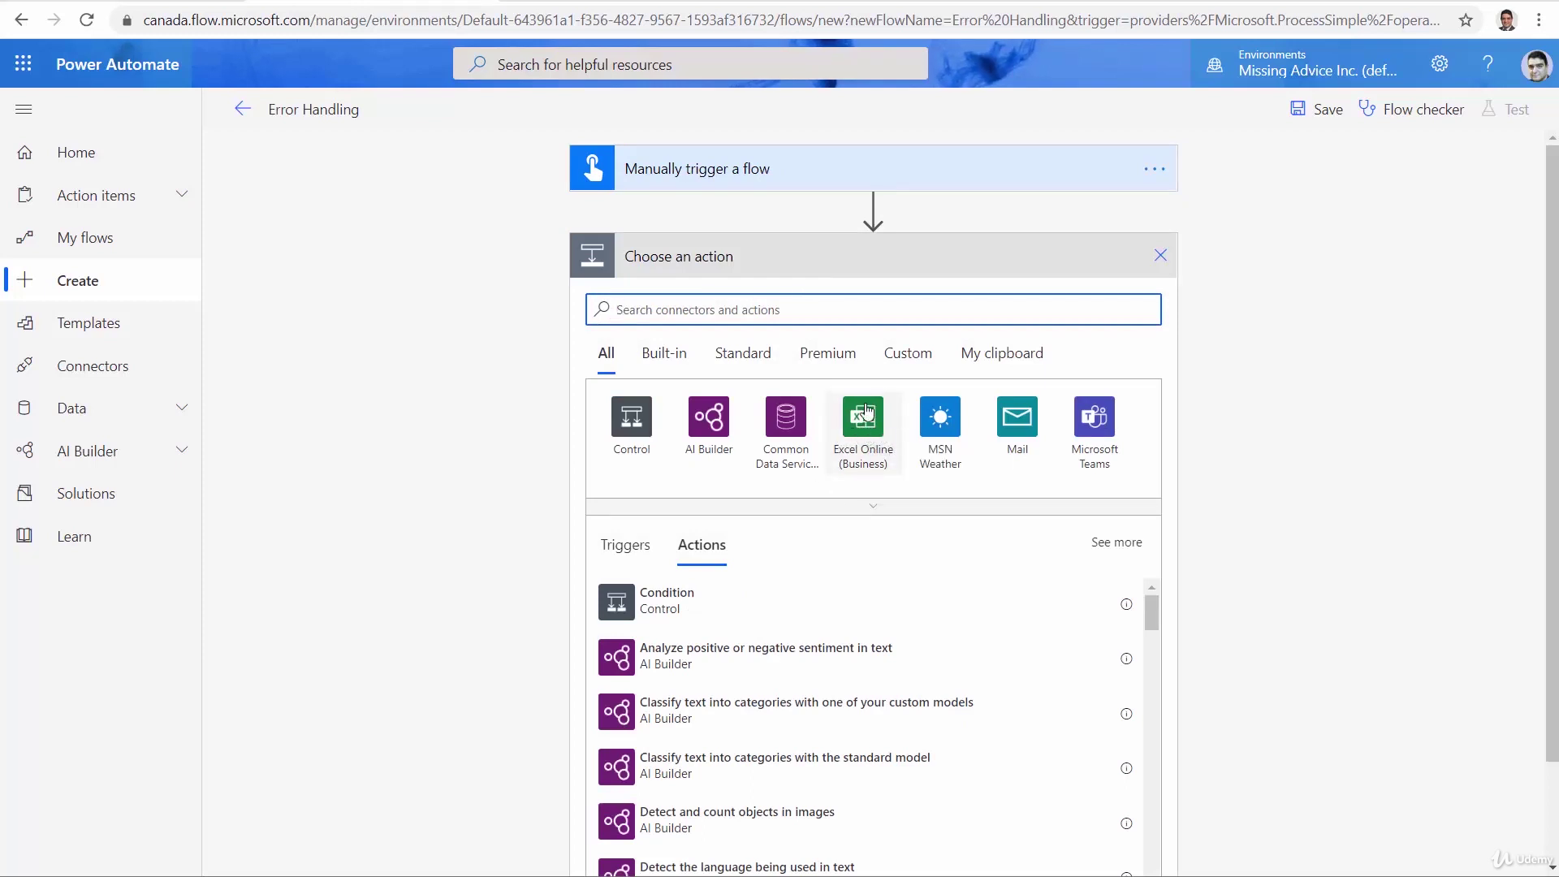
{"action": "type", "text": "Excel"}
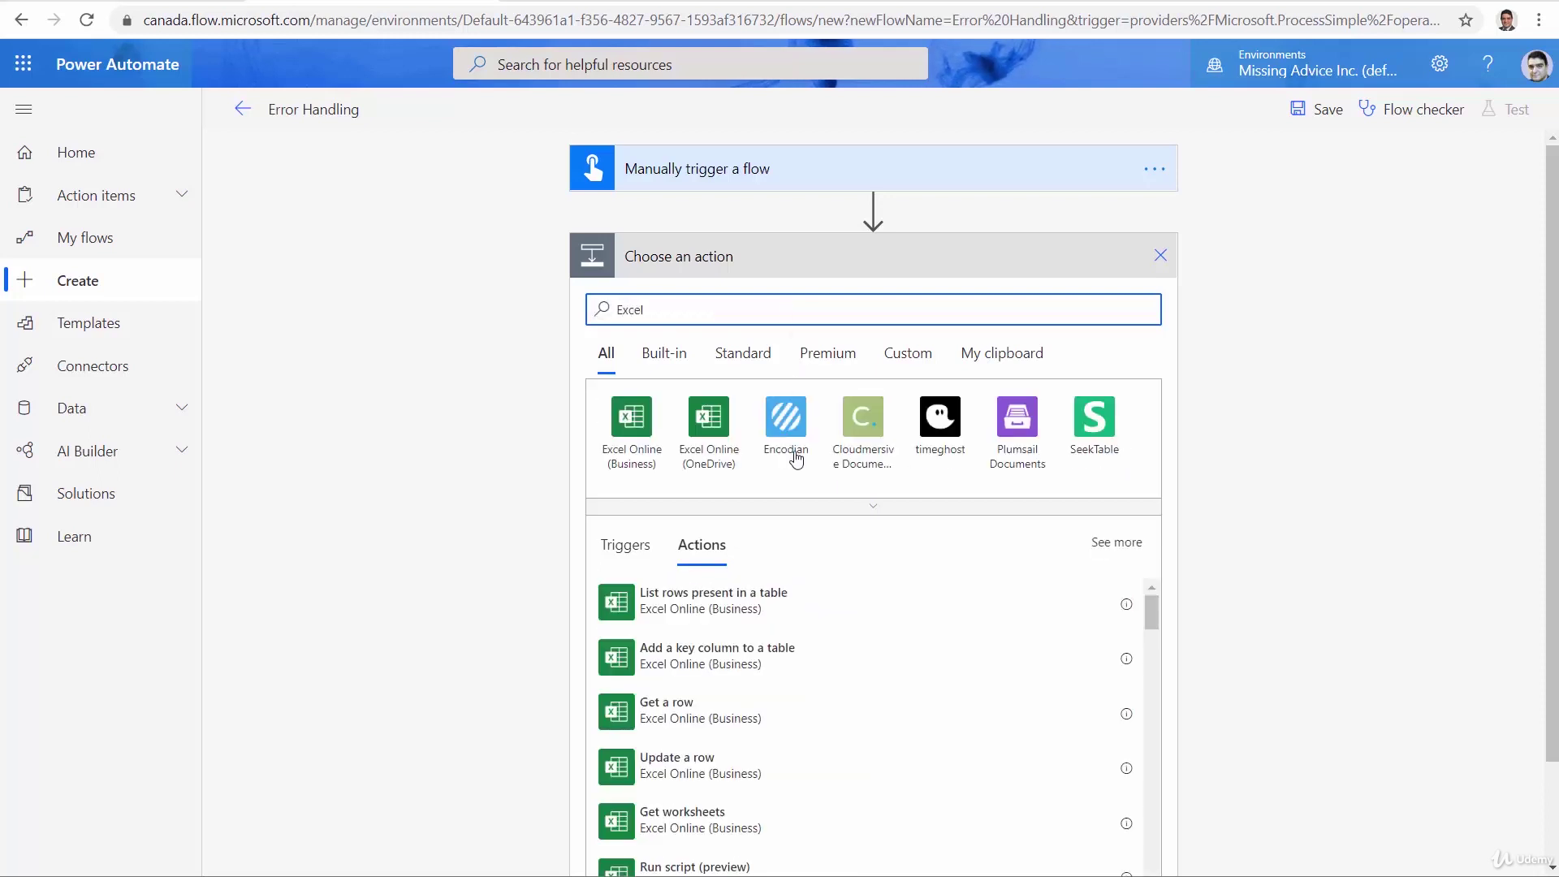
{"action": "left_click", "coordinate": [634, 411]}
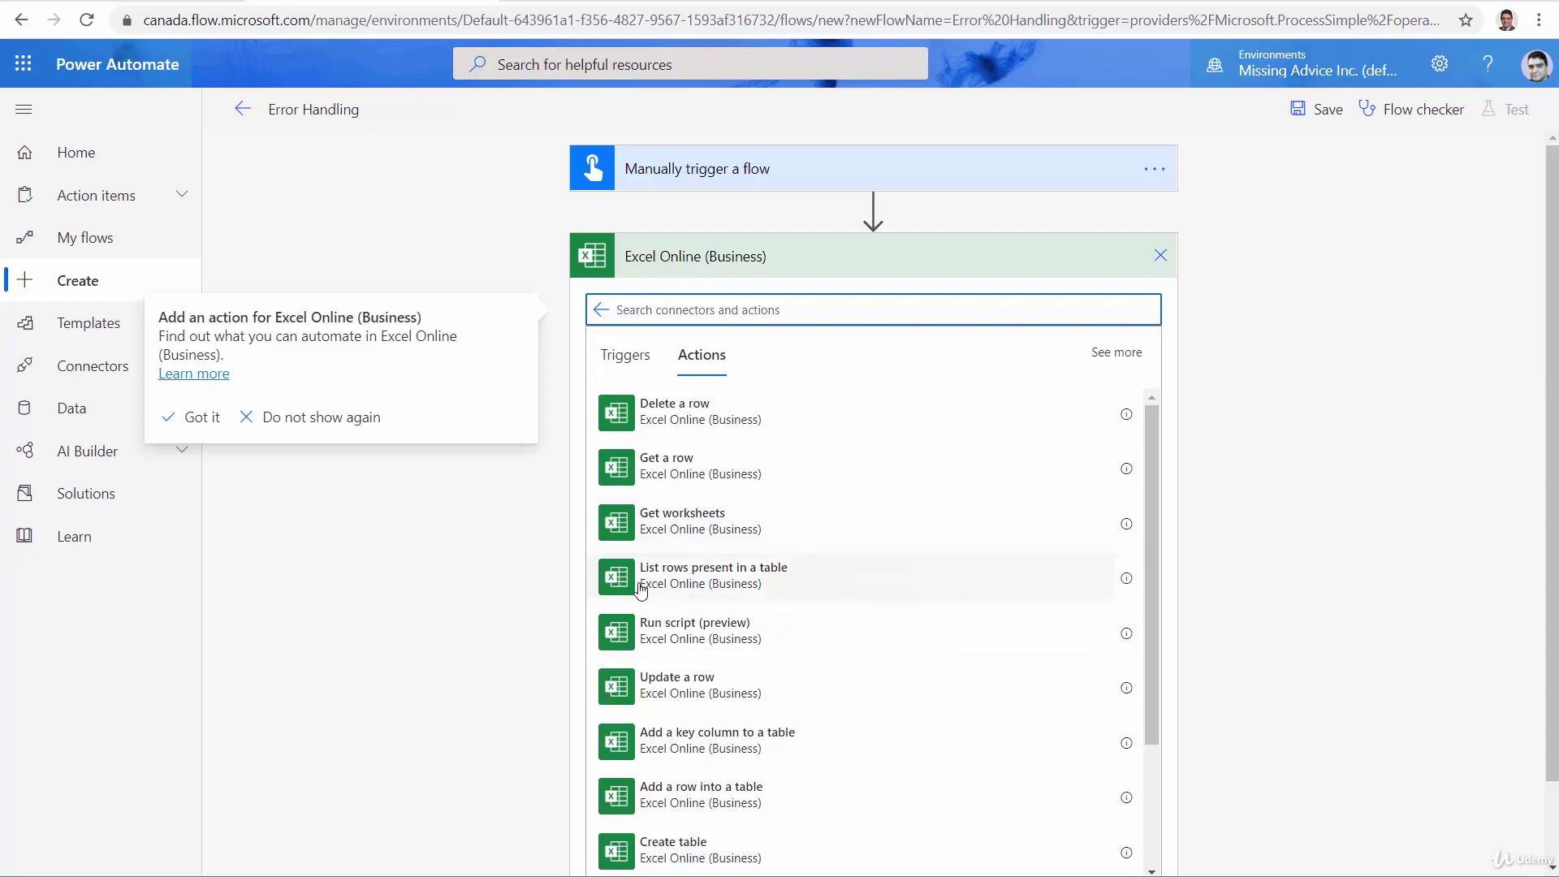
{"action": "left_click", "coordinate": [695, 583]}
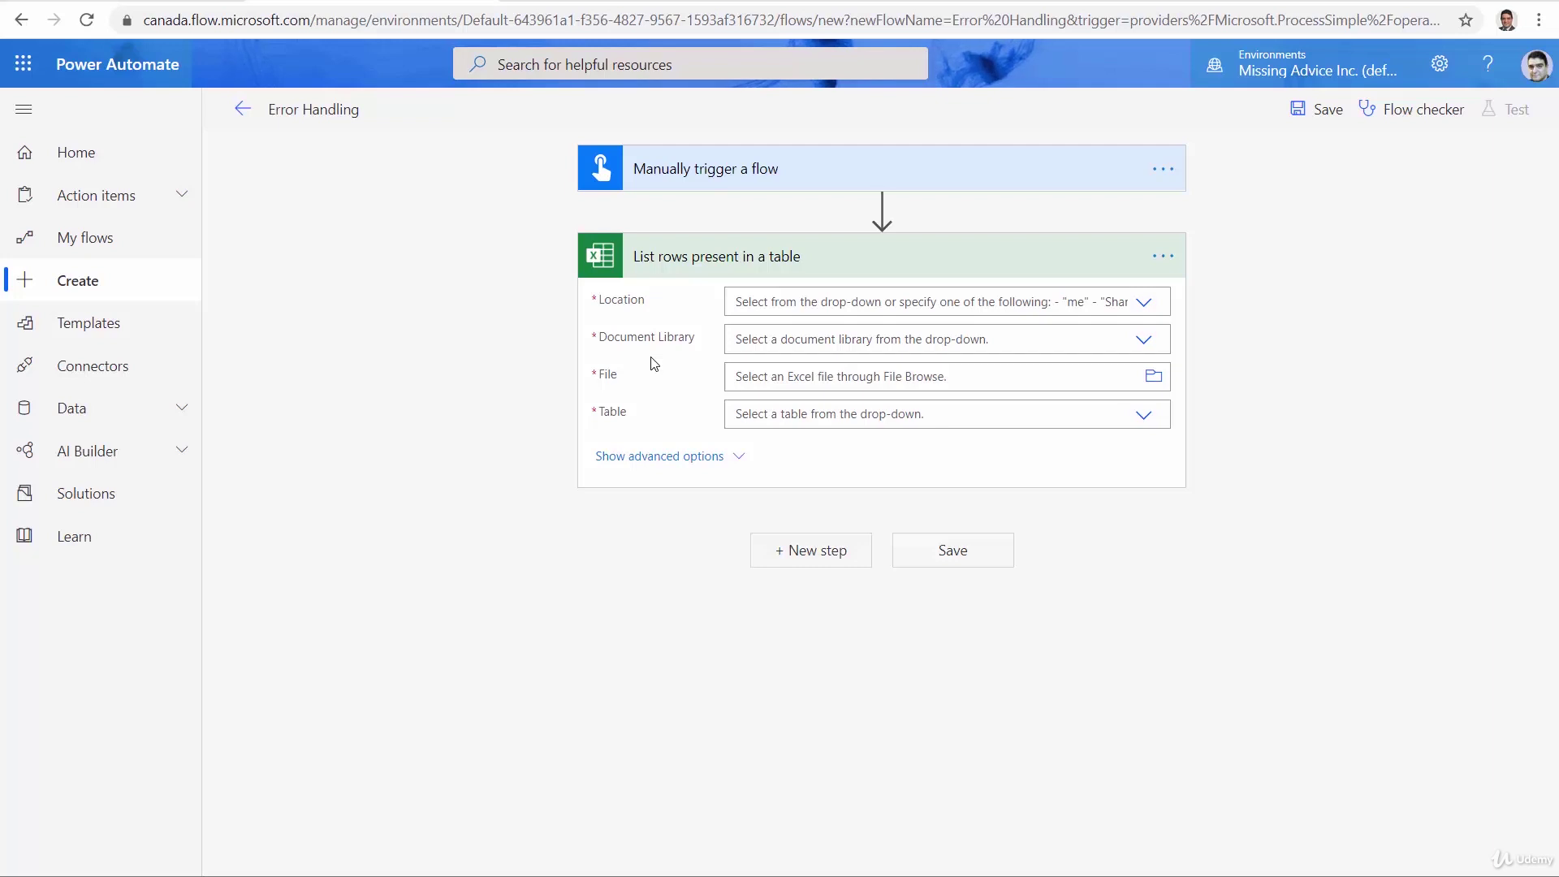
Point List rows at Power Automate Workshop > Documents > /PrdList.xlsx, table t_PrdList.
{"action": "left_click", "coordinate": [1143, 303]}
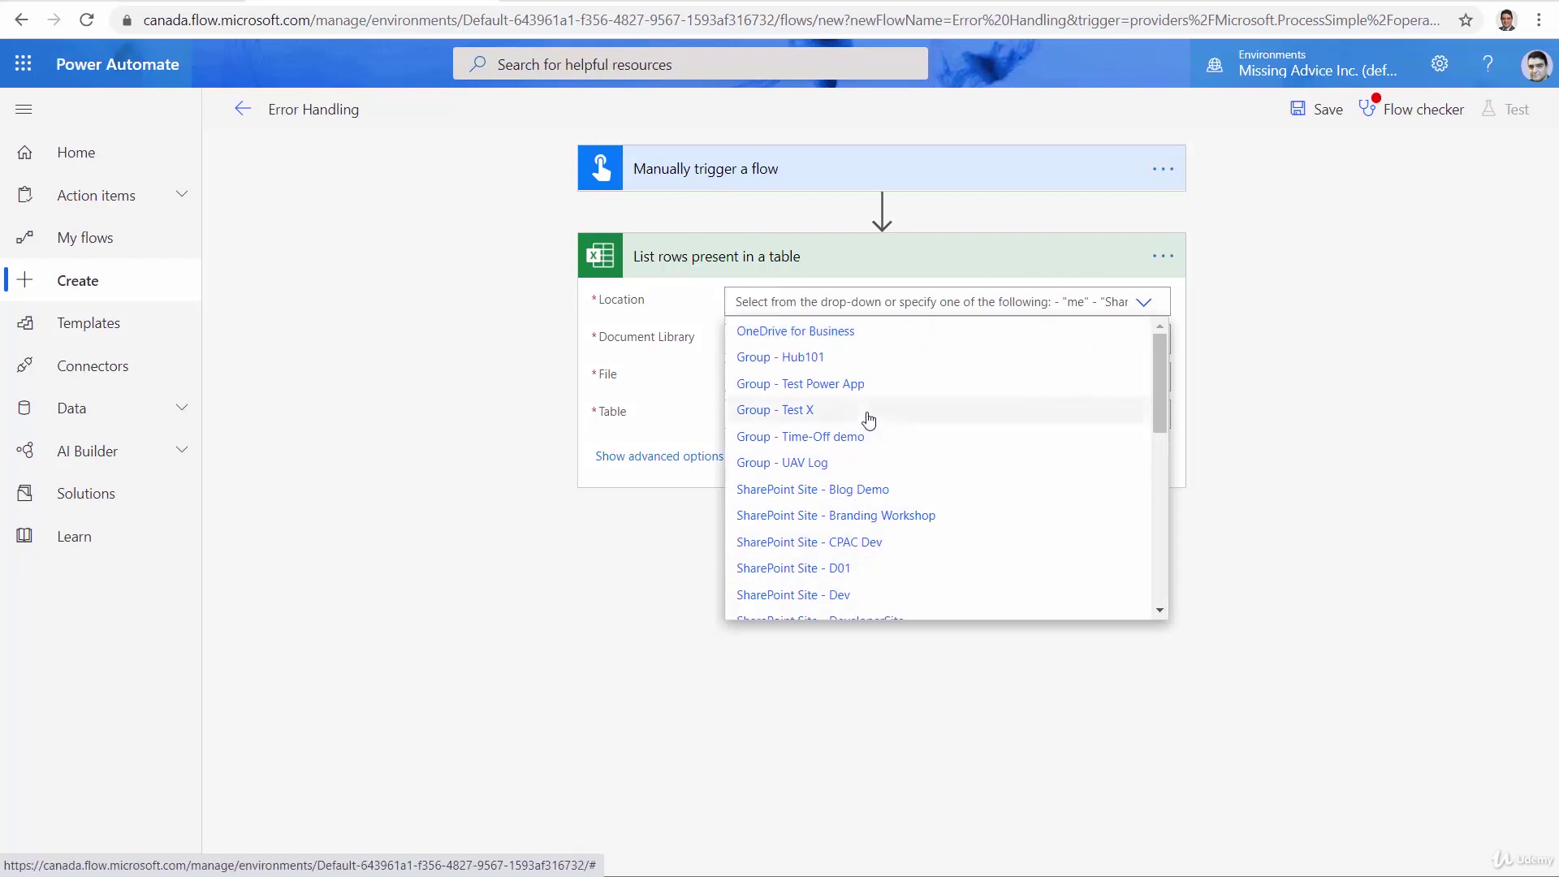
{"action": "scroll", "coordinate": [869, 419], "scroll_direction": "down", "scroll_amount": 3}
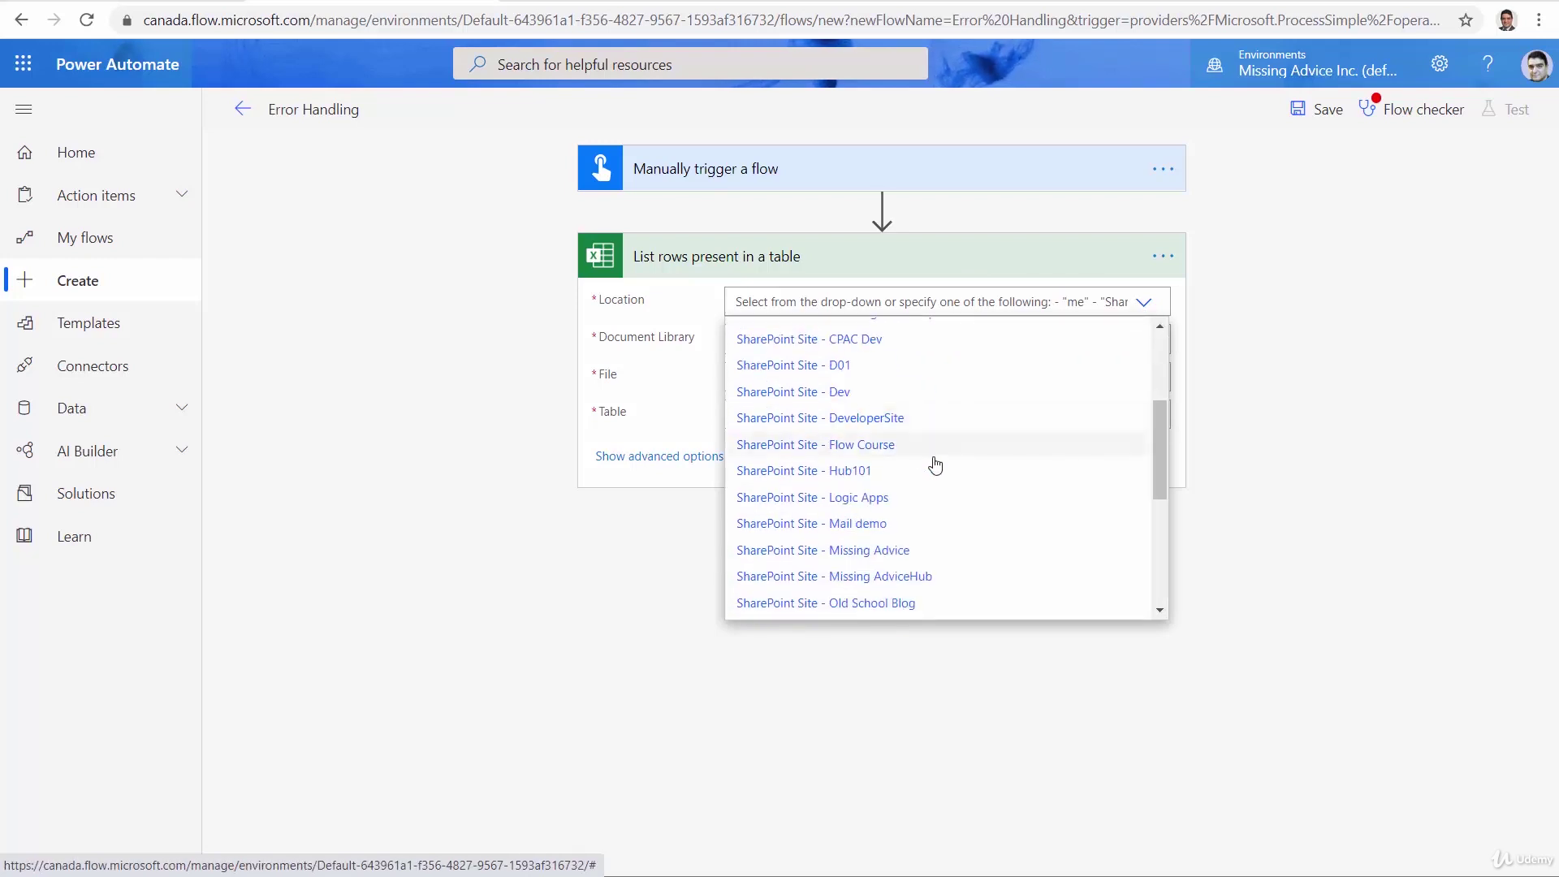
{"action": "scroll", "coordinate": [936, 464], "scroll_direction": "down", "scroll_amount": 4}
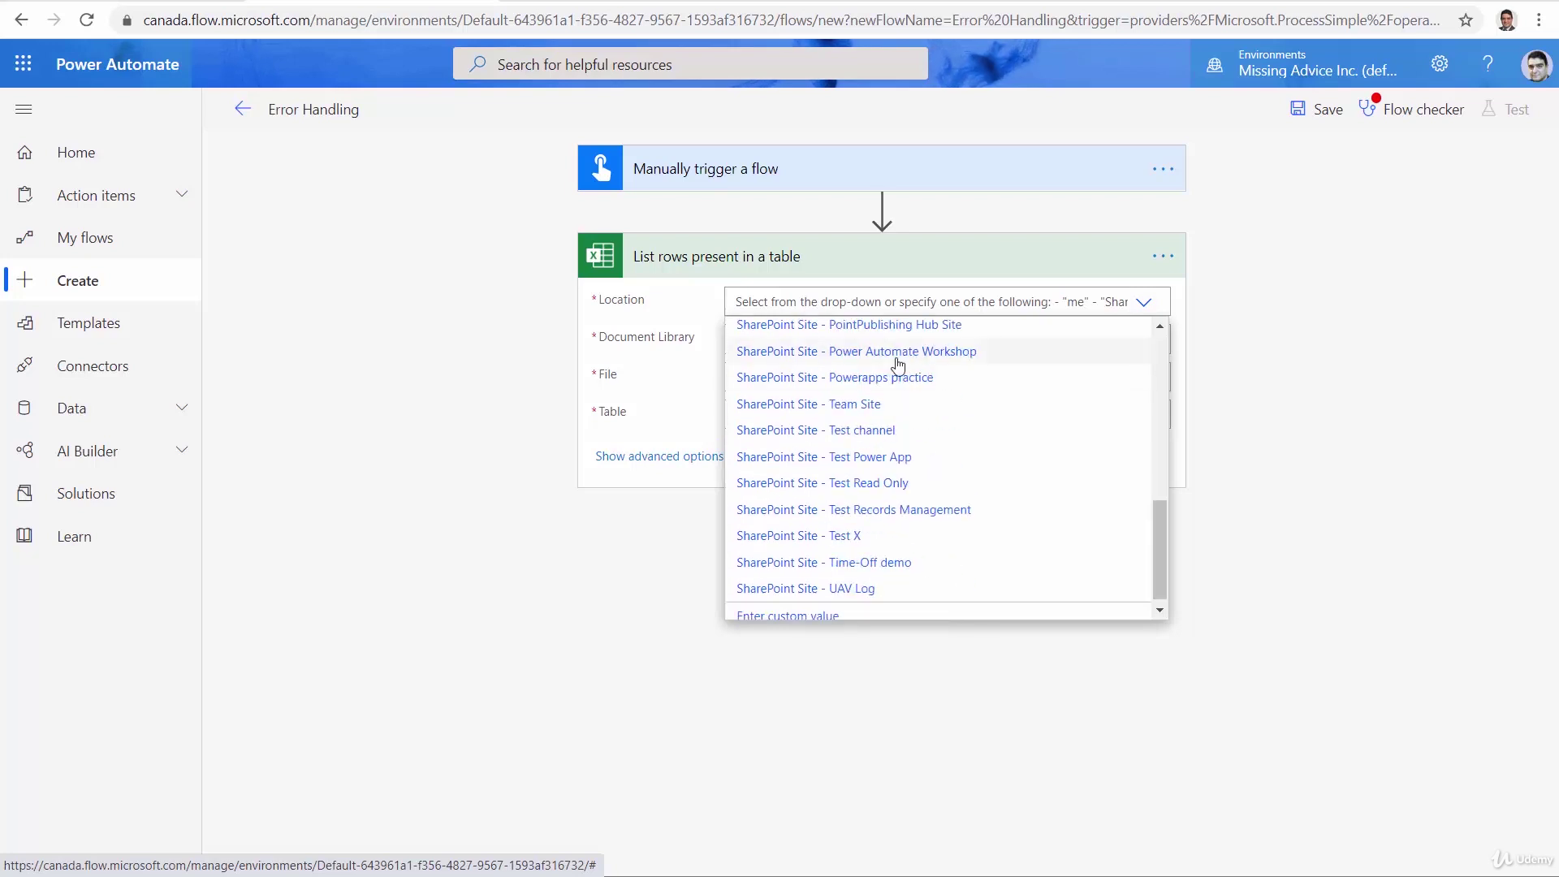
{"action": "left_click", "coordinate": [897, 355]}
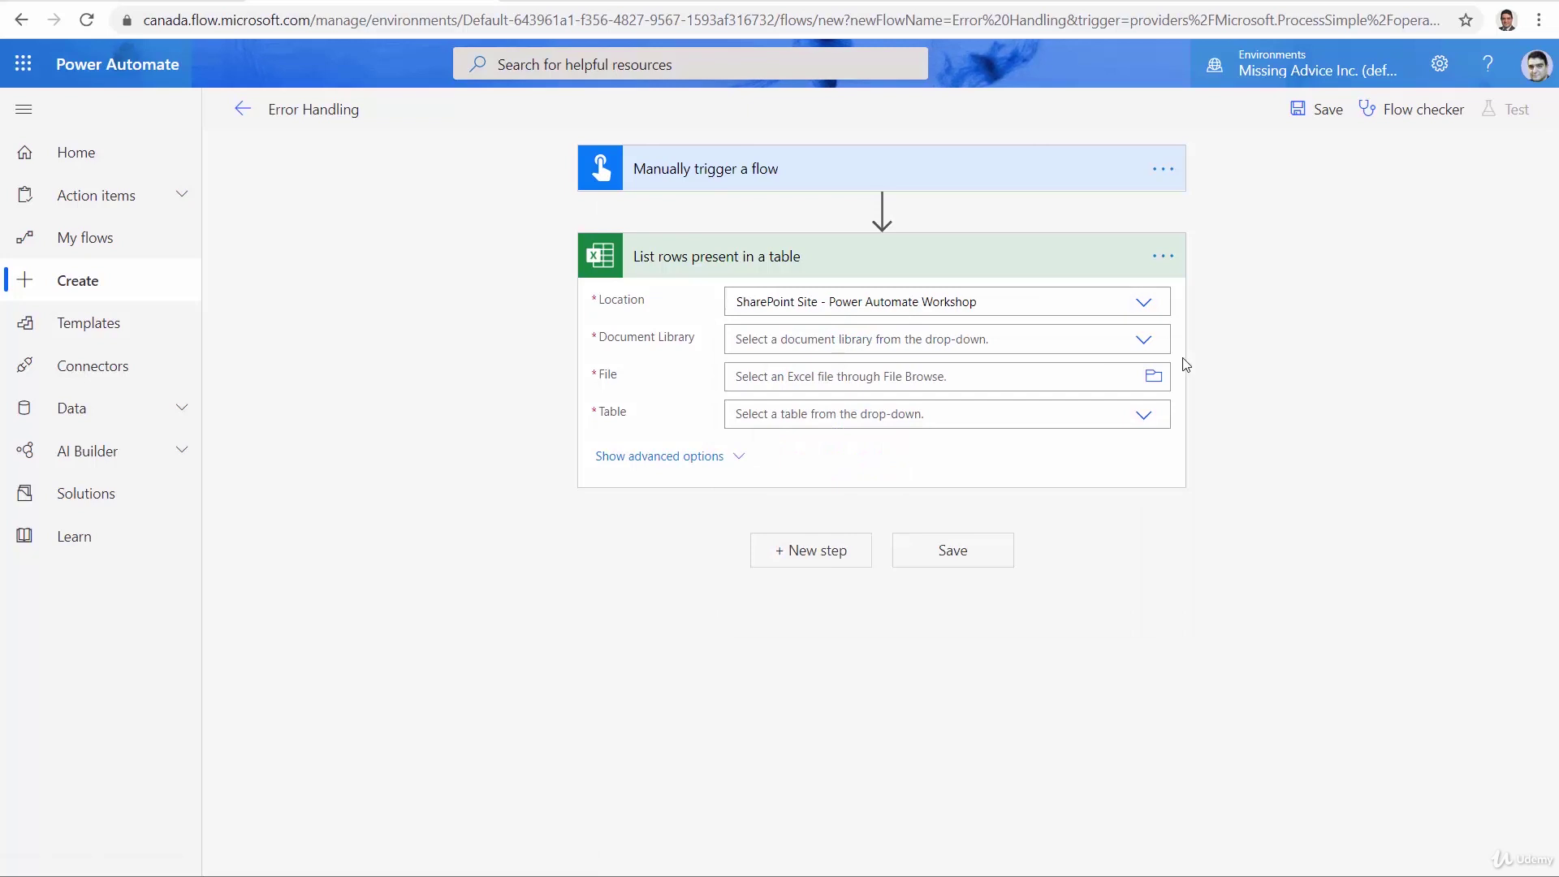
{"action": "left_click", "coordinate": [1143, 341]}
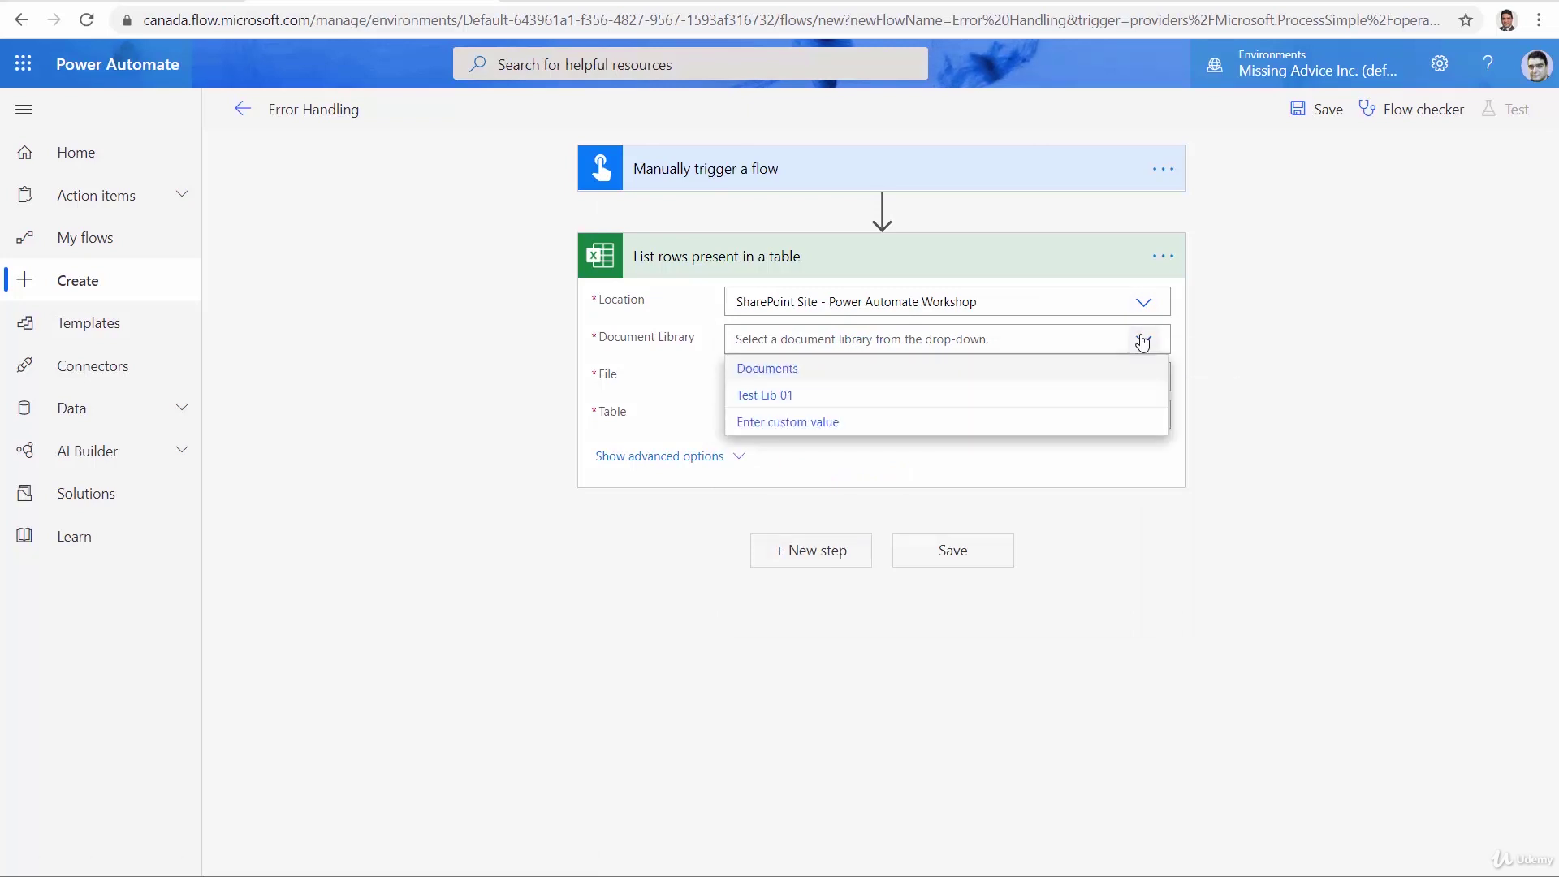
{"action": "left_click", "coordinate": [762, 375]}
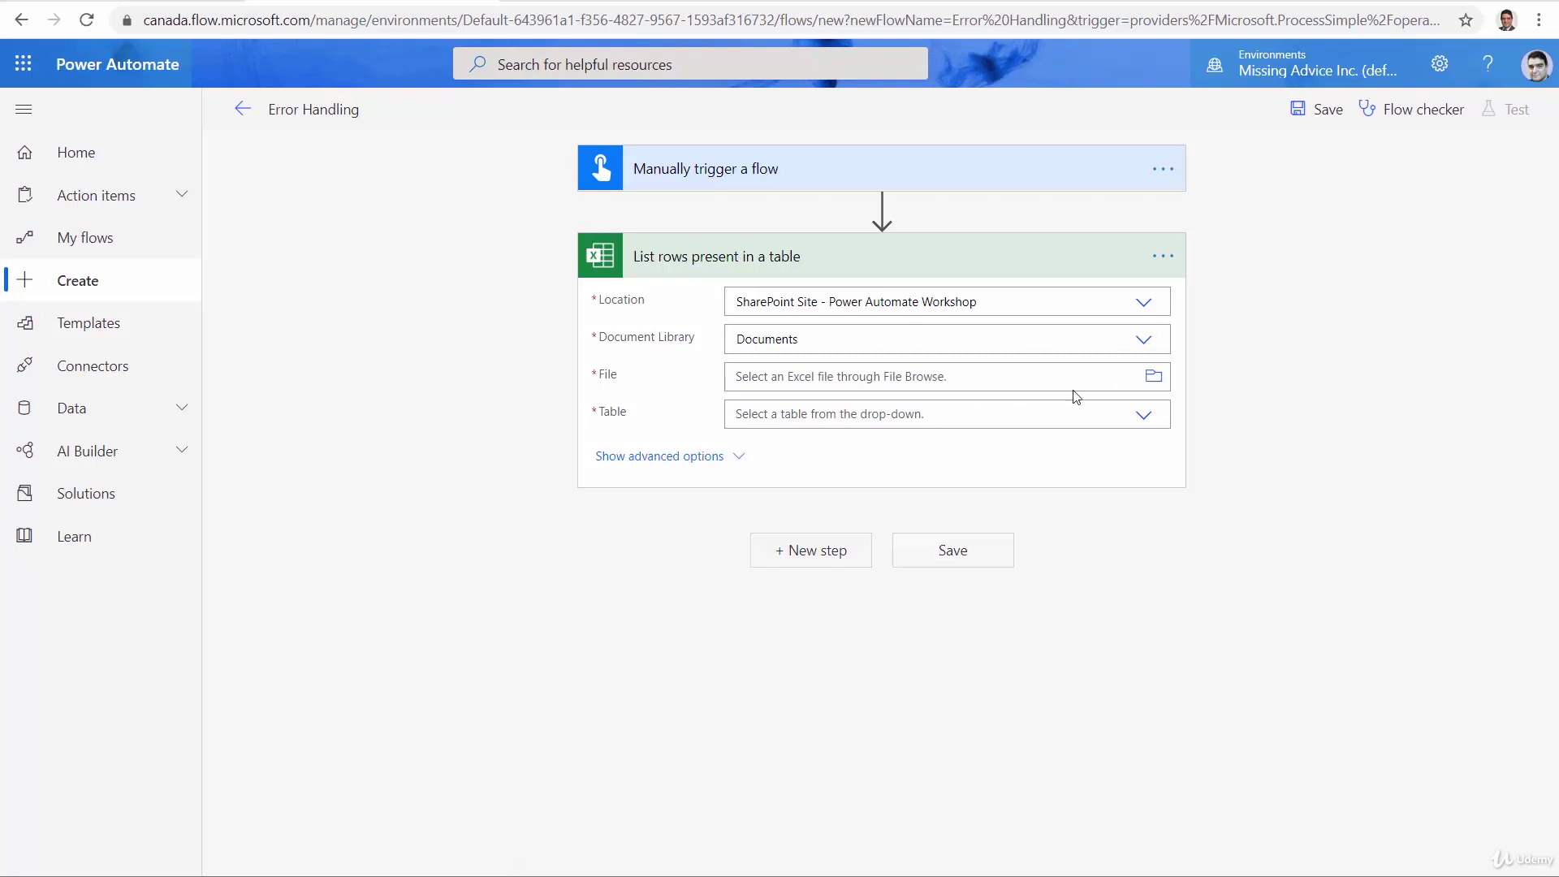
{"action": "left_click", "coordinate": [1146, 383]}
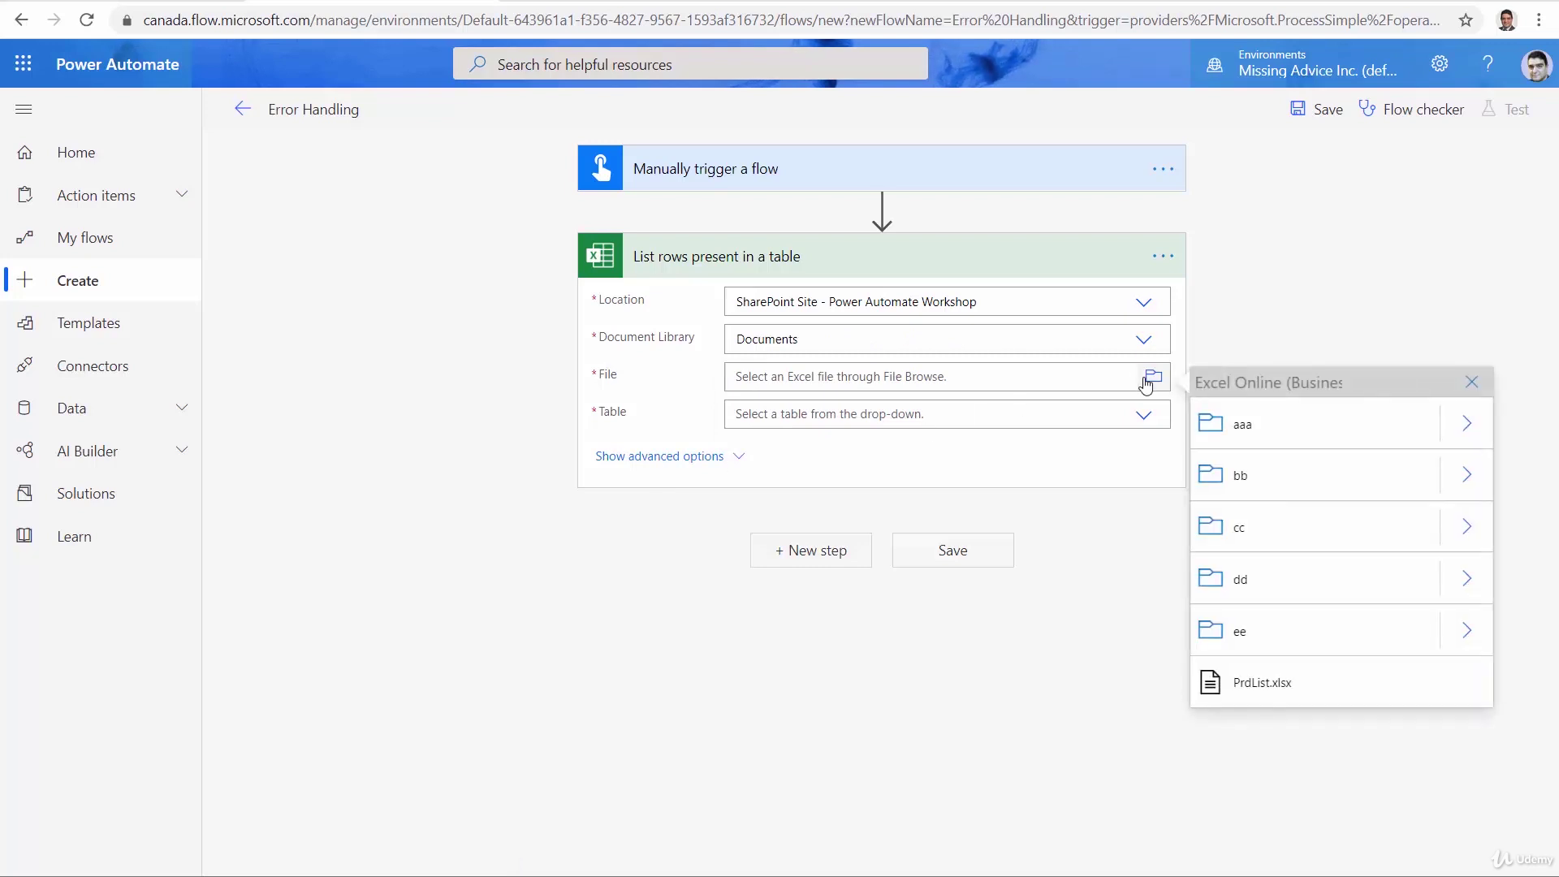
{"action": "left_click", "coordinate": [1246, 697]}
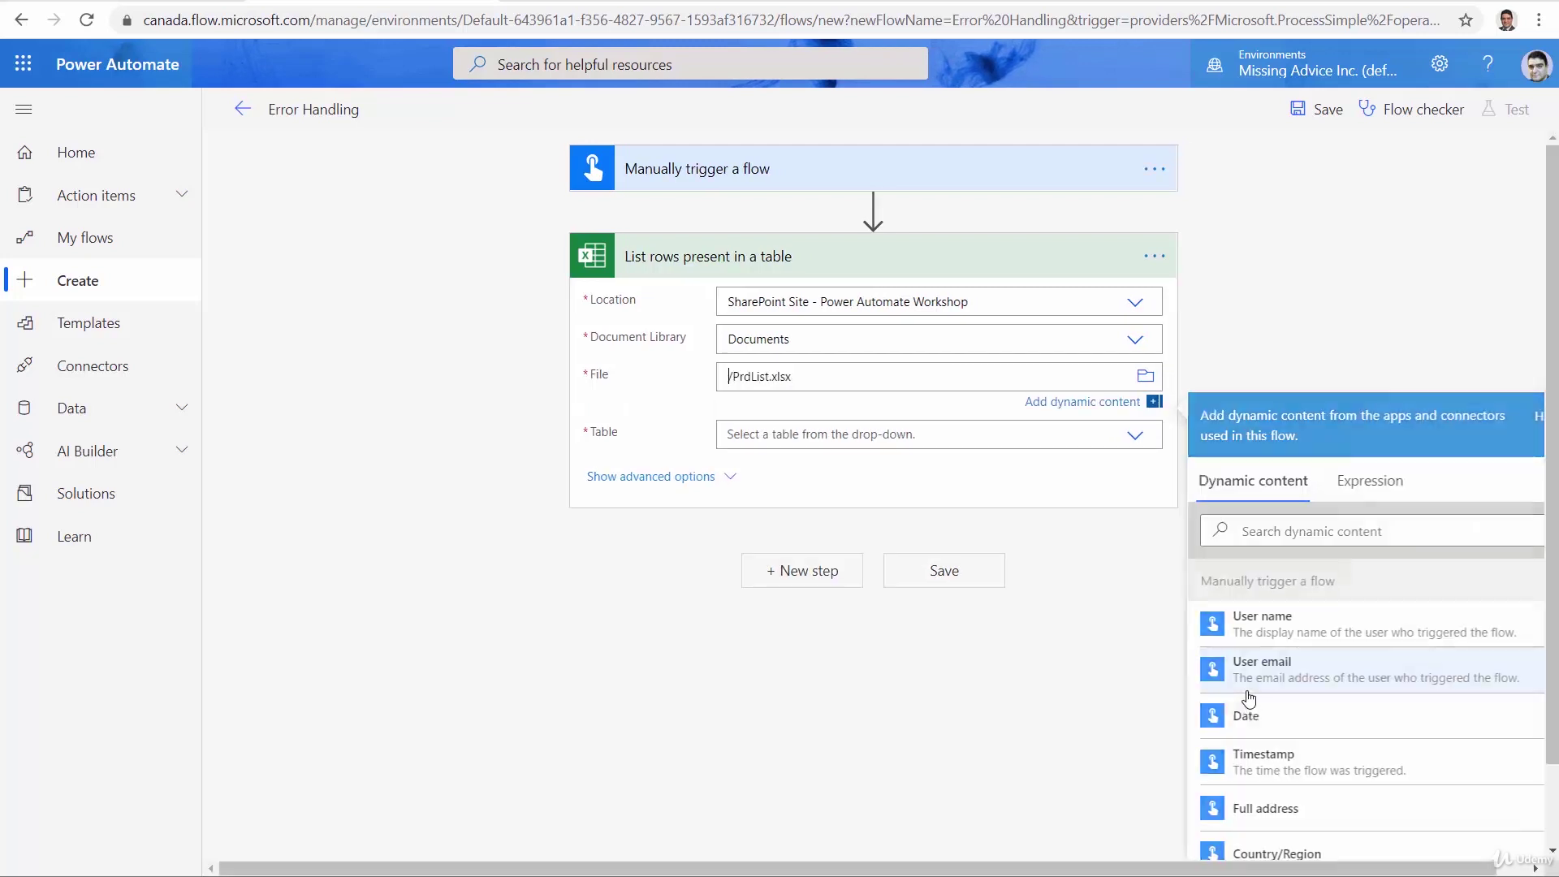
{"action": "left_click", "coordinate": [785, 433]}
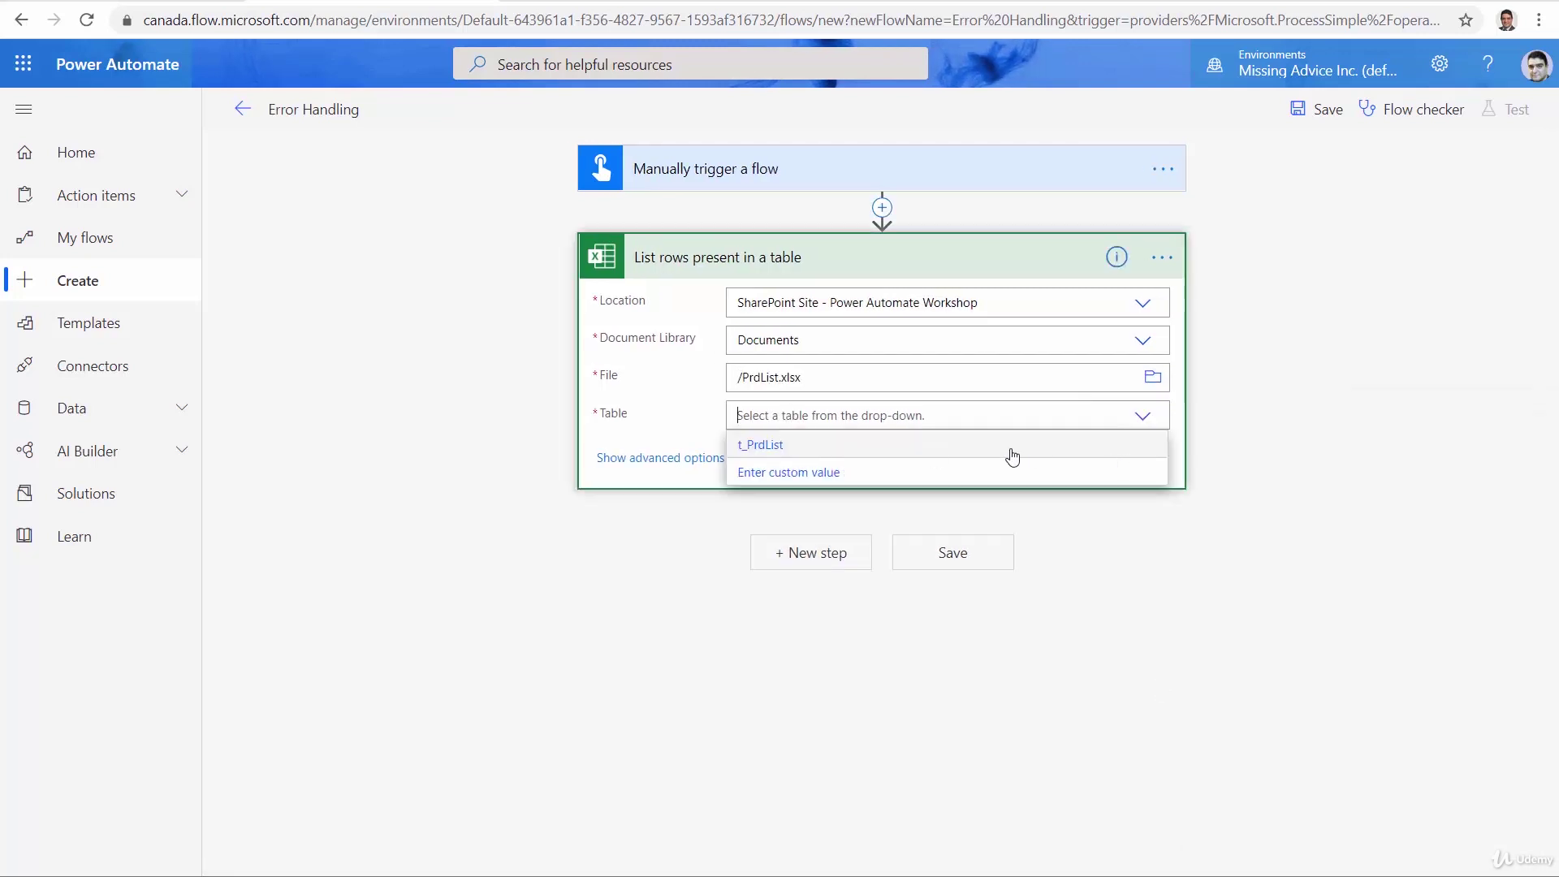
{"action": "left_click", "coordinate": [753, 446]}
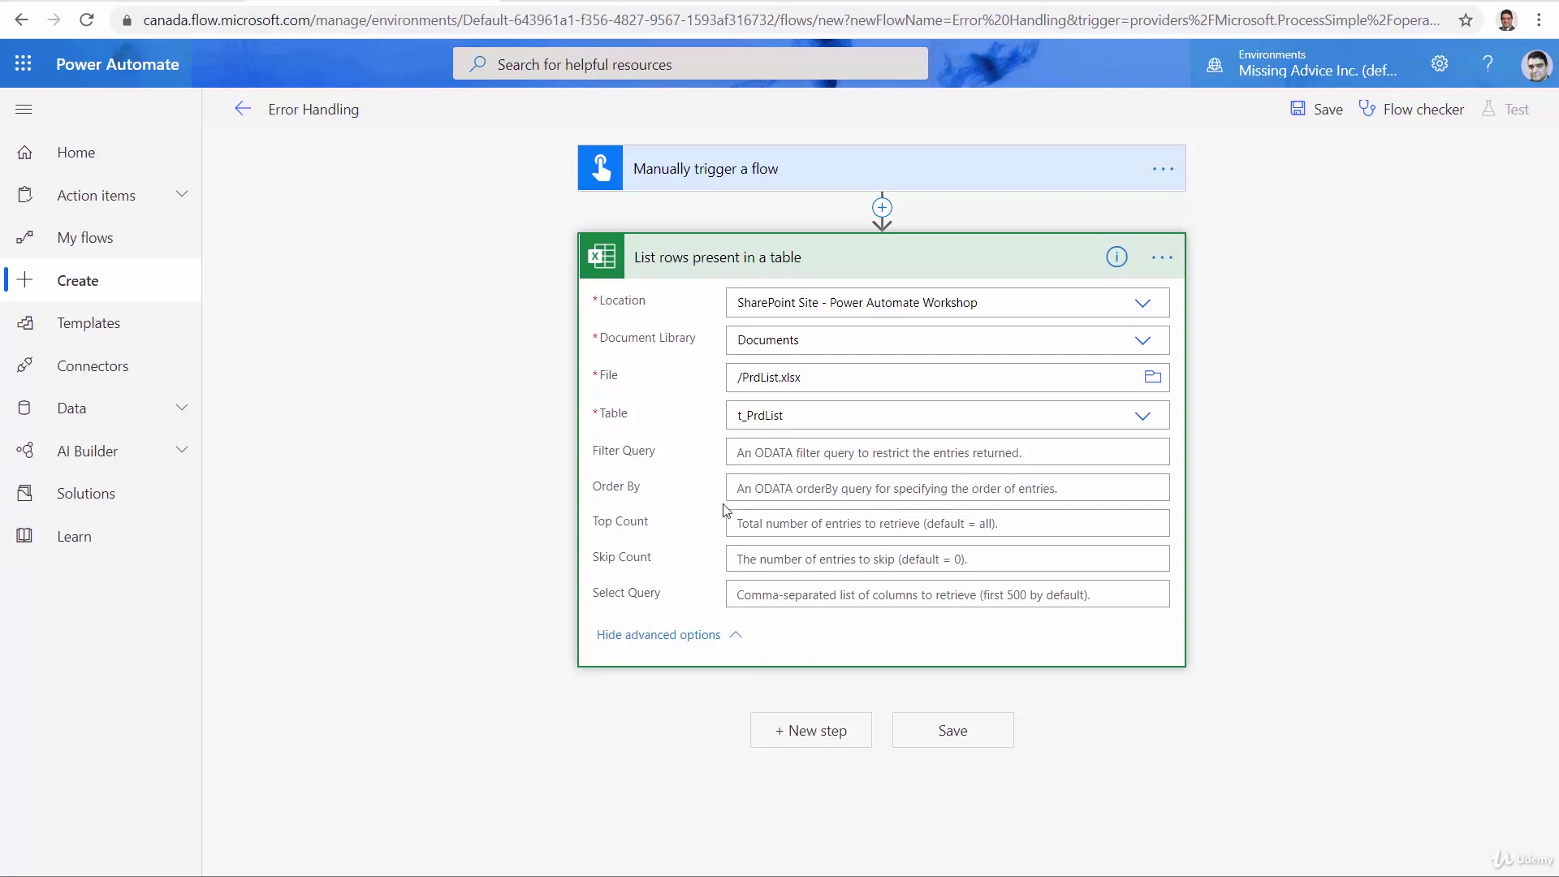
{"action": "left_click", "coordinate": [981, 266]}
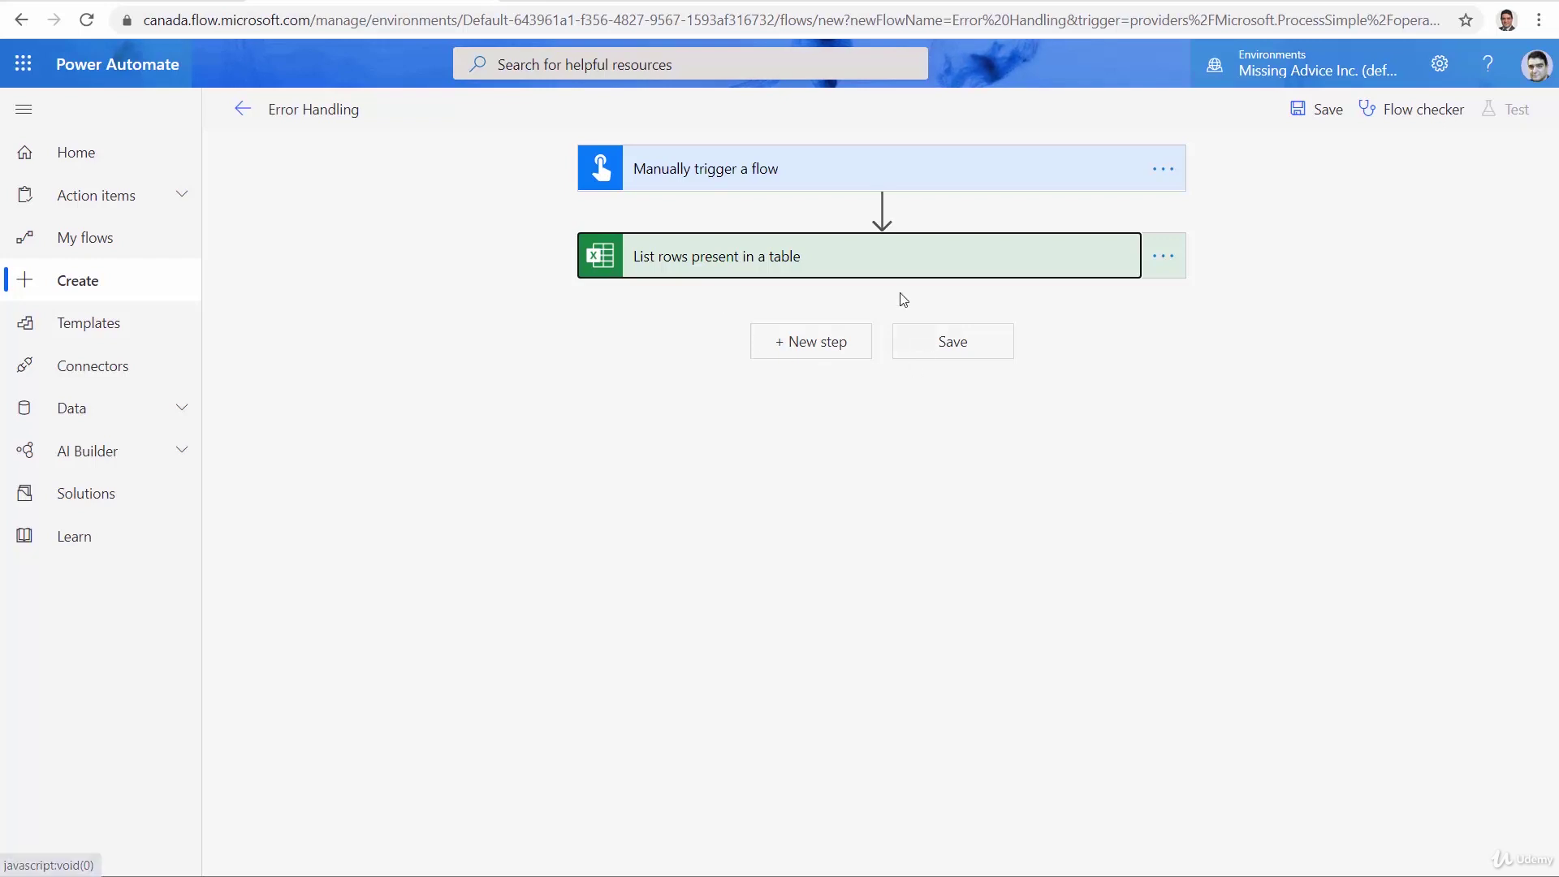
Add an Apply to each loop over the List rows 'value' output.
{"action": "left_click", "coordinate": [839, 343]}
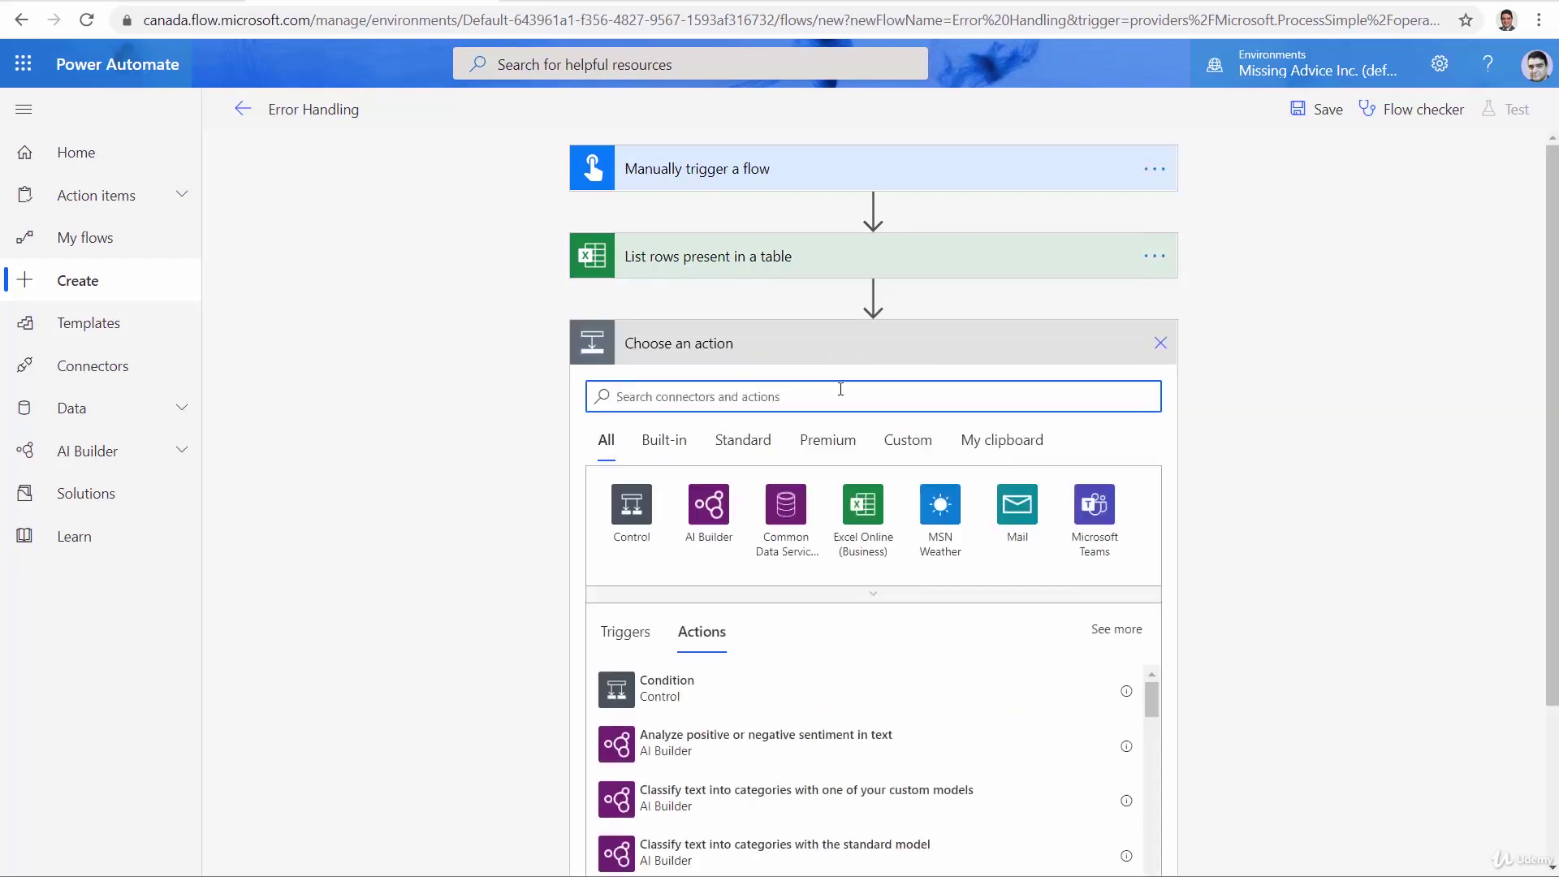
{"action": "type", "text": "Apply"}
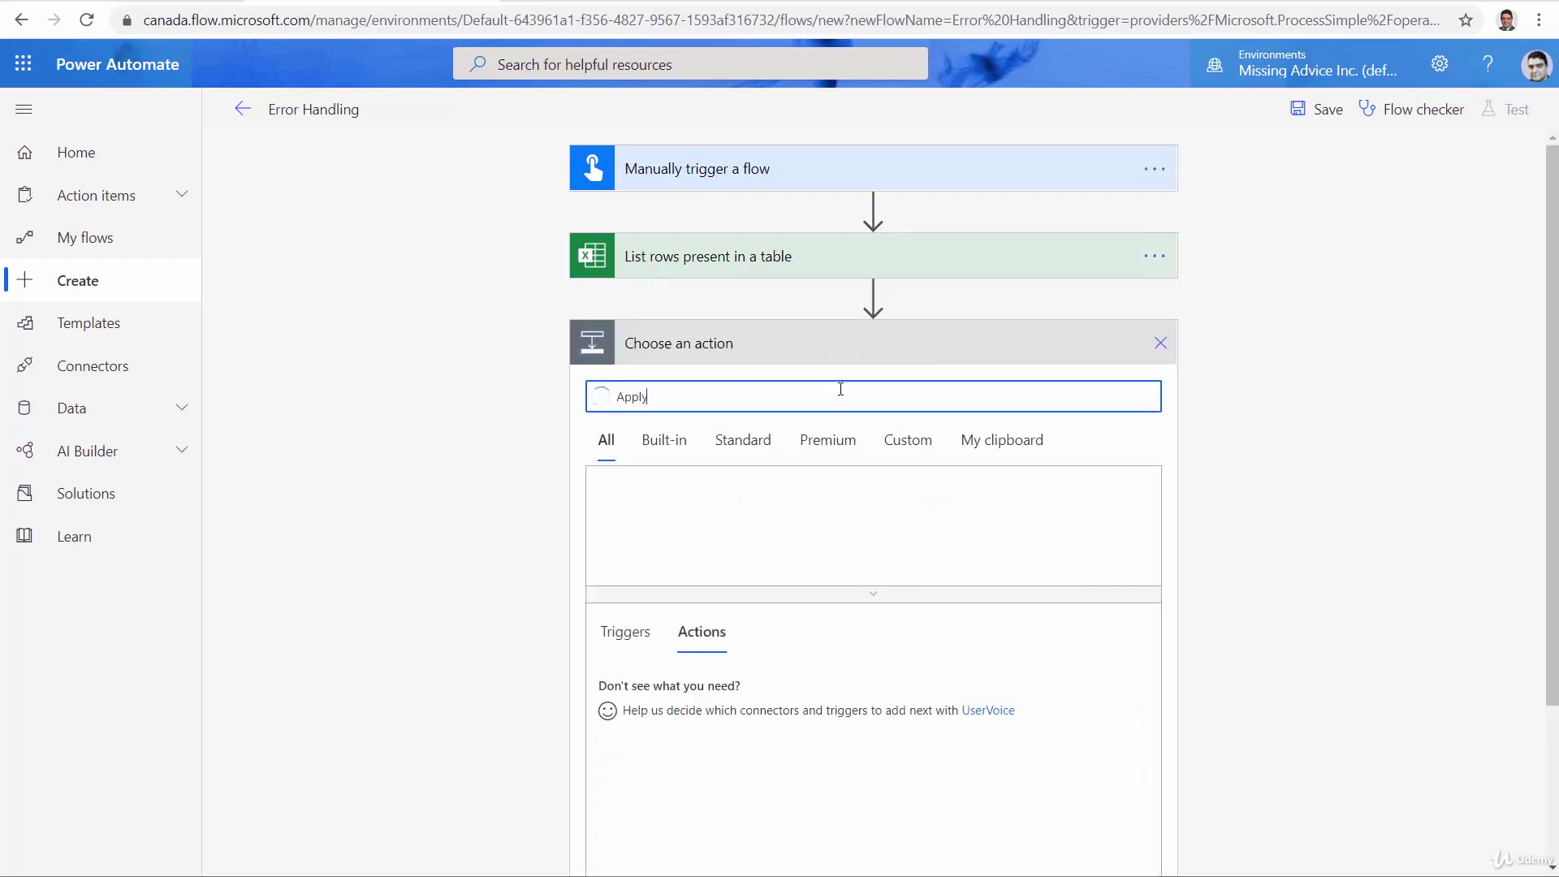
{"action": "left_click", "coordinate": [662, 696]}
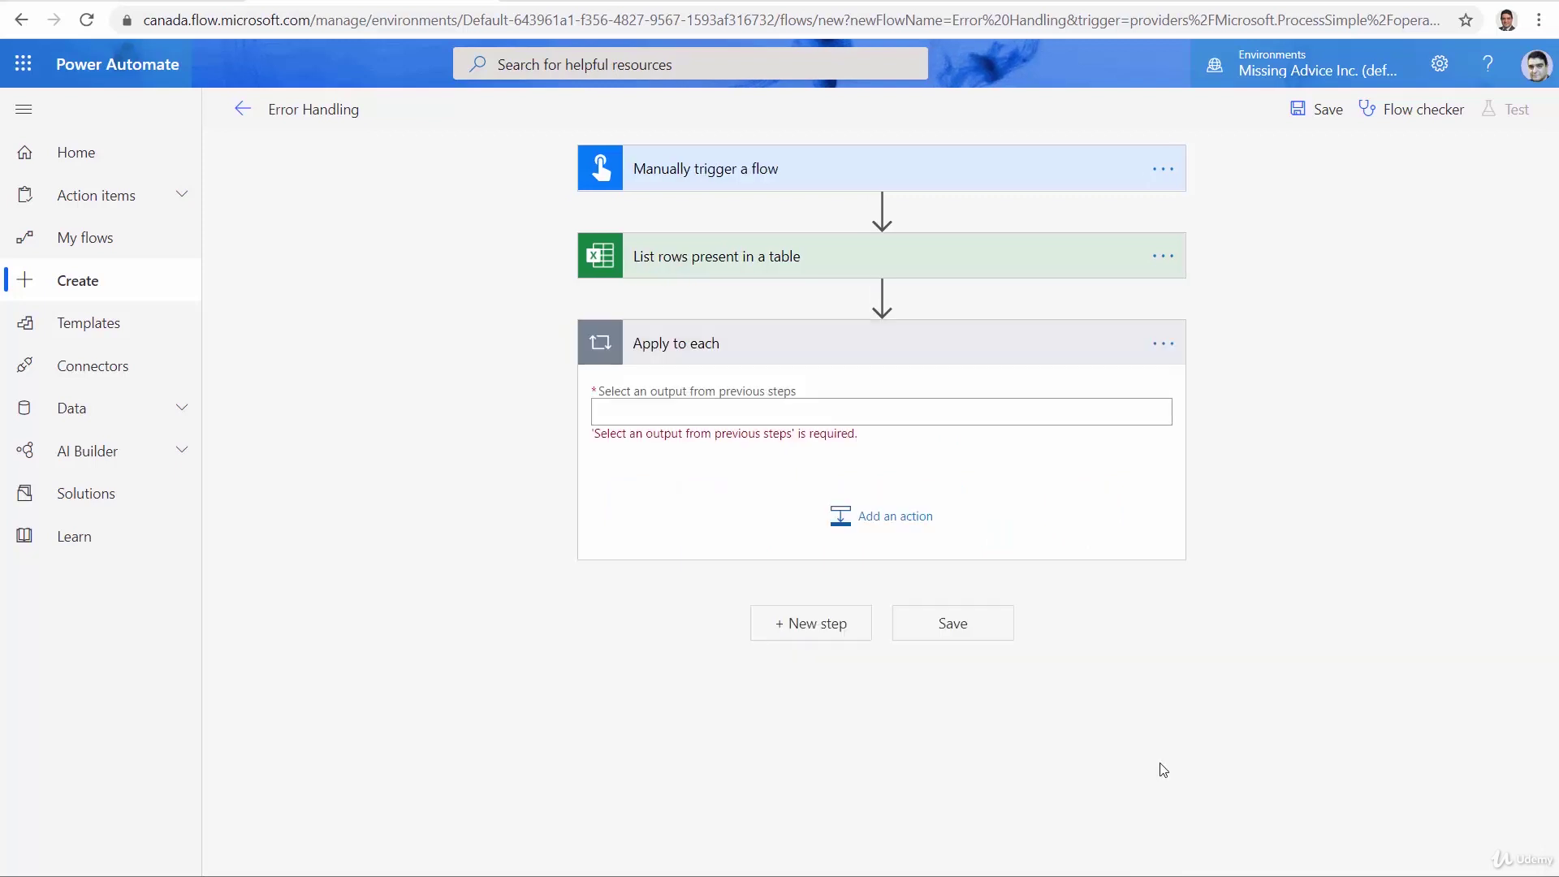
{"action": "left_click", "coordinate": [851, 417]}
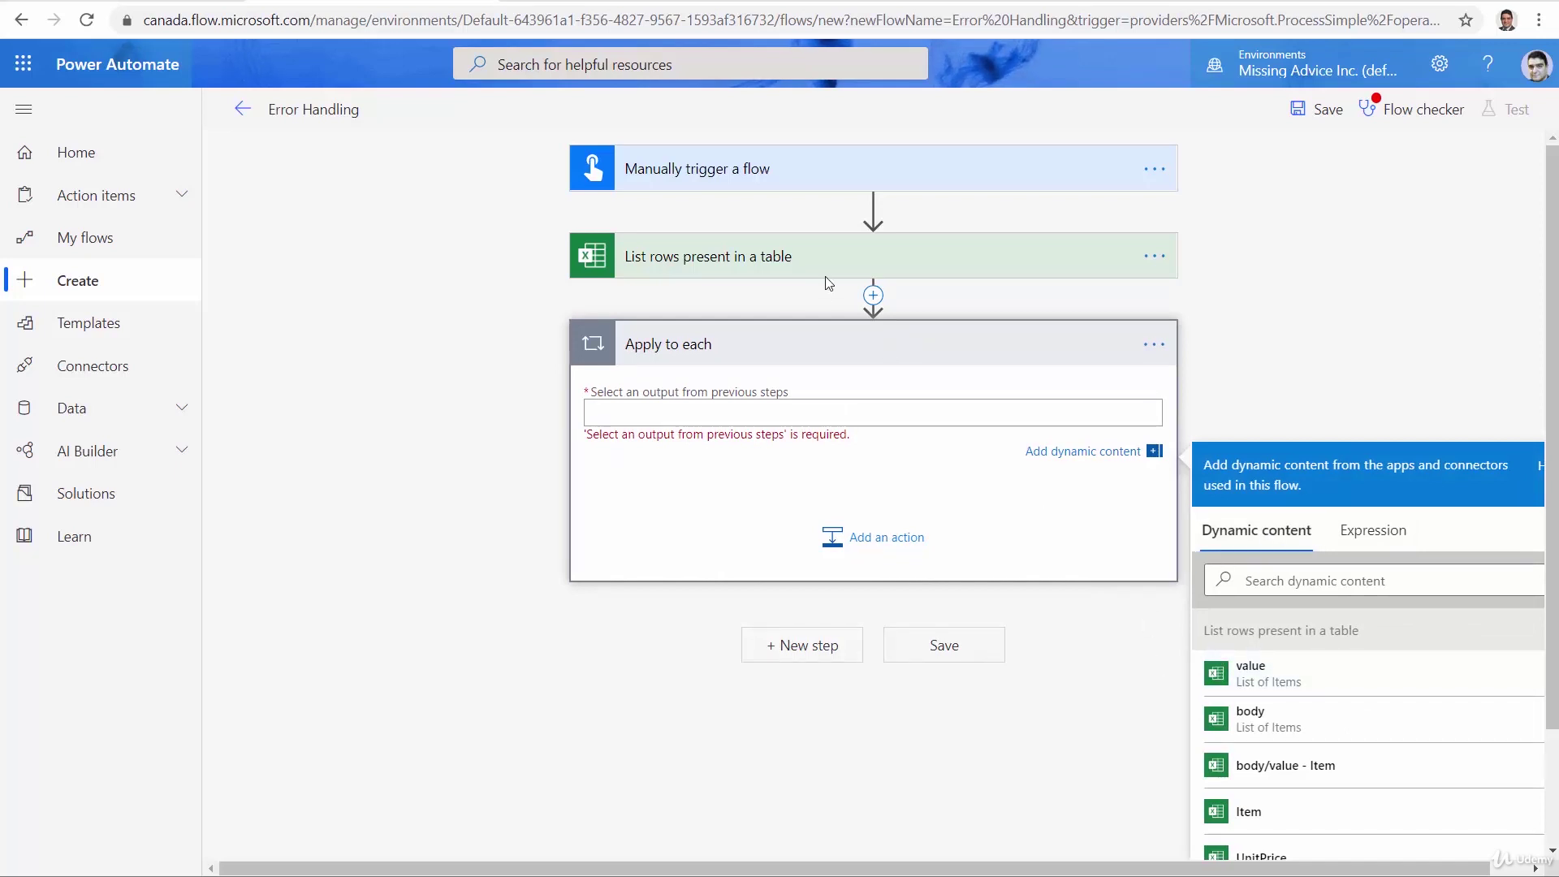
{"action": "left_click", "coordinate": [1275, 694]}
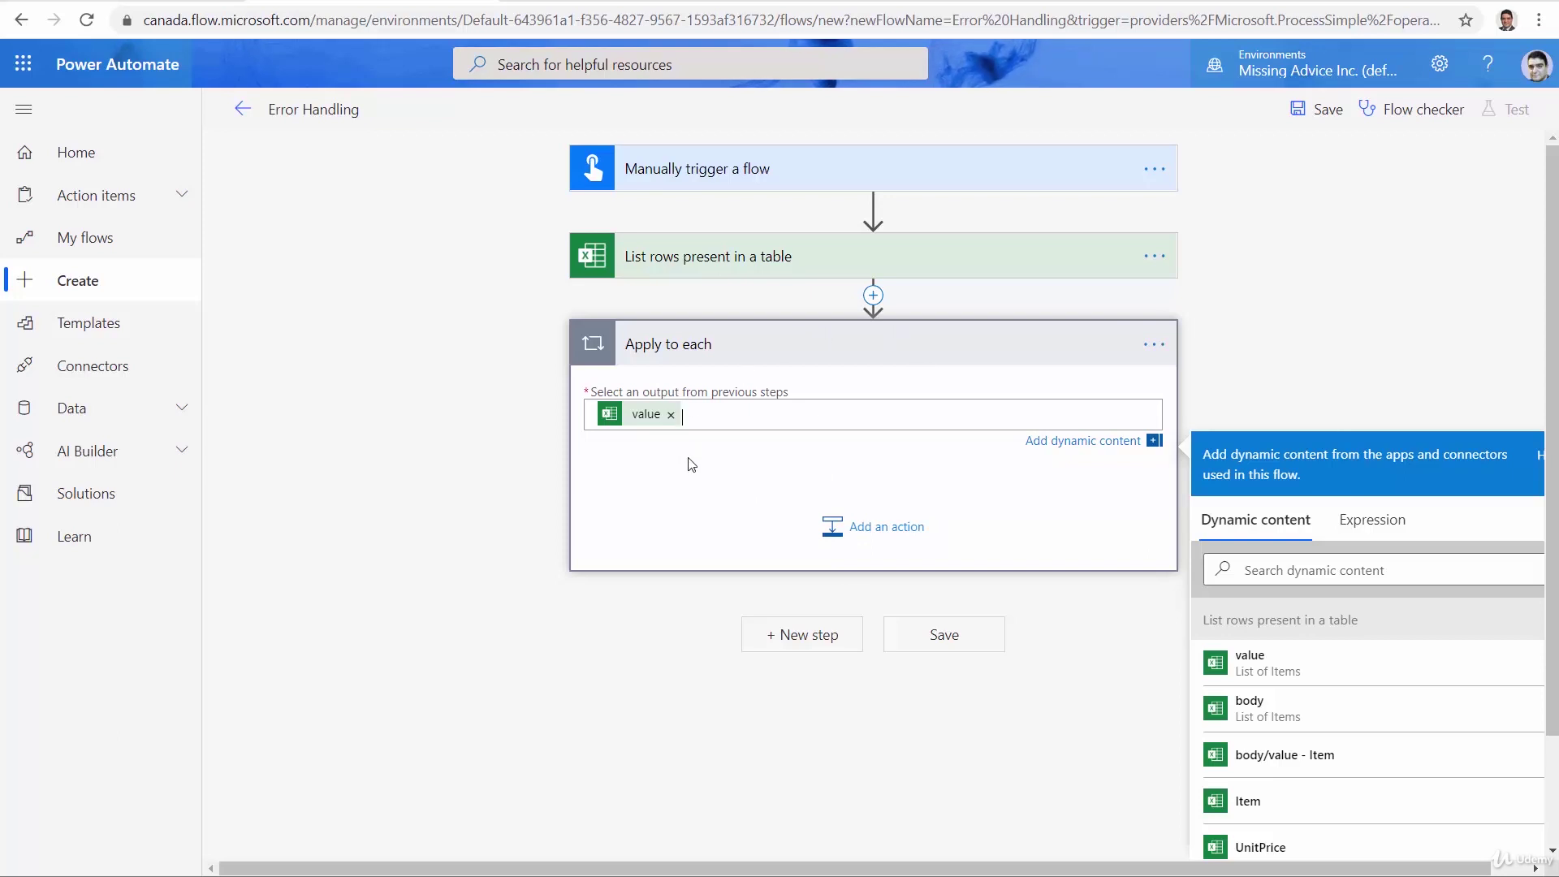
Insert a SharePoint Create item action inside the Apply to each loop.
{"action": "left_click", "coordinate": [924, 529]}
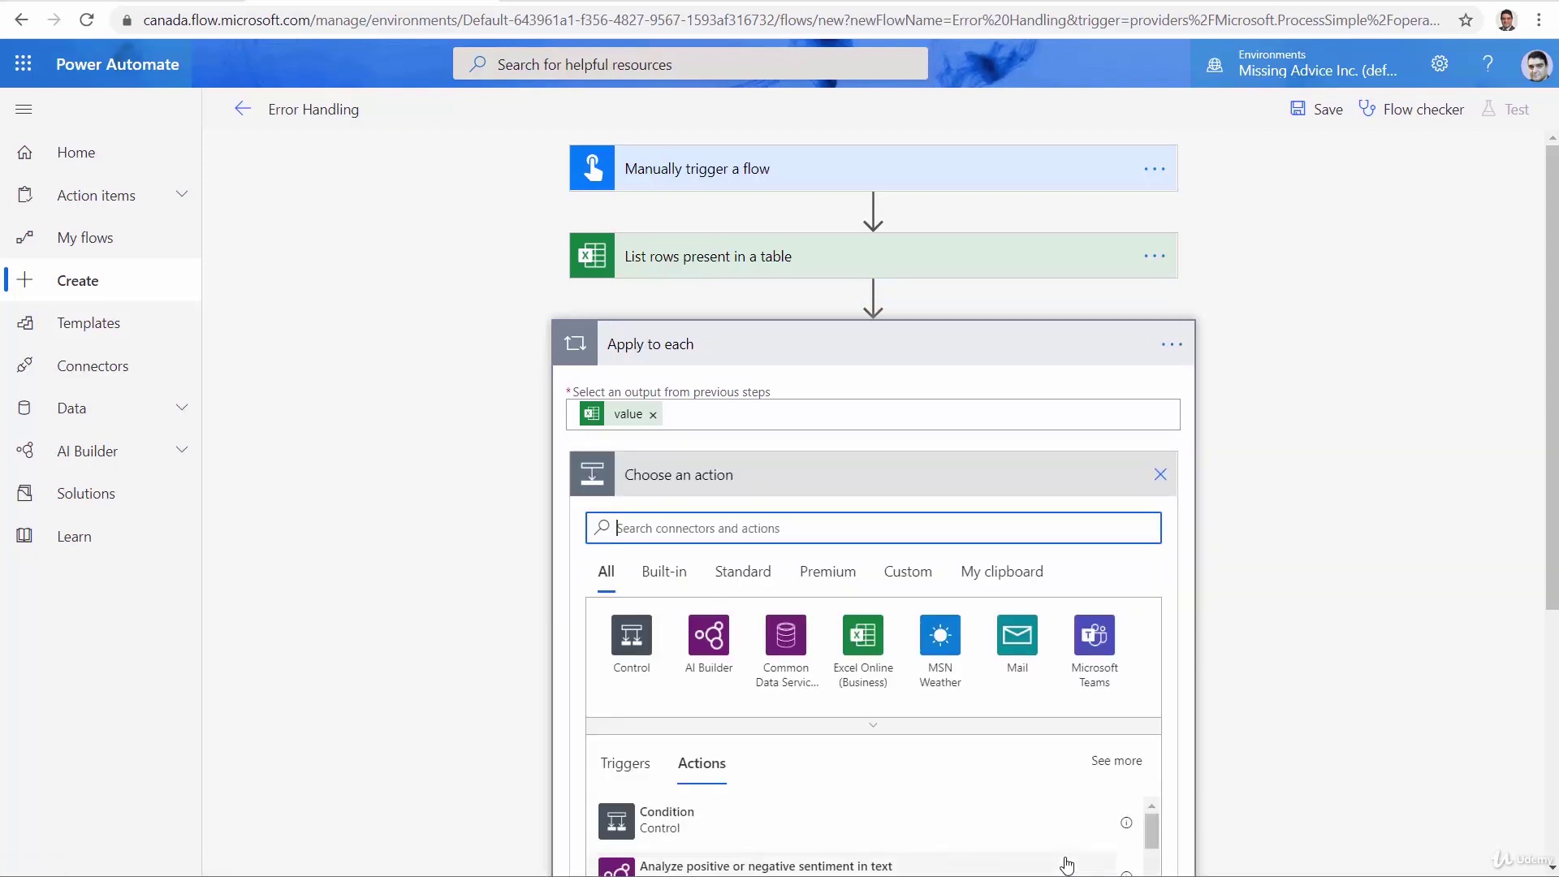
{"action": "type", "text": "SharePoint"}
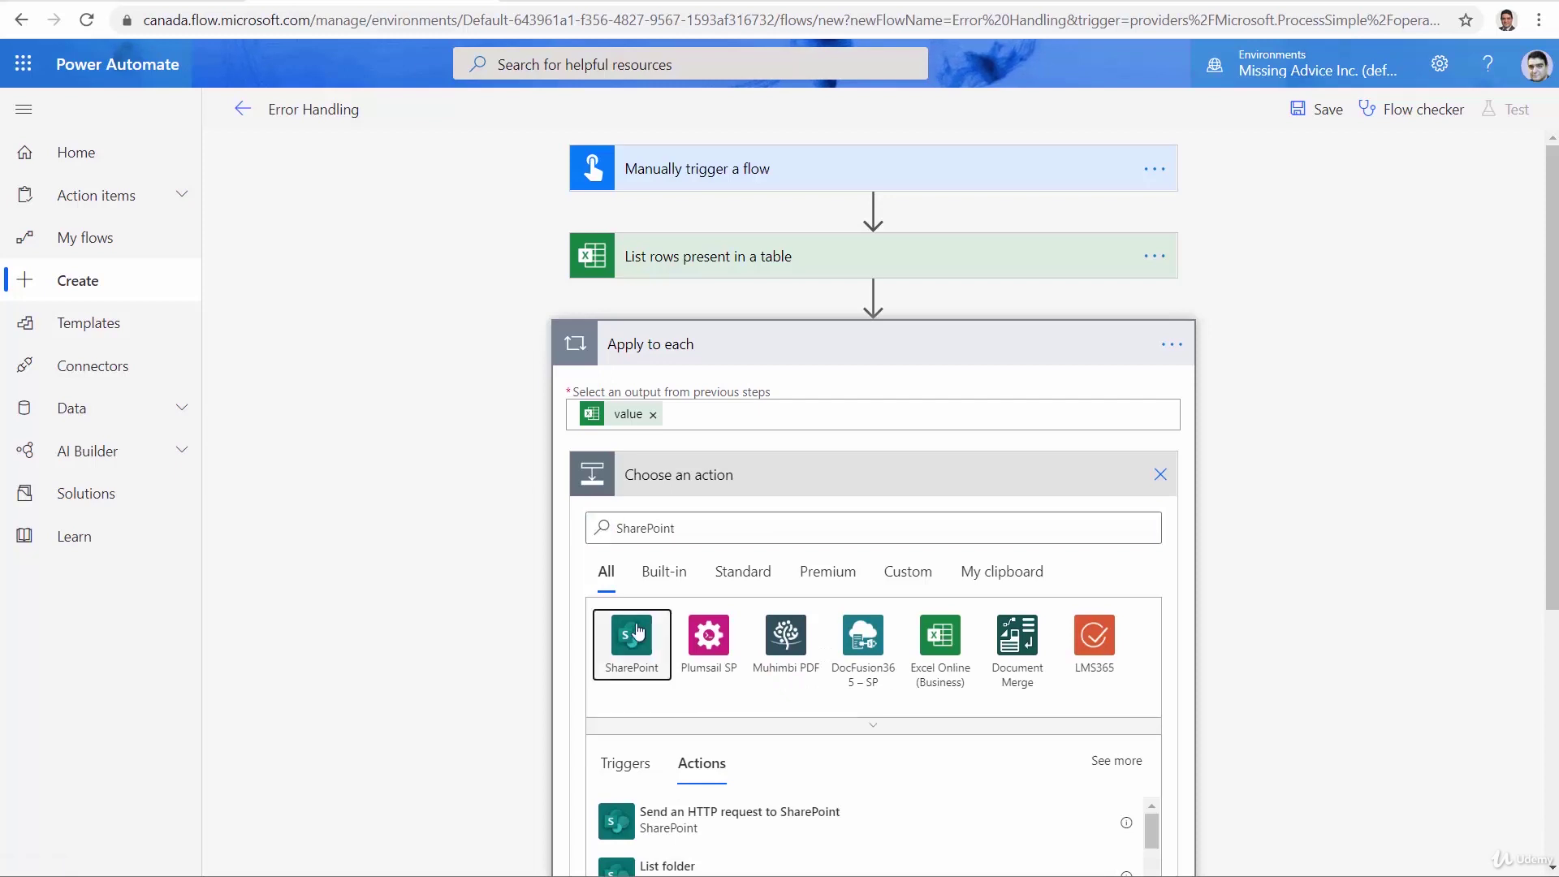
{"action": "left_click", "coordinate": [638, 638]}
{"action": "type", "text": "Create"}
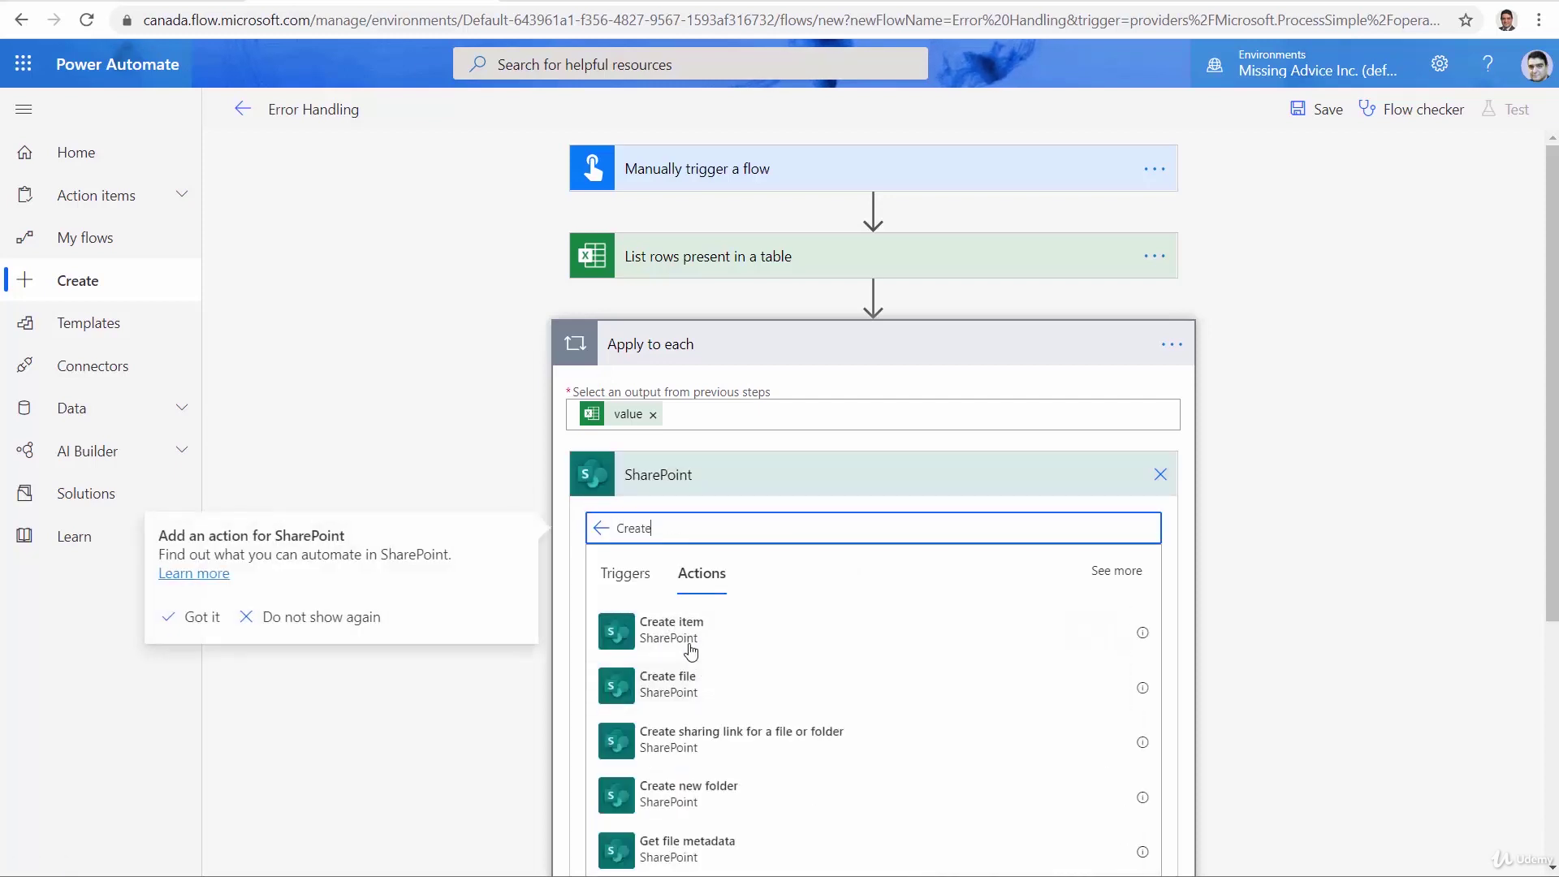
{"action": "left_click", "coordinate": [689, 641]}
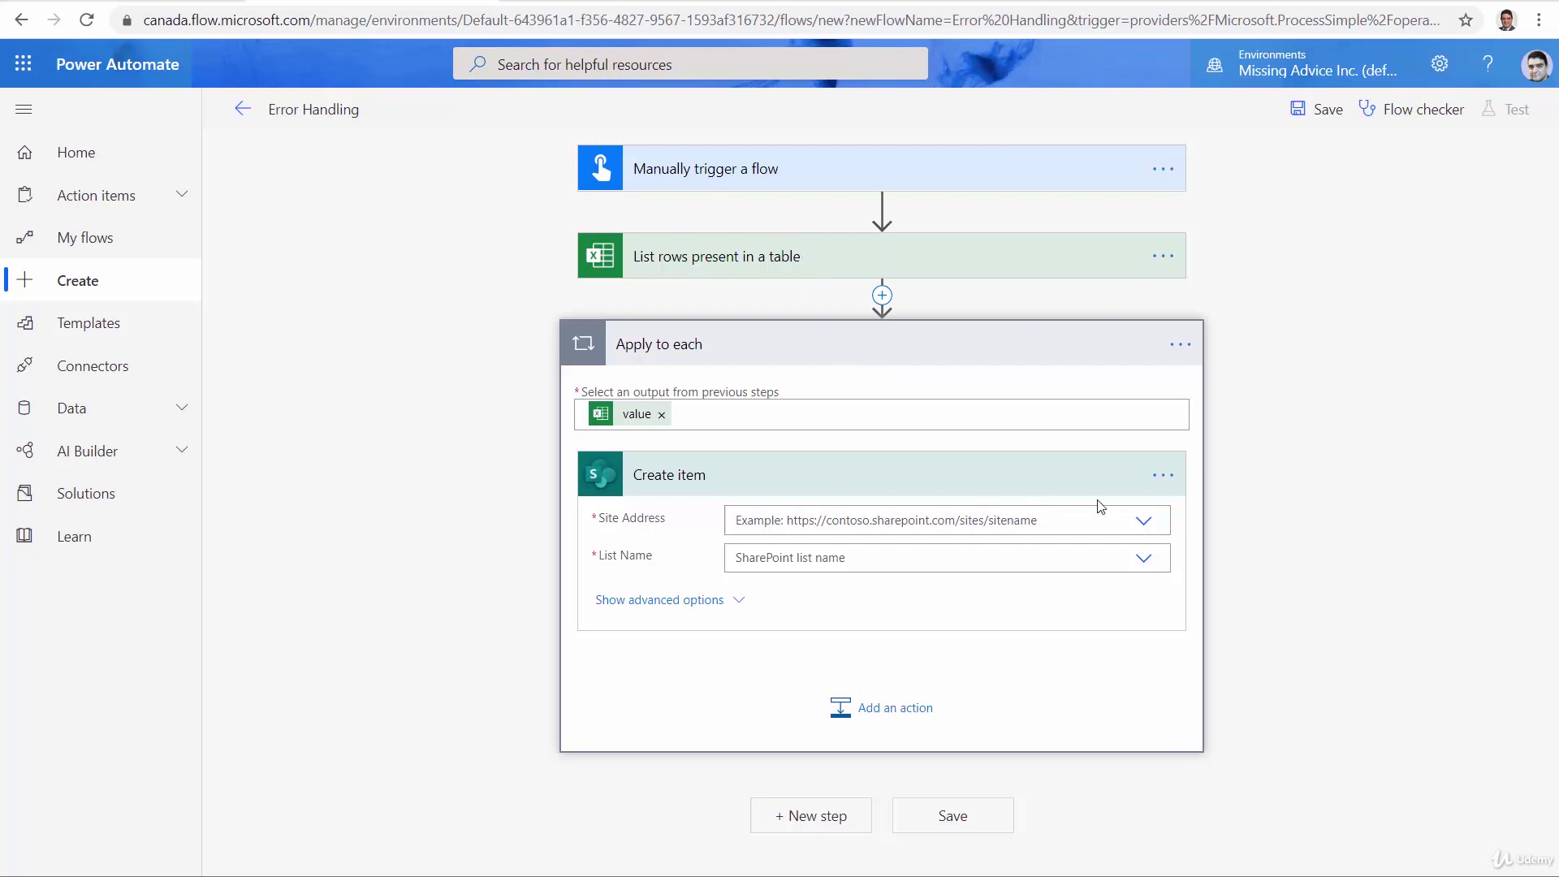
Target Create item at the Power Automate Workshop site and its Products List Demo list.
{"action": "left_click", "coordinate": [1148, 524]}
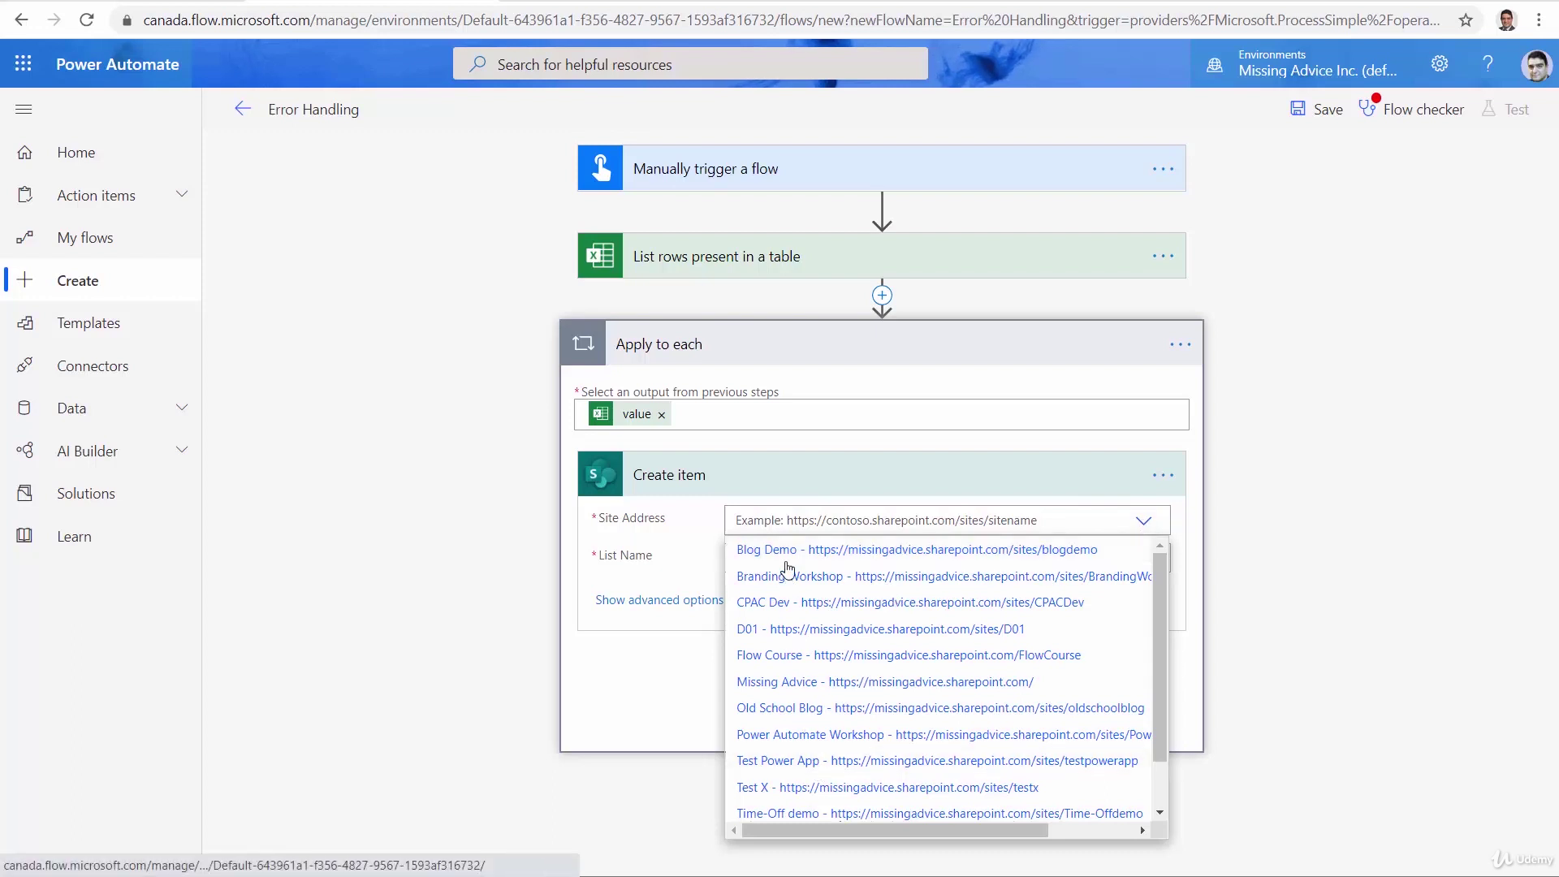
{"action": "left_click", "coordinate": [782, 736]}
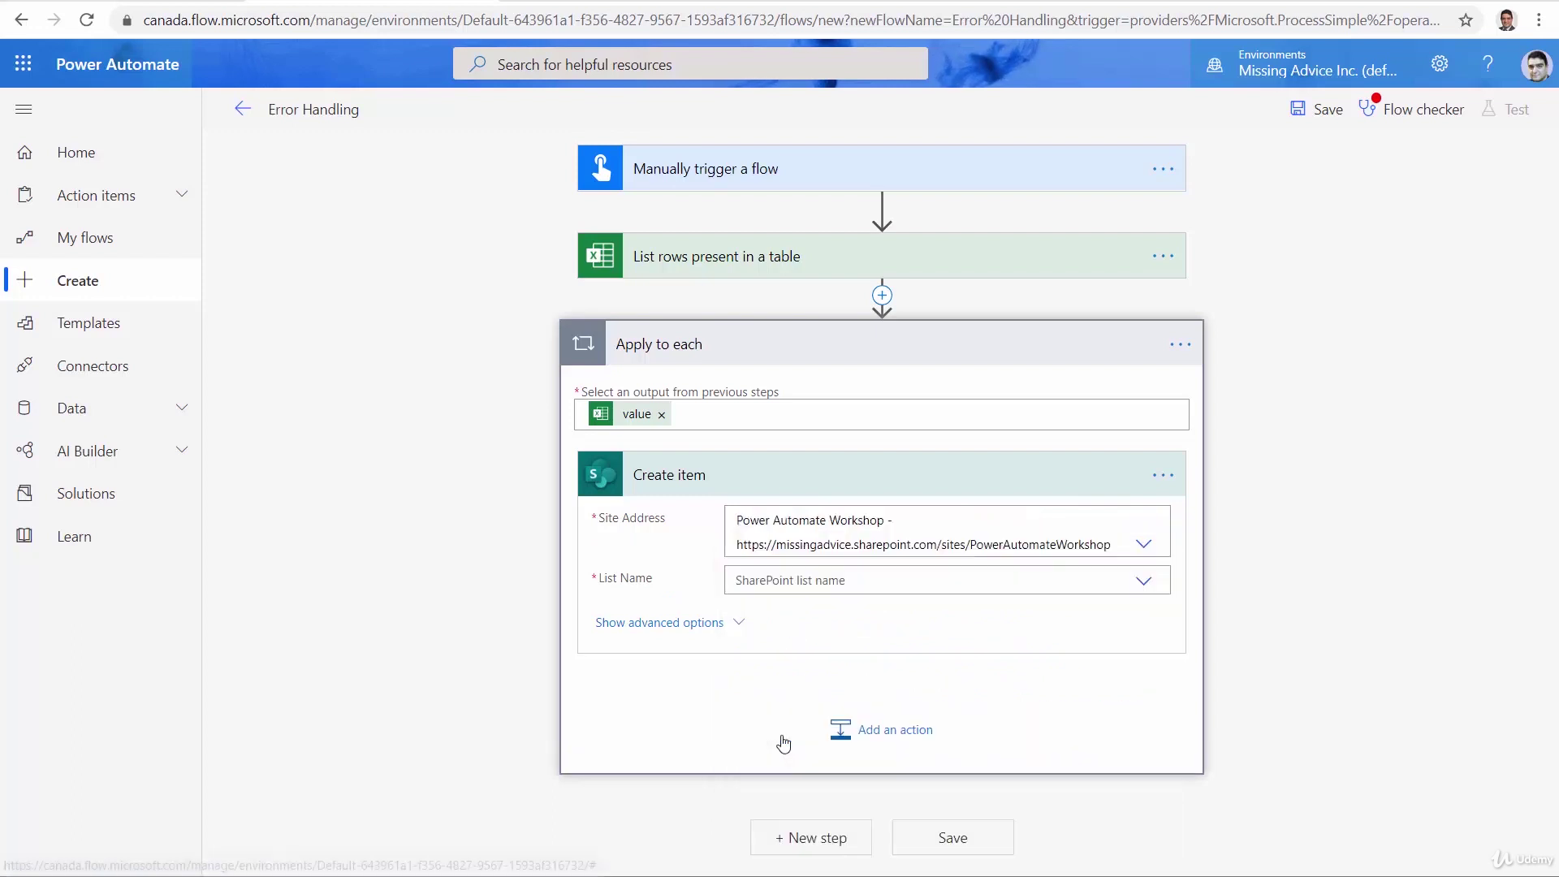
{"action": "left_click", "coordinate": [1144, 584]}
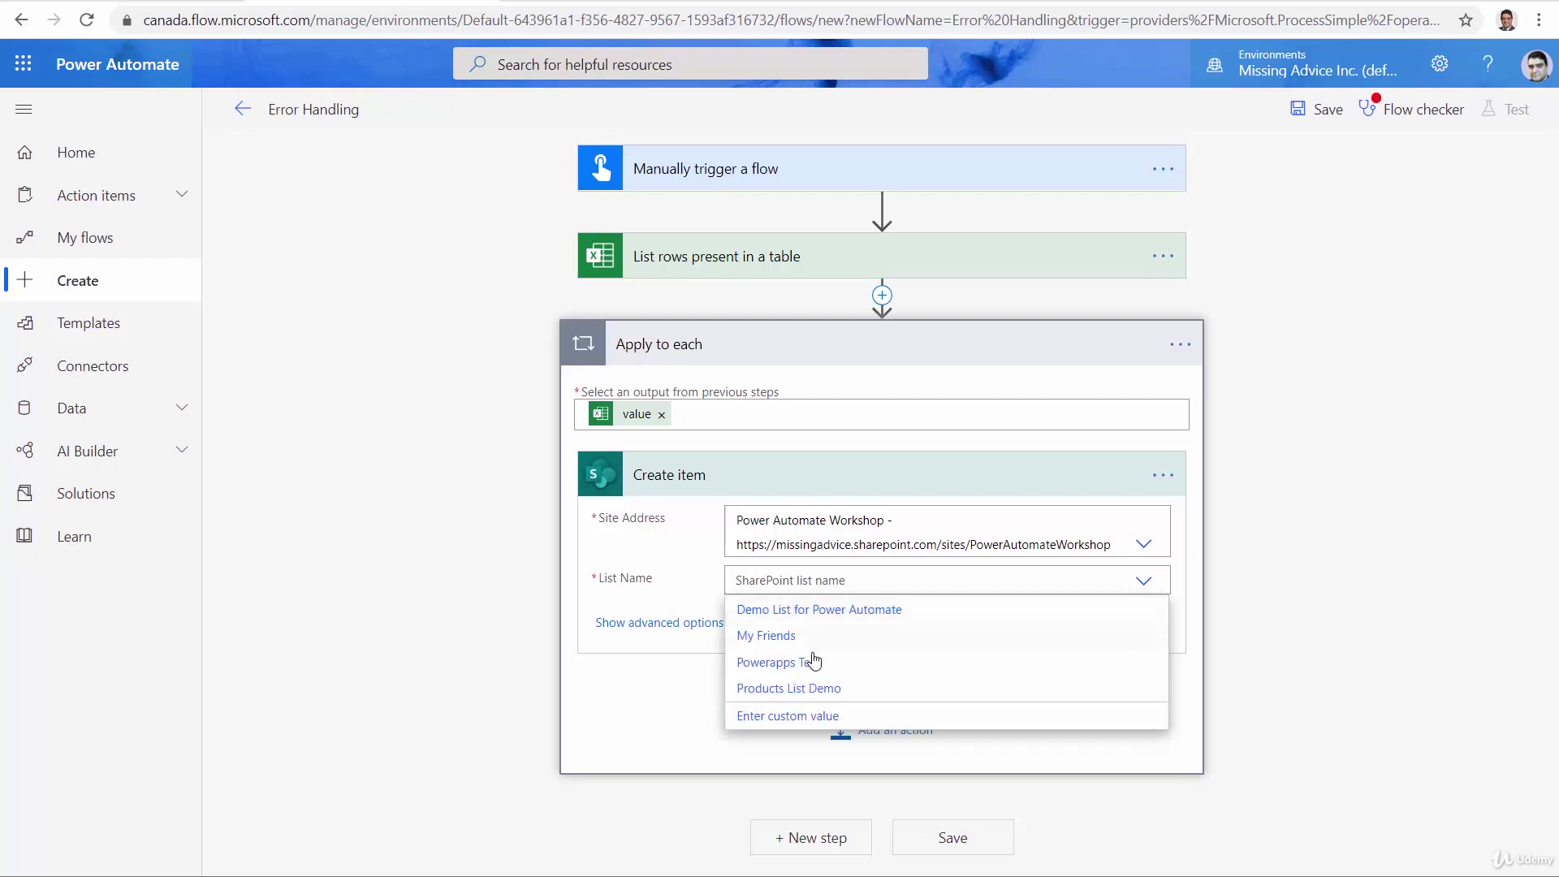
{"action": "left_click", "coordinate": [779, 690]}
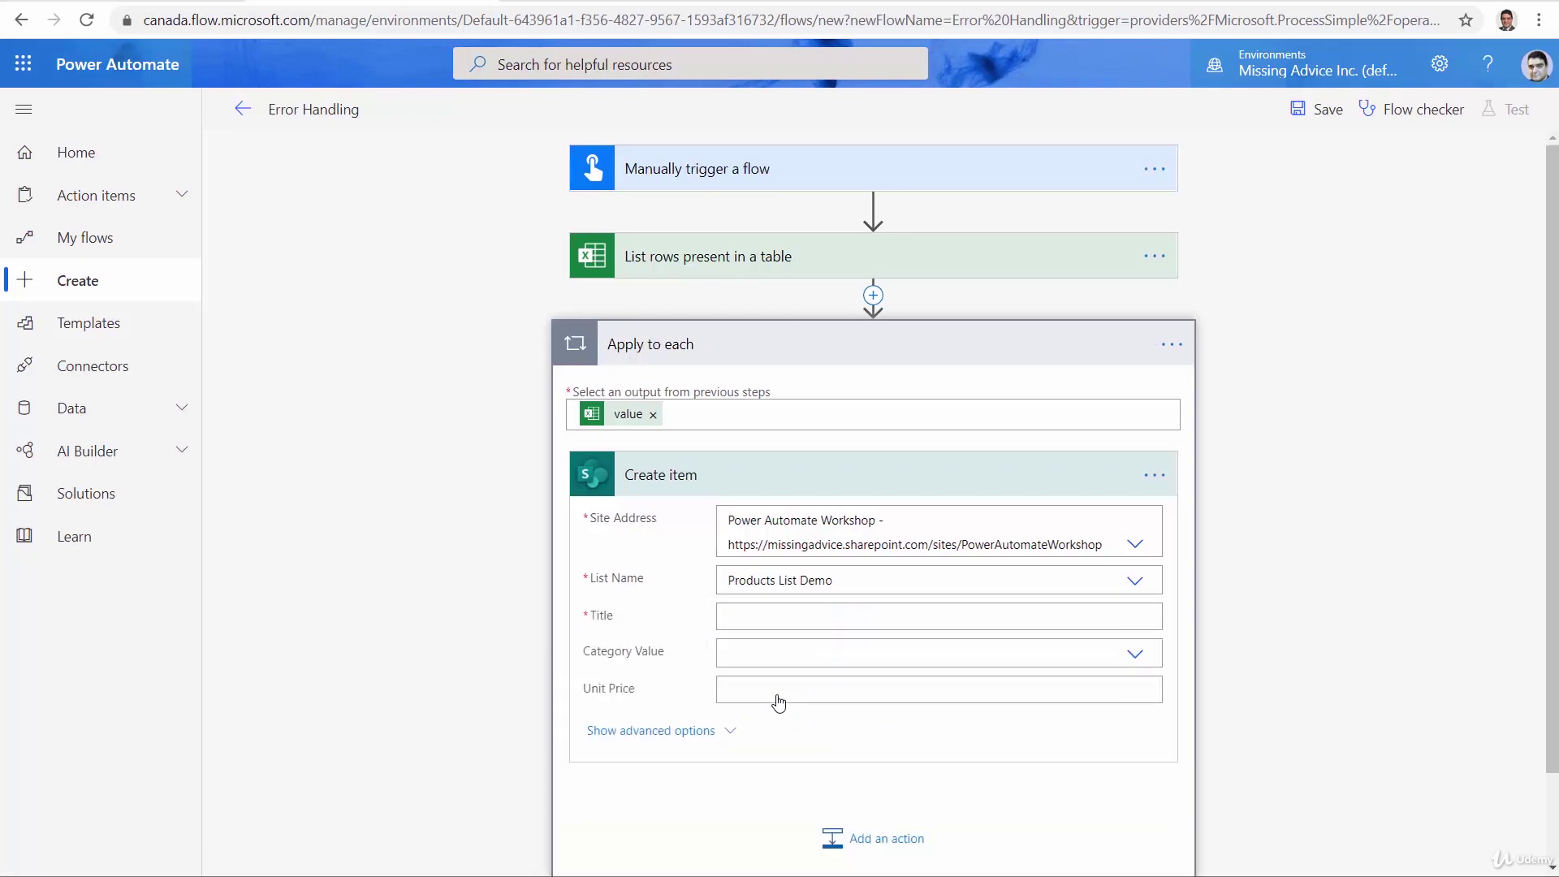
Map Title to Item, Category to Electronics, and Unit Price to UnitPrice.
{"action": "left_click", "coordinate": [1090, 622]}
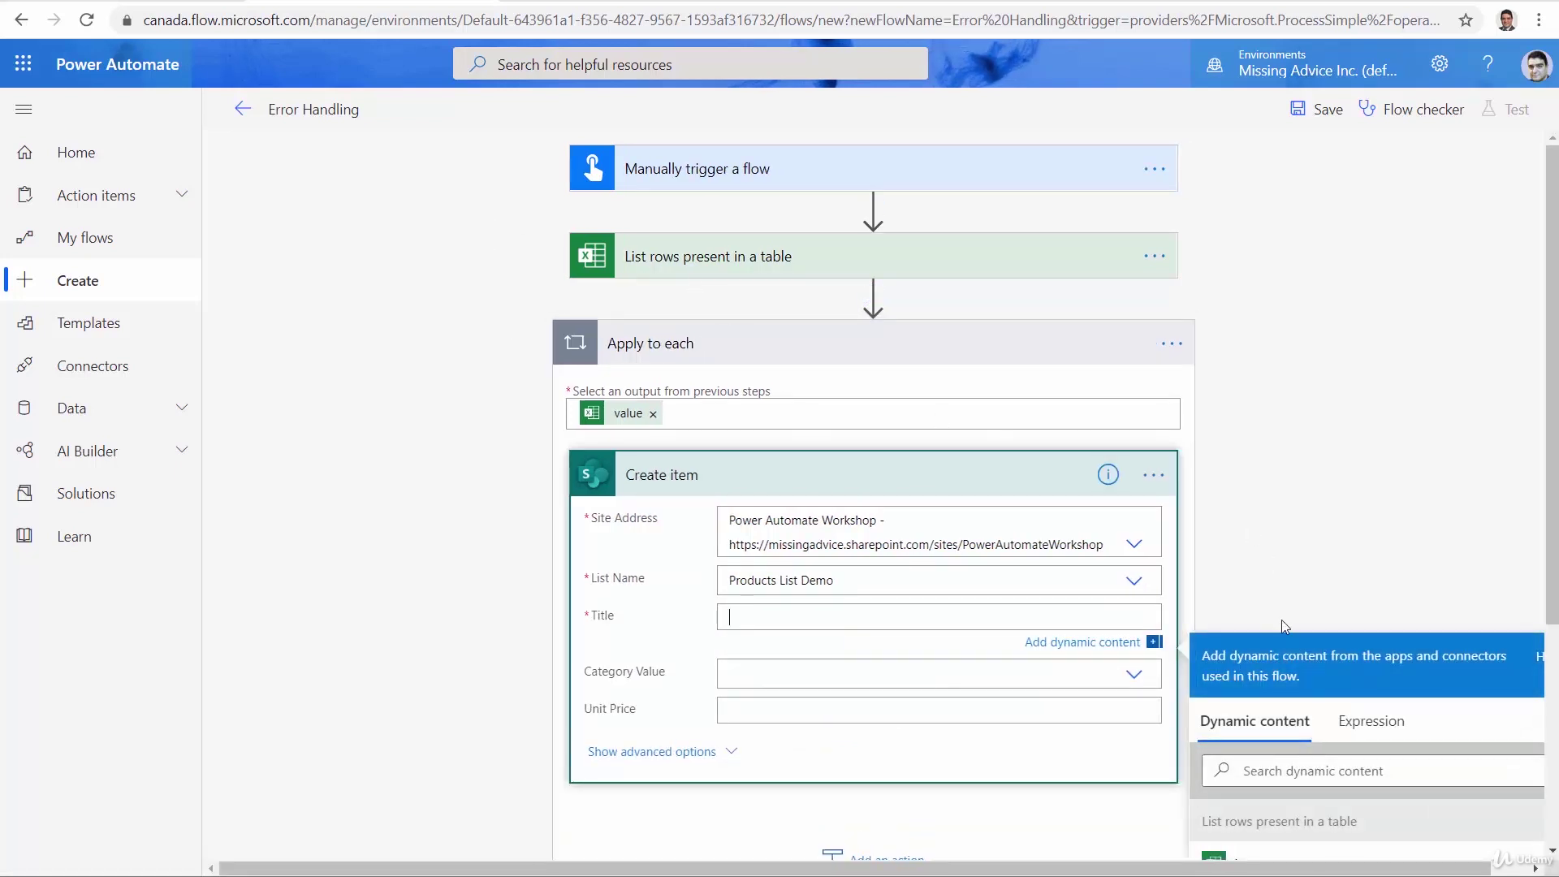
{"action": "scroll", "coordinate": [1281, 621], "scroll_direction": "down", "scroll_amount": 4}
{"action": "left_click", "coordinate": [1276, 551]}
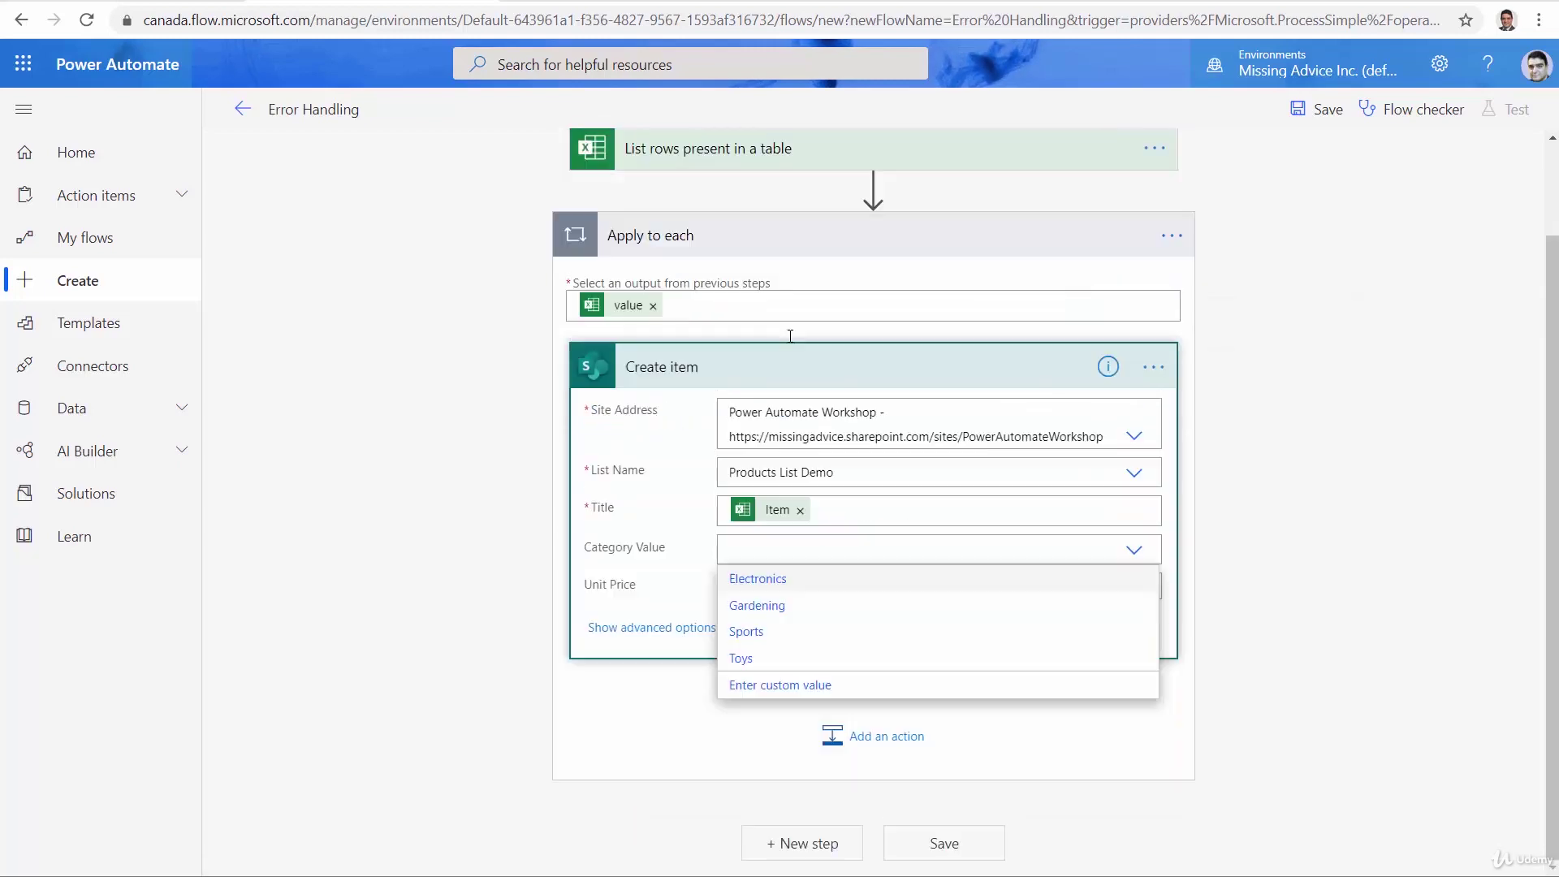
{"action": "left_click", "coordinate": [764, 579]}
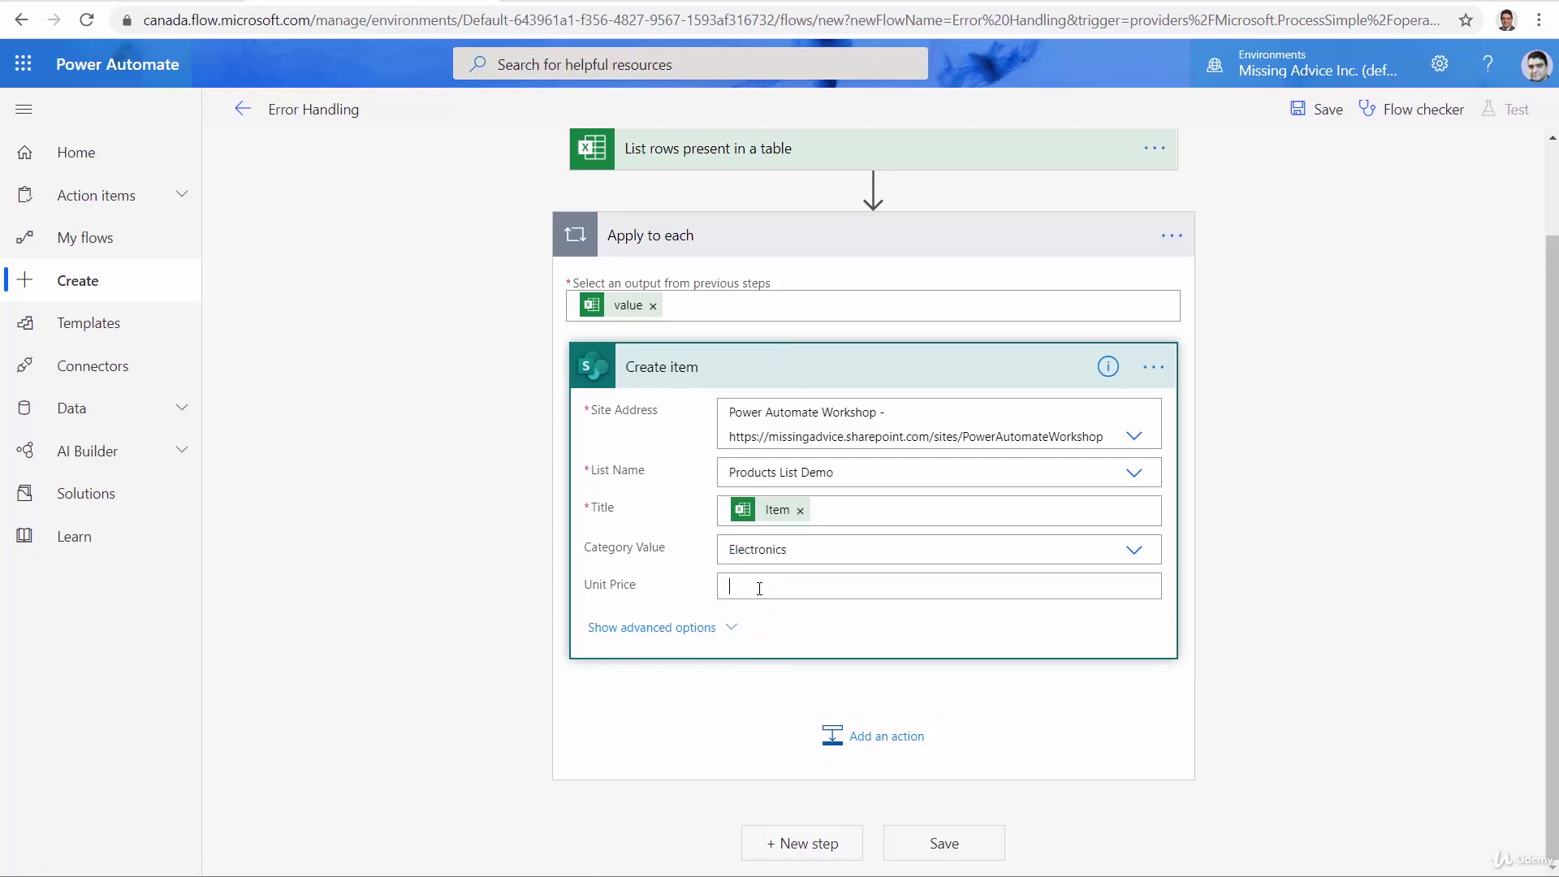
{"action": "left_click", "coordinate": [760, 587]}
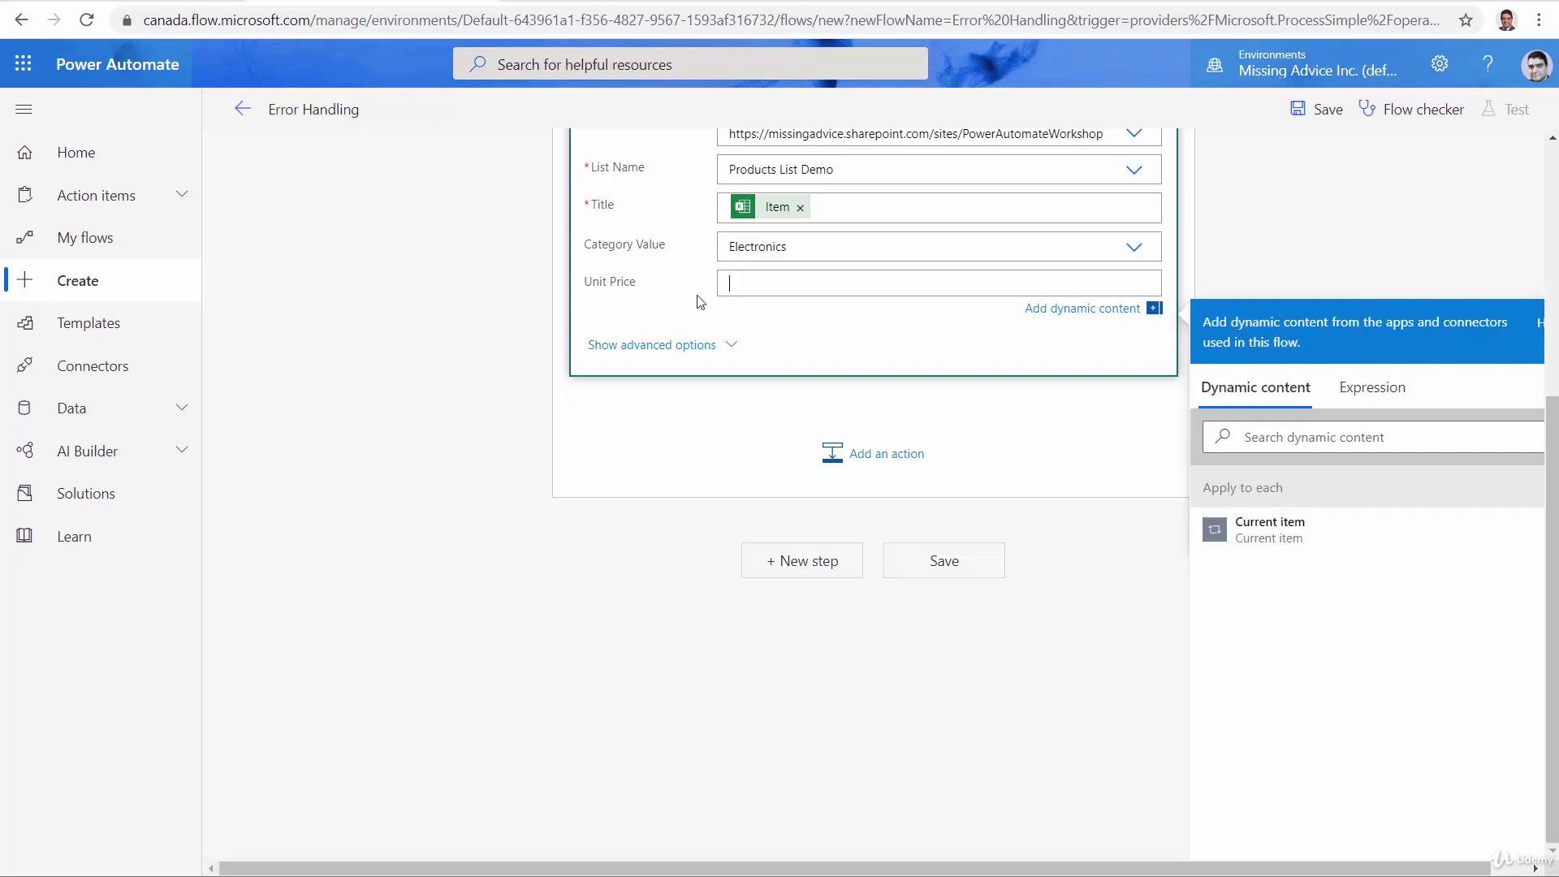
{"action": "left_click", "coordinate": [1362, 440]}
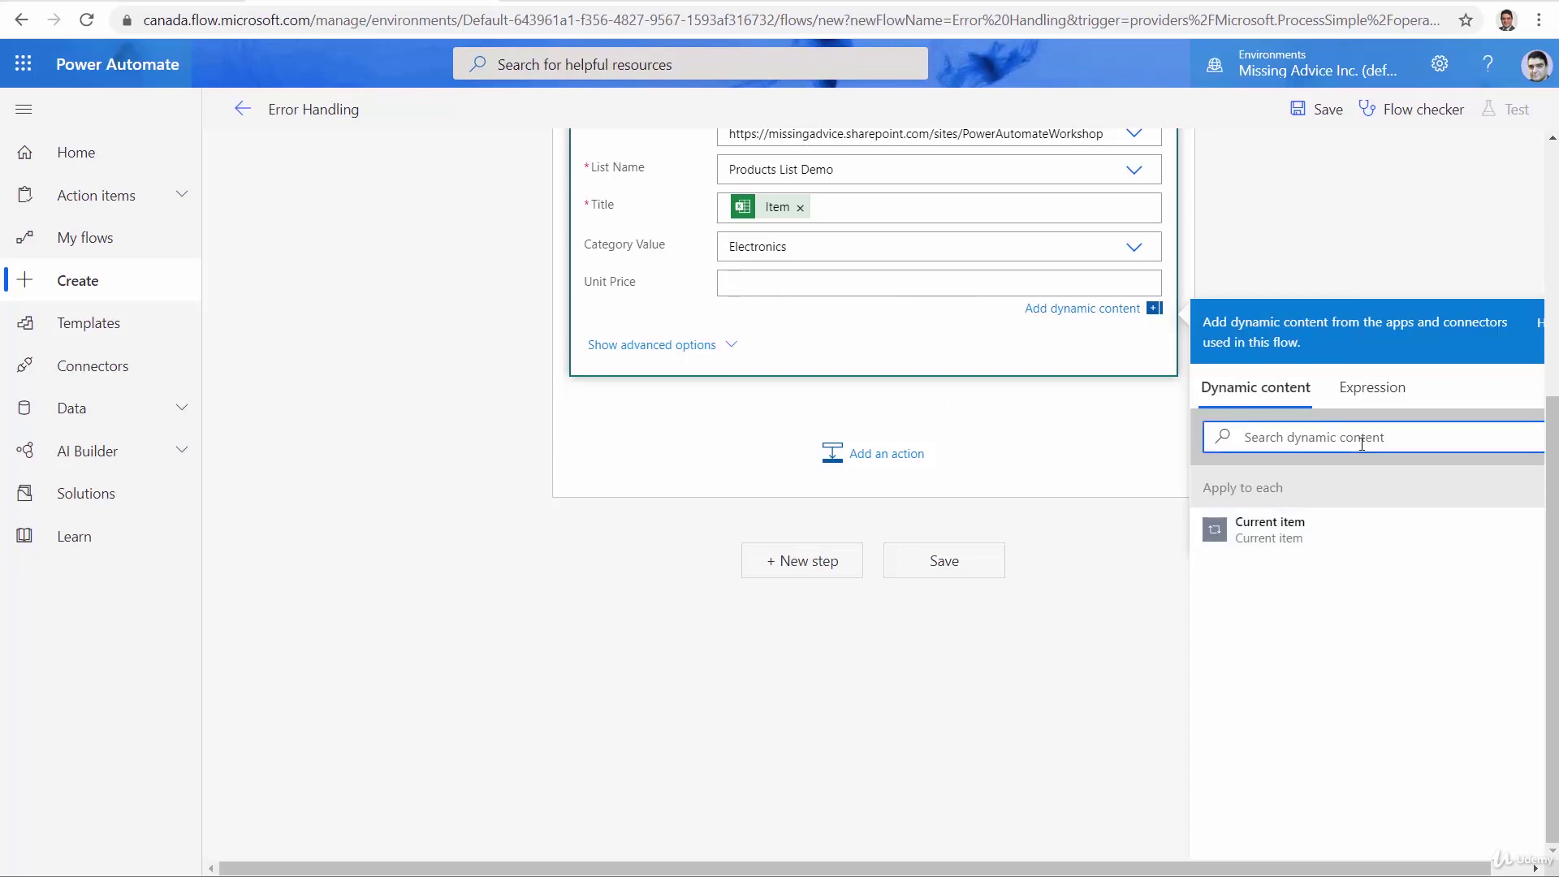
{"action": "type", "text": "Unit"}
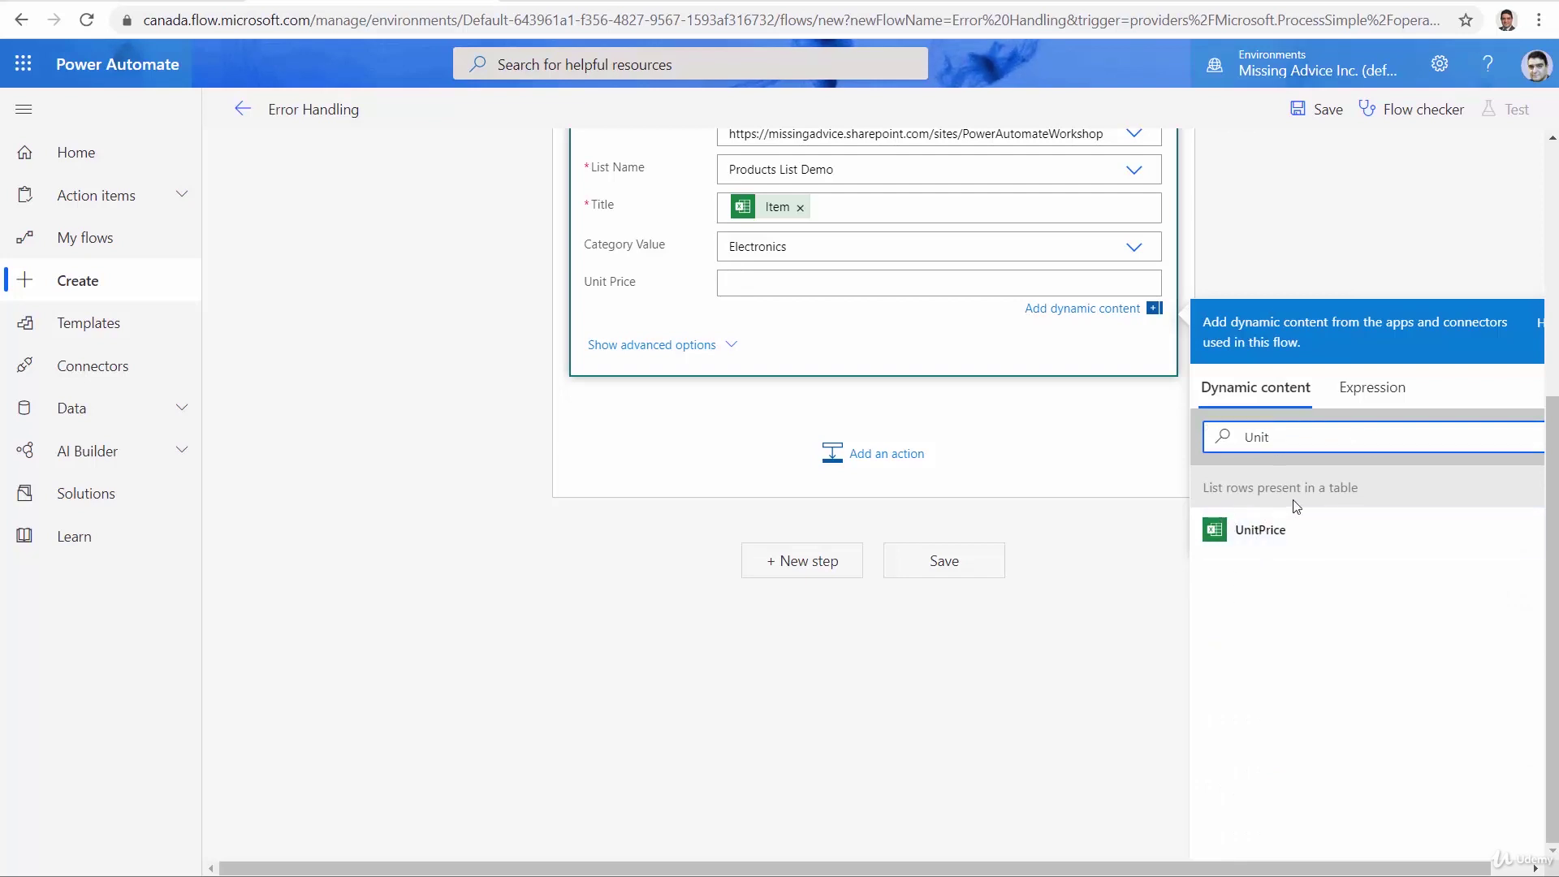
{"action": "left_click", "coordinate": [1277, 540]}
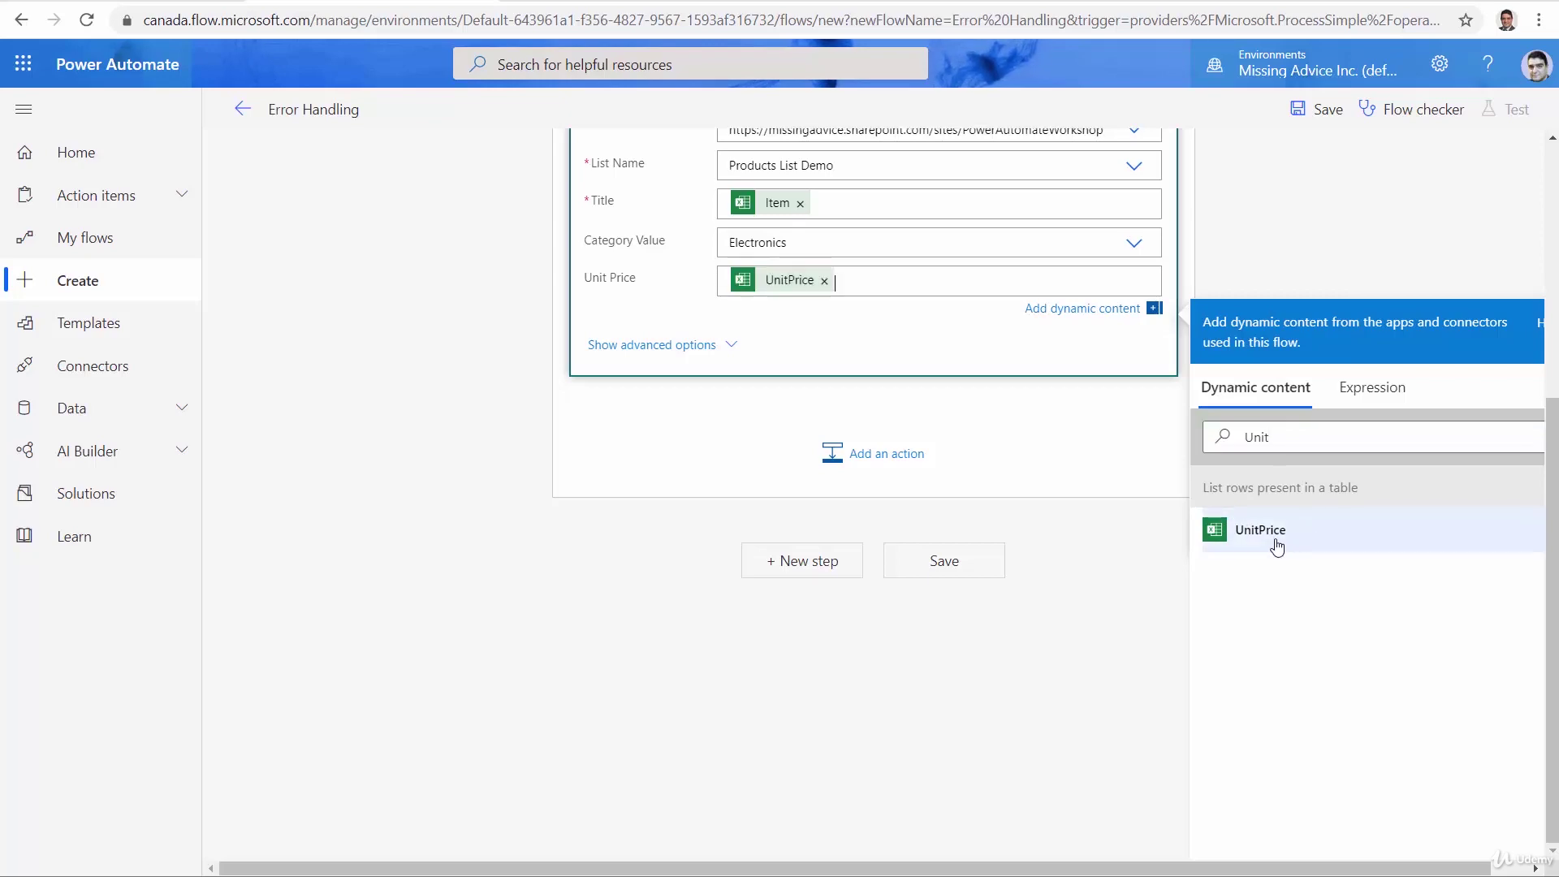
{"action": "scroll", "coordinate": [981, 666], "scroll_direction": "up", "scroll_amount": 2}
{"action": "scroll", "coordinate": [980, 667], "scroll_direction": "up", "scroll_amount": 3}
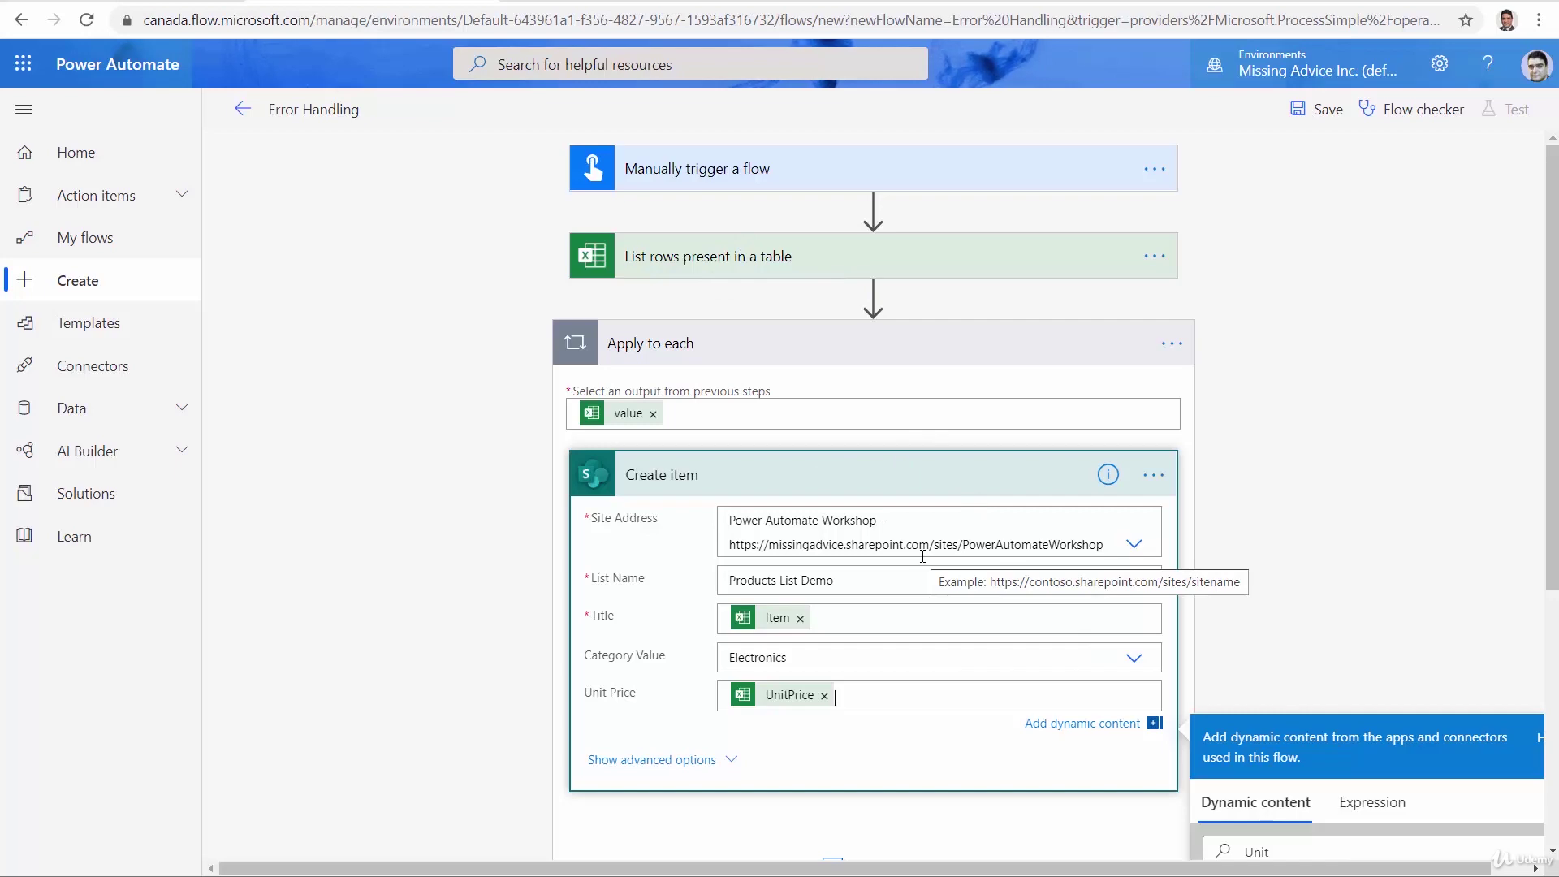
{"action": "scroll", "coordinate": [1012, 597], "scroll_direction": "down", "scroll_amount": 5}
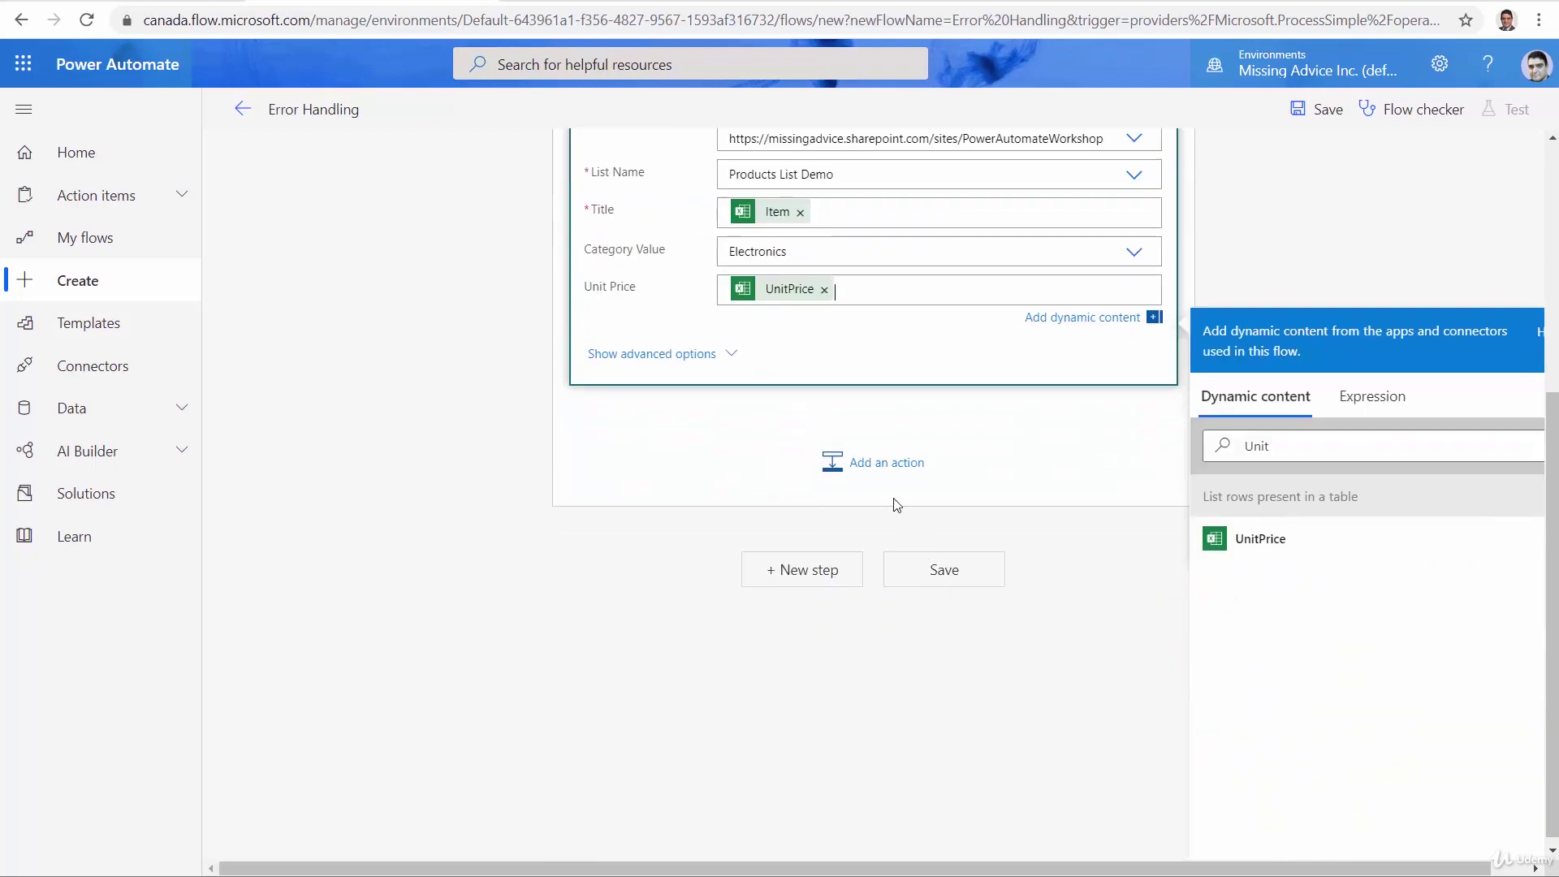
Save the flow and start a manual test, accepting the Excel and SharePoint connections.
{"action": "left_click", "coordinate": [905, 576]}
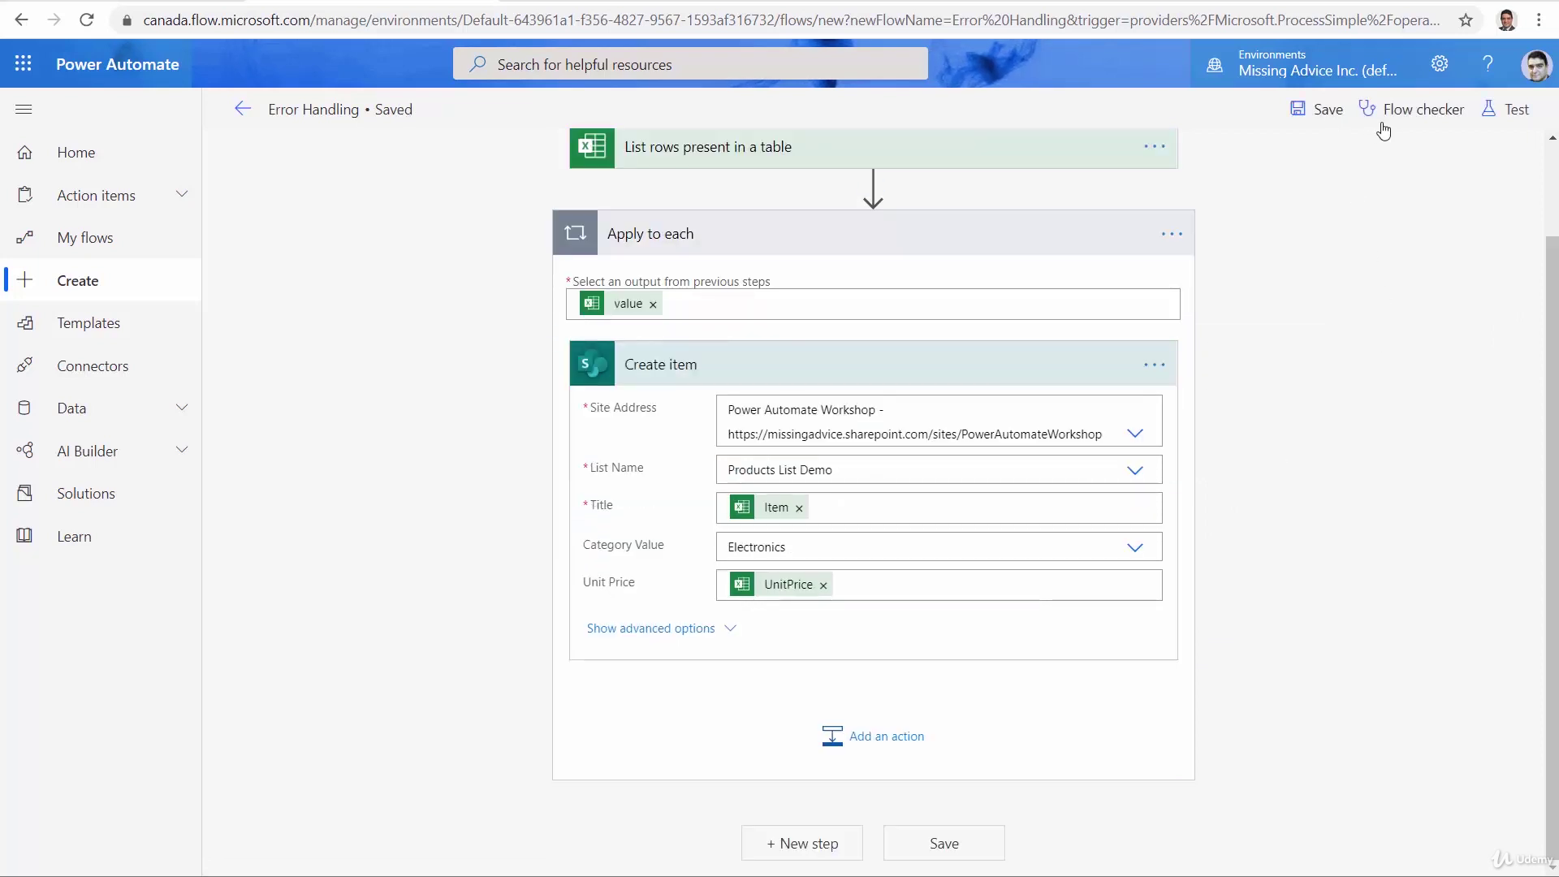
{"action": "left_click", "coordinate": [1526, 116]}
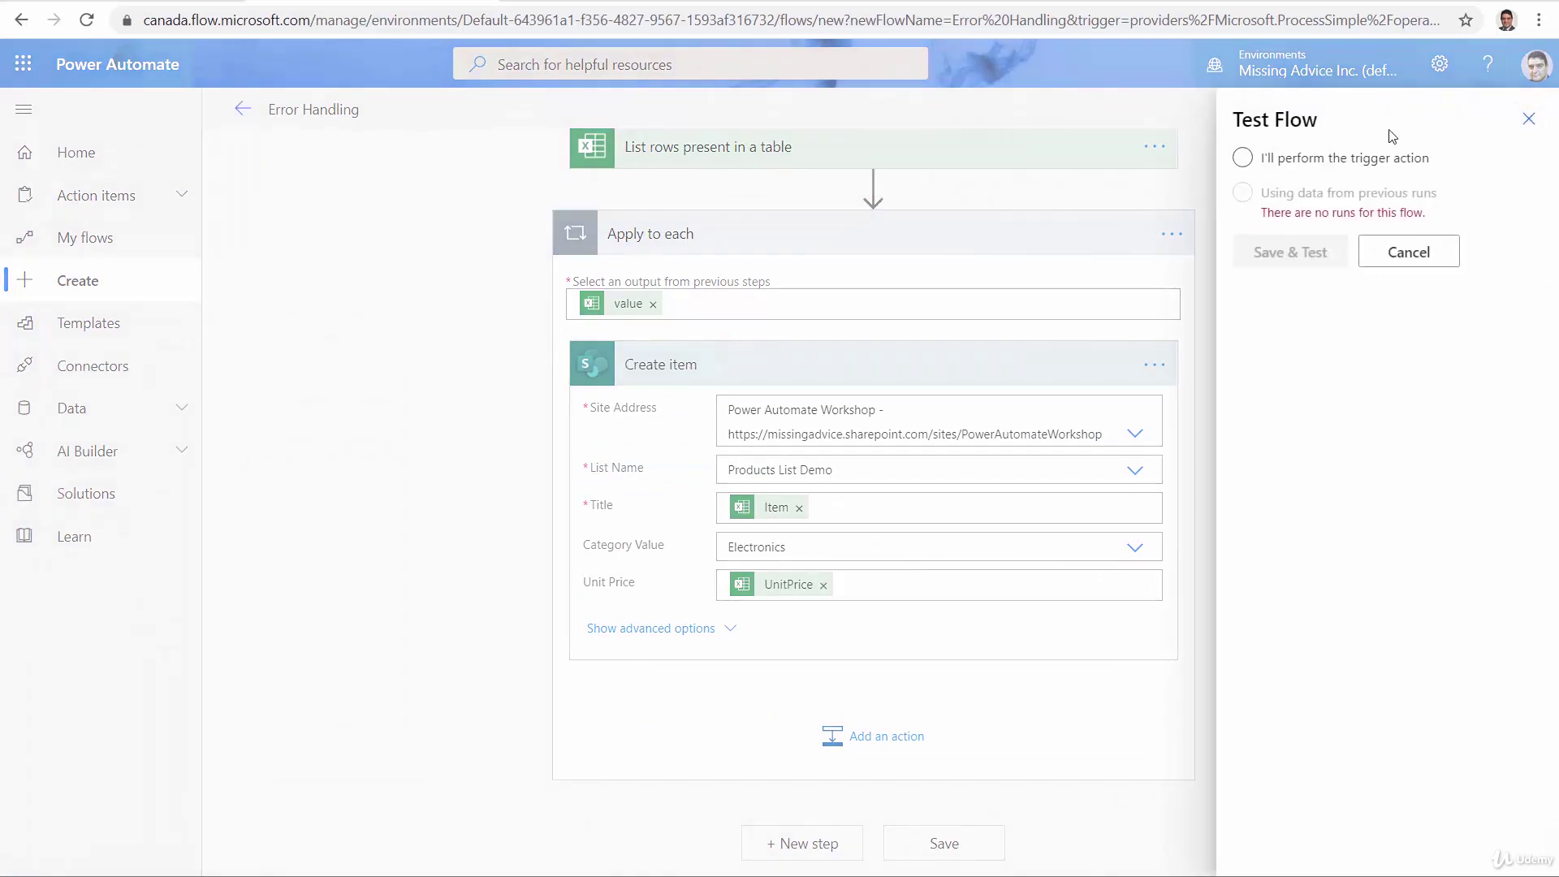
{"action": "left_click", "coordinate": [1280, 161]}
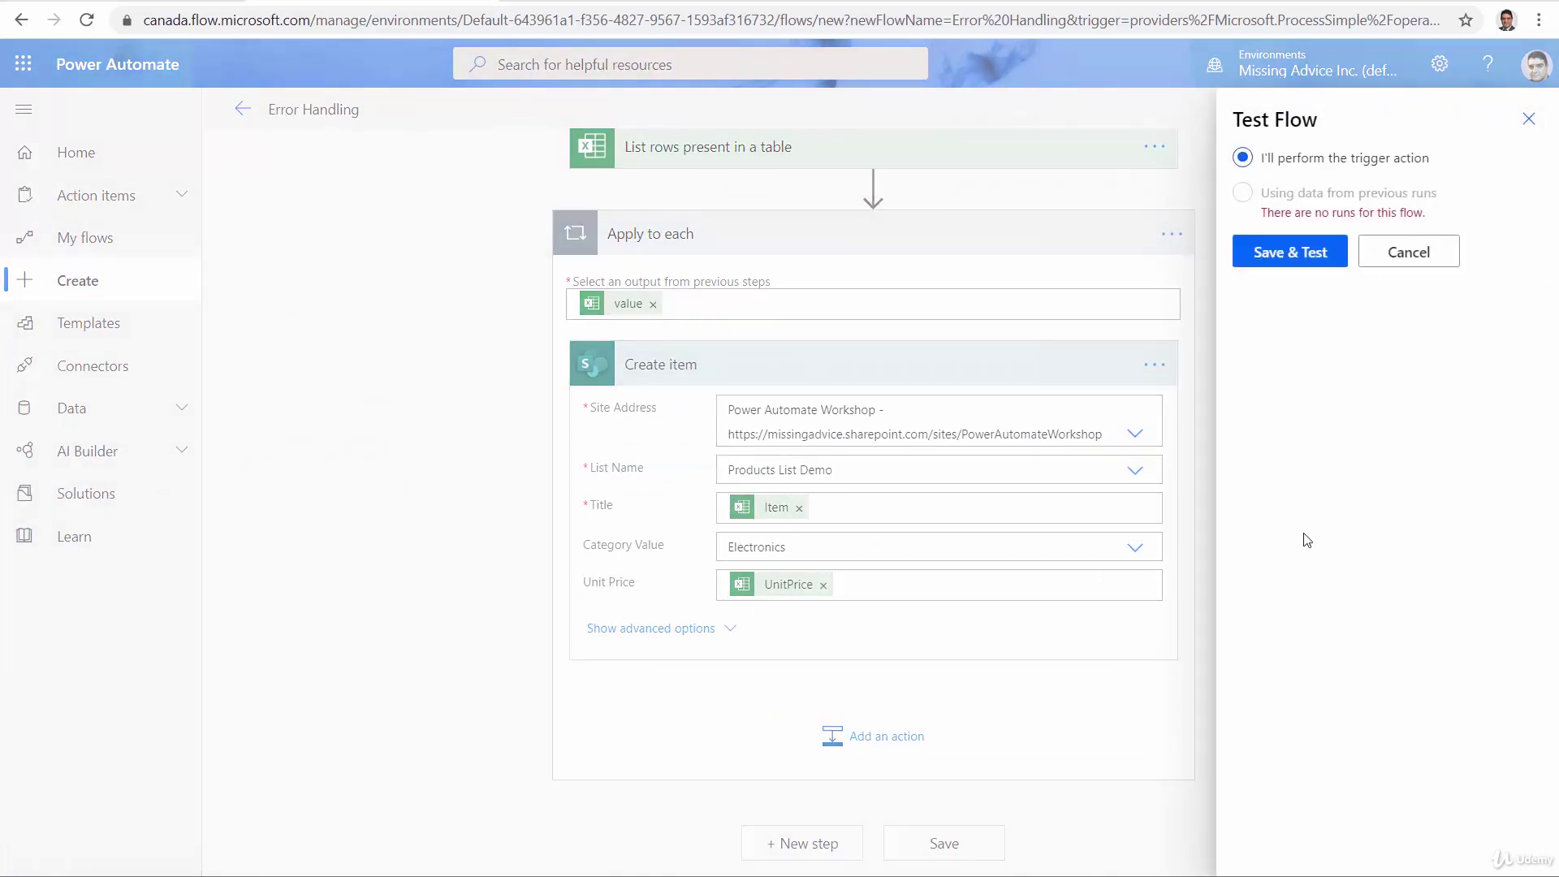
{"action": "left_click", "coordinate": [1289, 252]}
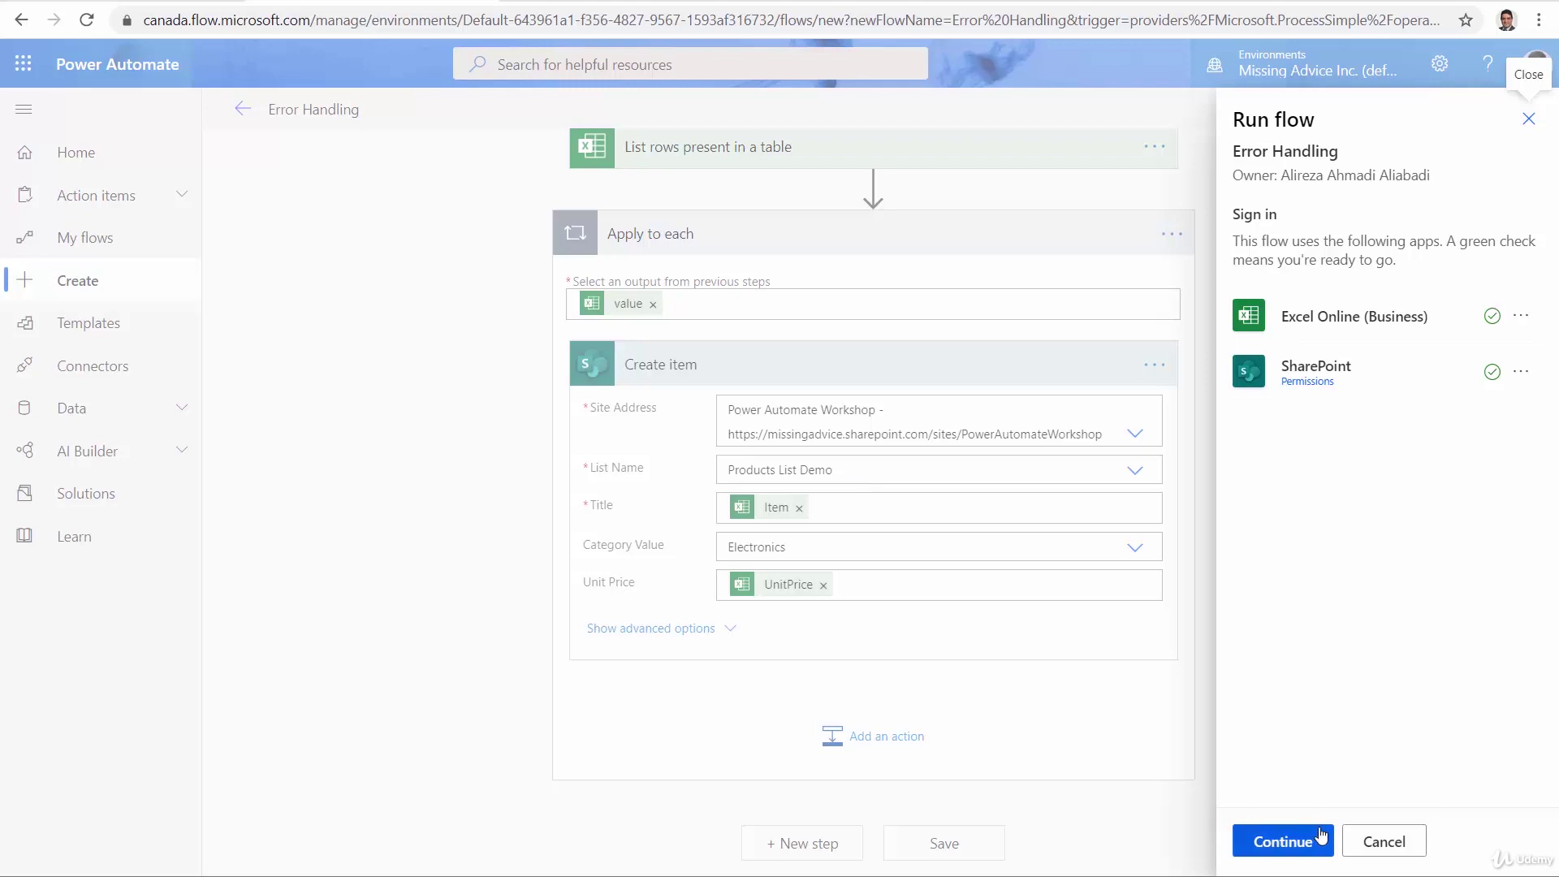
{"action": "left_click", "coordinate": [1281, 845]}
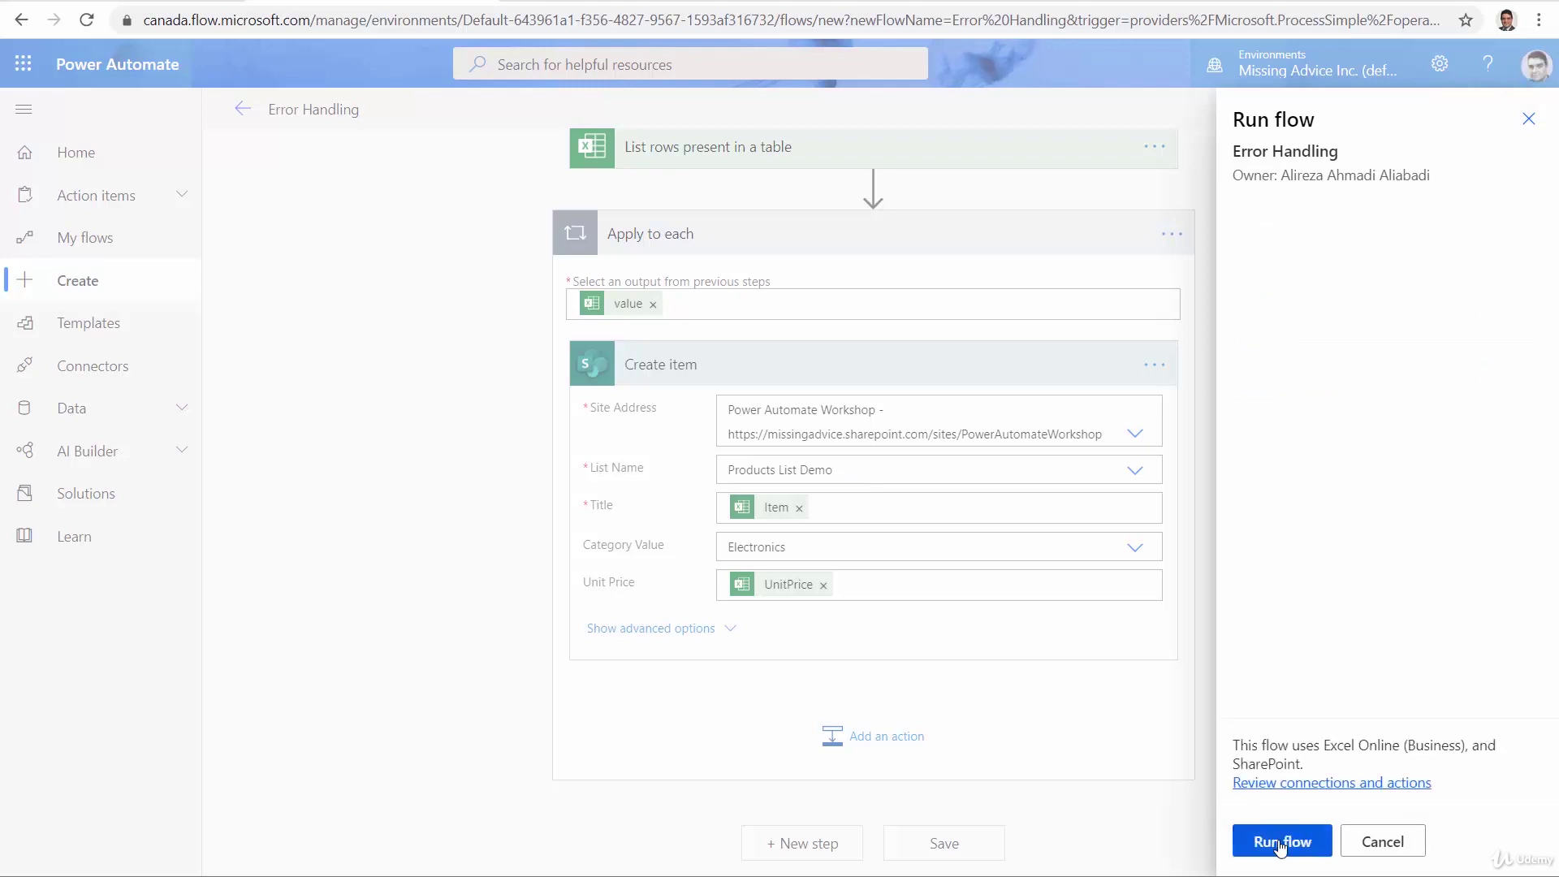
Run the flow and check the five new Electronics items (IDs 8–12) in Products List Demo.
{"action": "left_click", "coordinate": [1281, 845]}
{"action": "left_click", "coordinate": [1273, 841]}
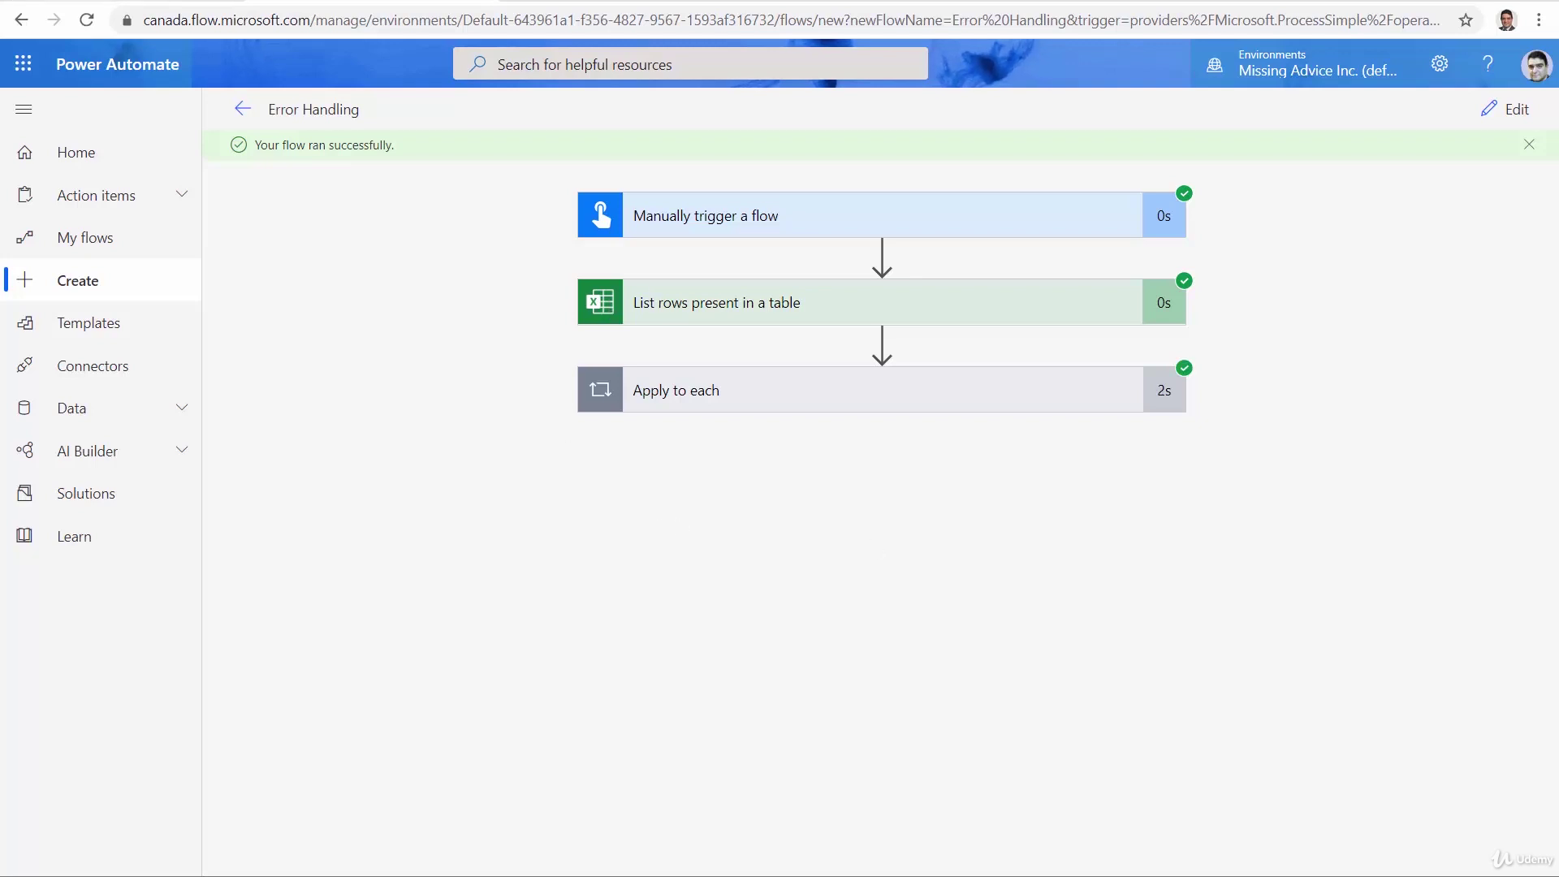
{"action": "key", "text": "ctrl+Tab"}
{"action": "scroll", "coordinate": [1196, 585], "scroll_direction": "down", "scroll_amount": 2}
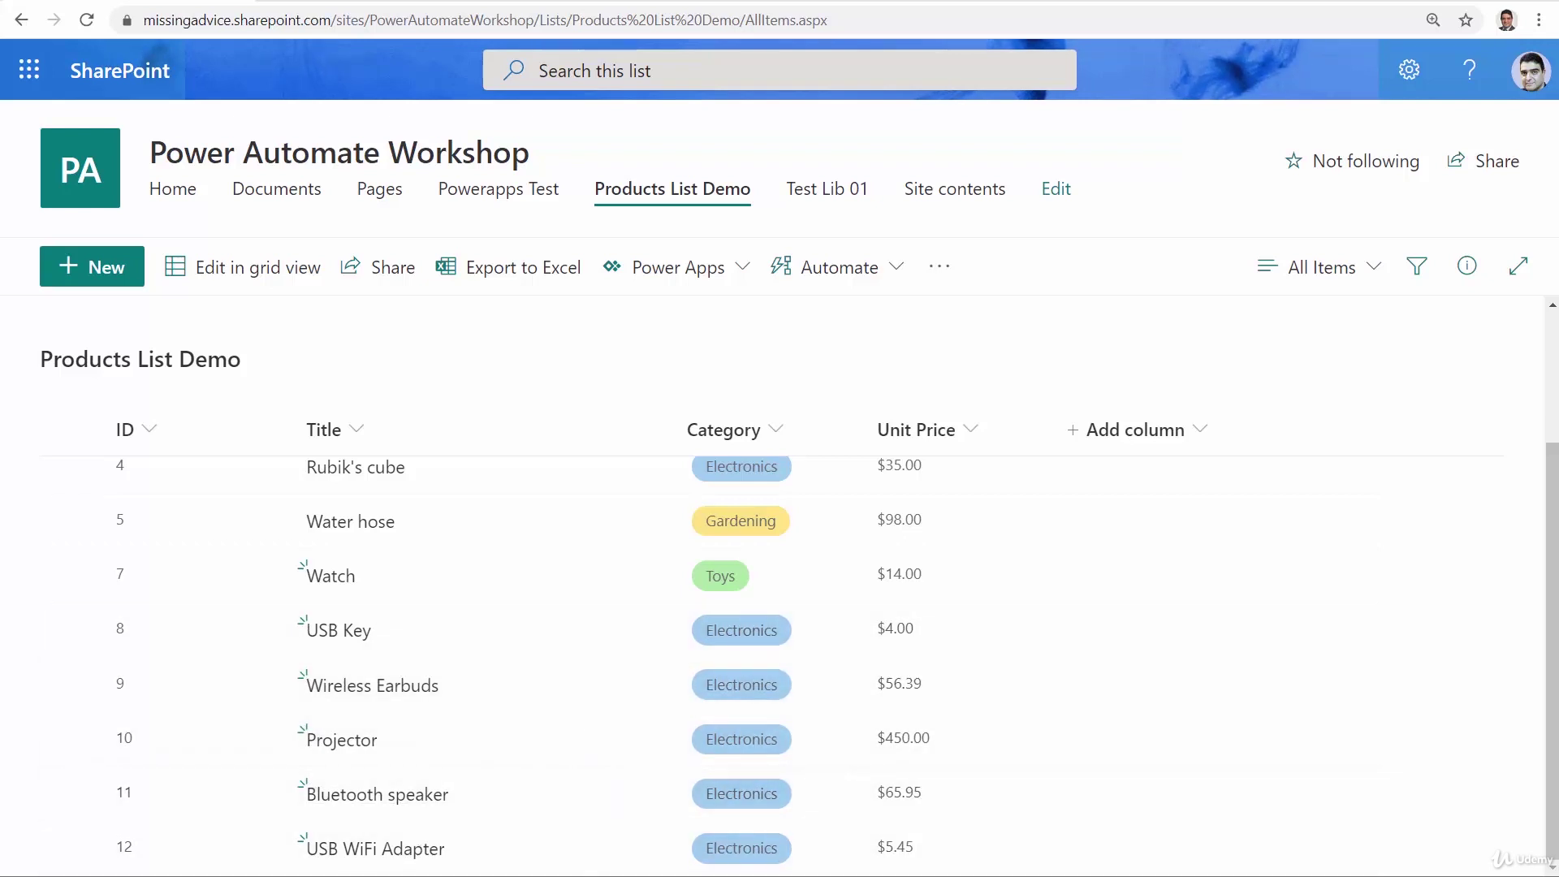
Place the PrdList.xlsx workbook beside the SharePoint Products List Demo to compare them.
{"action": "key", "text": "alt+Tab"}
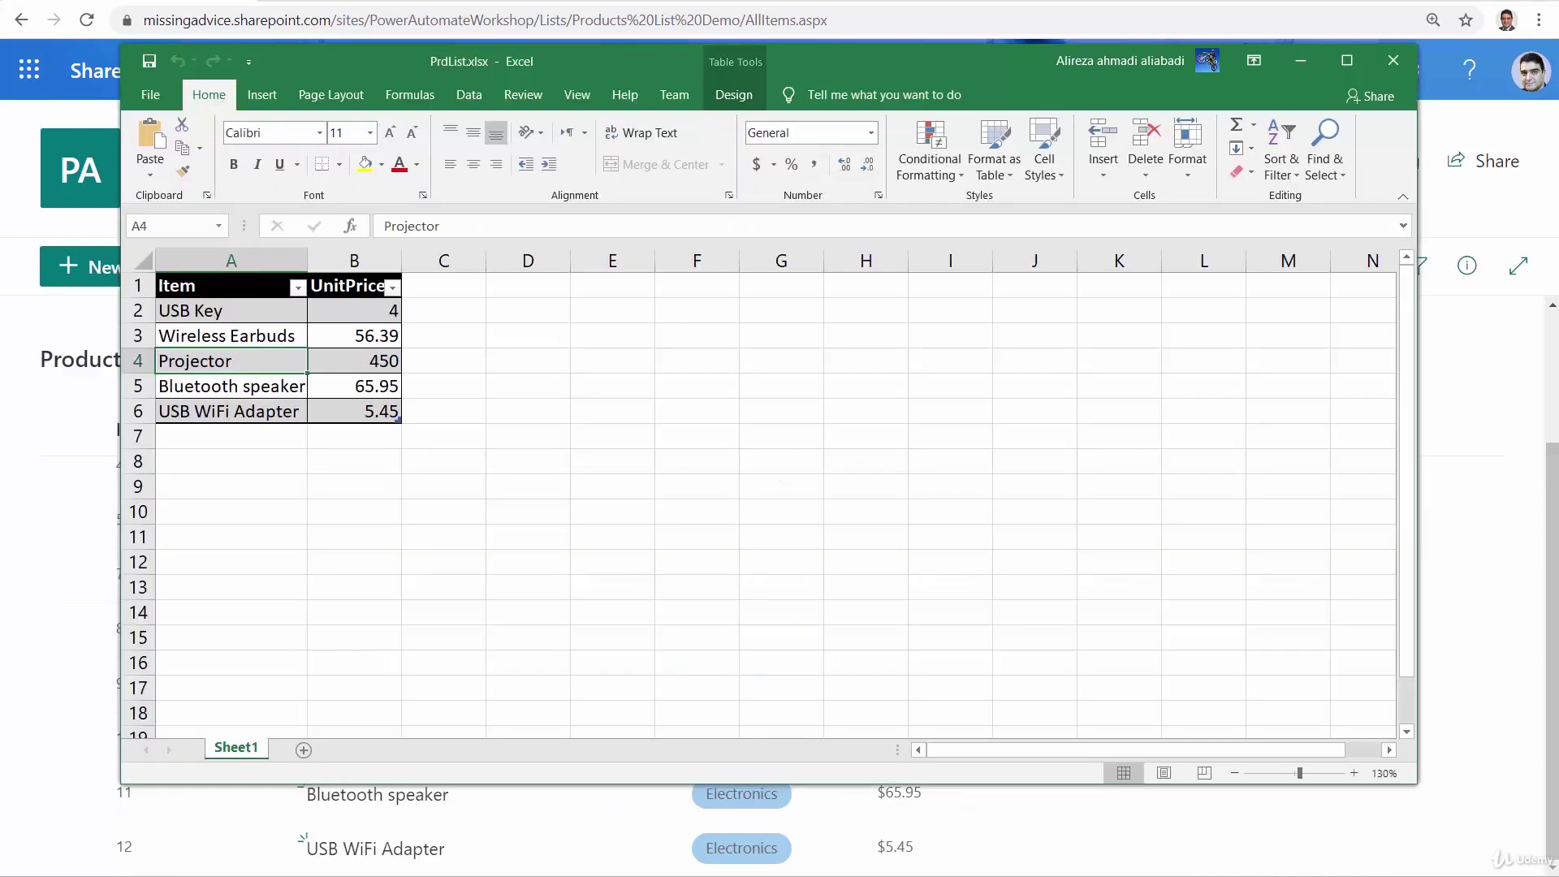
{"action": "left_click_drag", "start_coordinate": [910, 51], "coordinate": [1385, 95]}
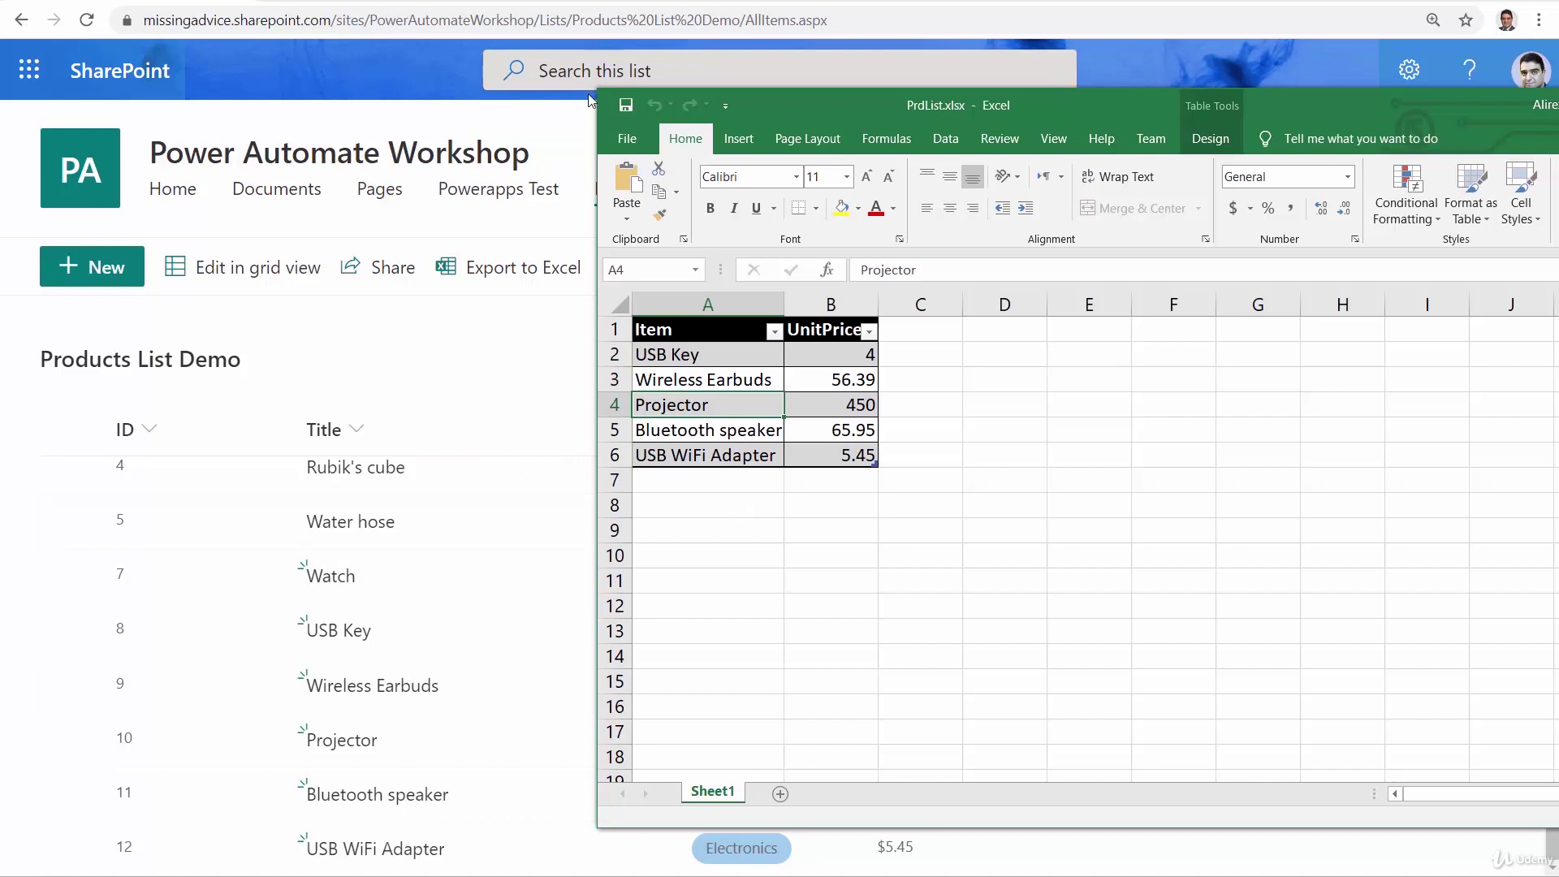
{"action": "left_click", "coordinate": [605, 47]}
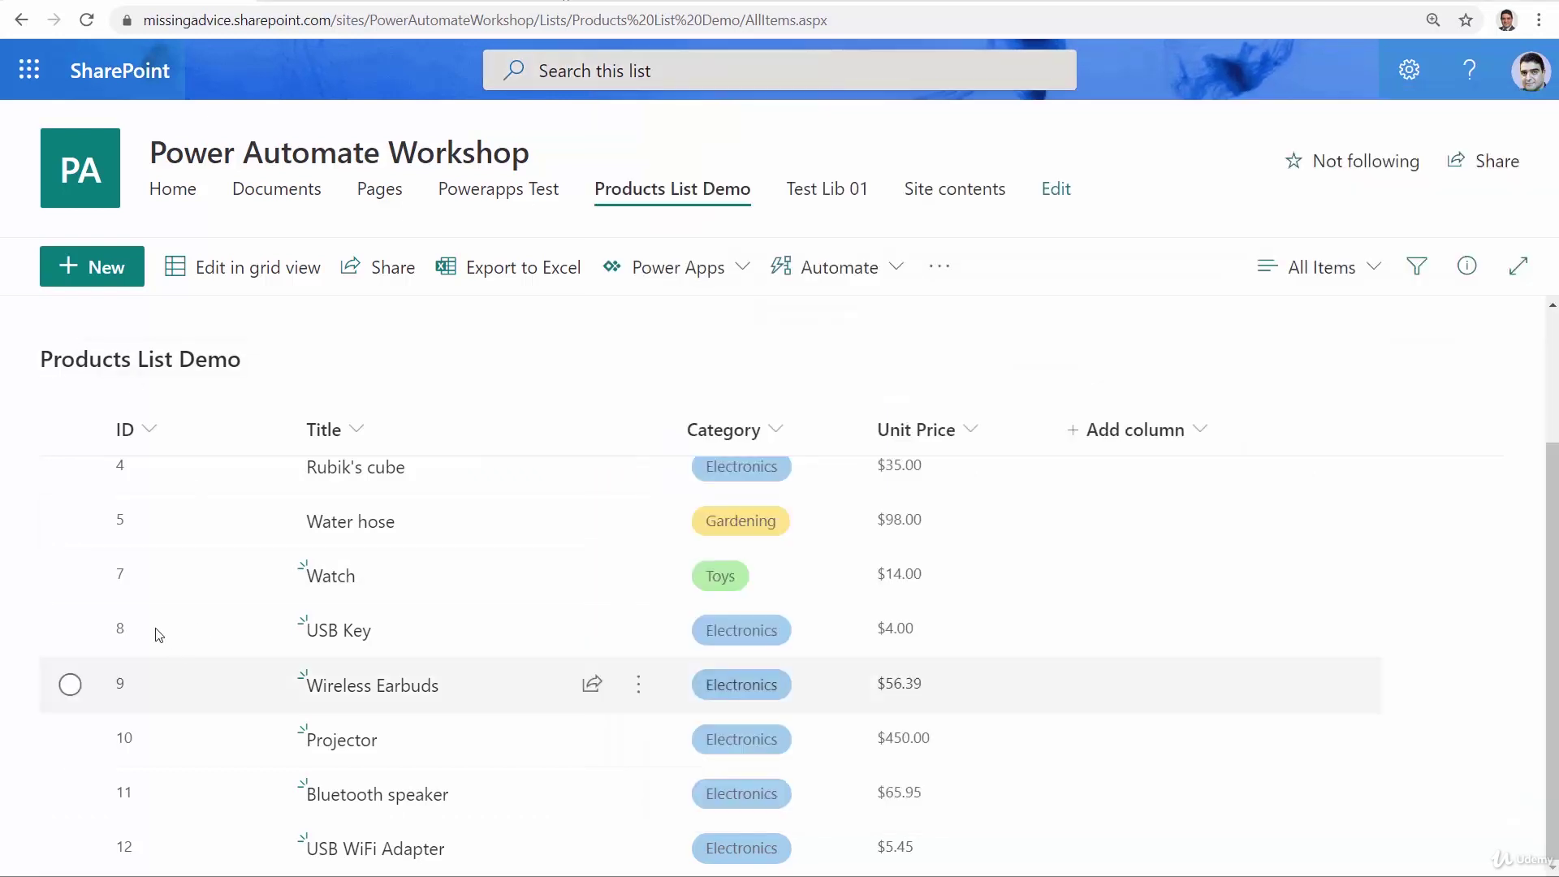
Delete Watch, USB Key, Wireless Earbuds, Projector, Bluetooth speaker and USB WiFi Adapter to the recycle bin.
{"action": "left_click", "coordinate": [70, 576]}
{"action": "left_click", "coordinate": [70, 630]}
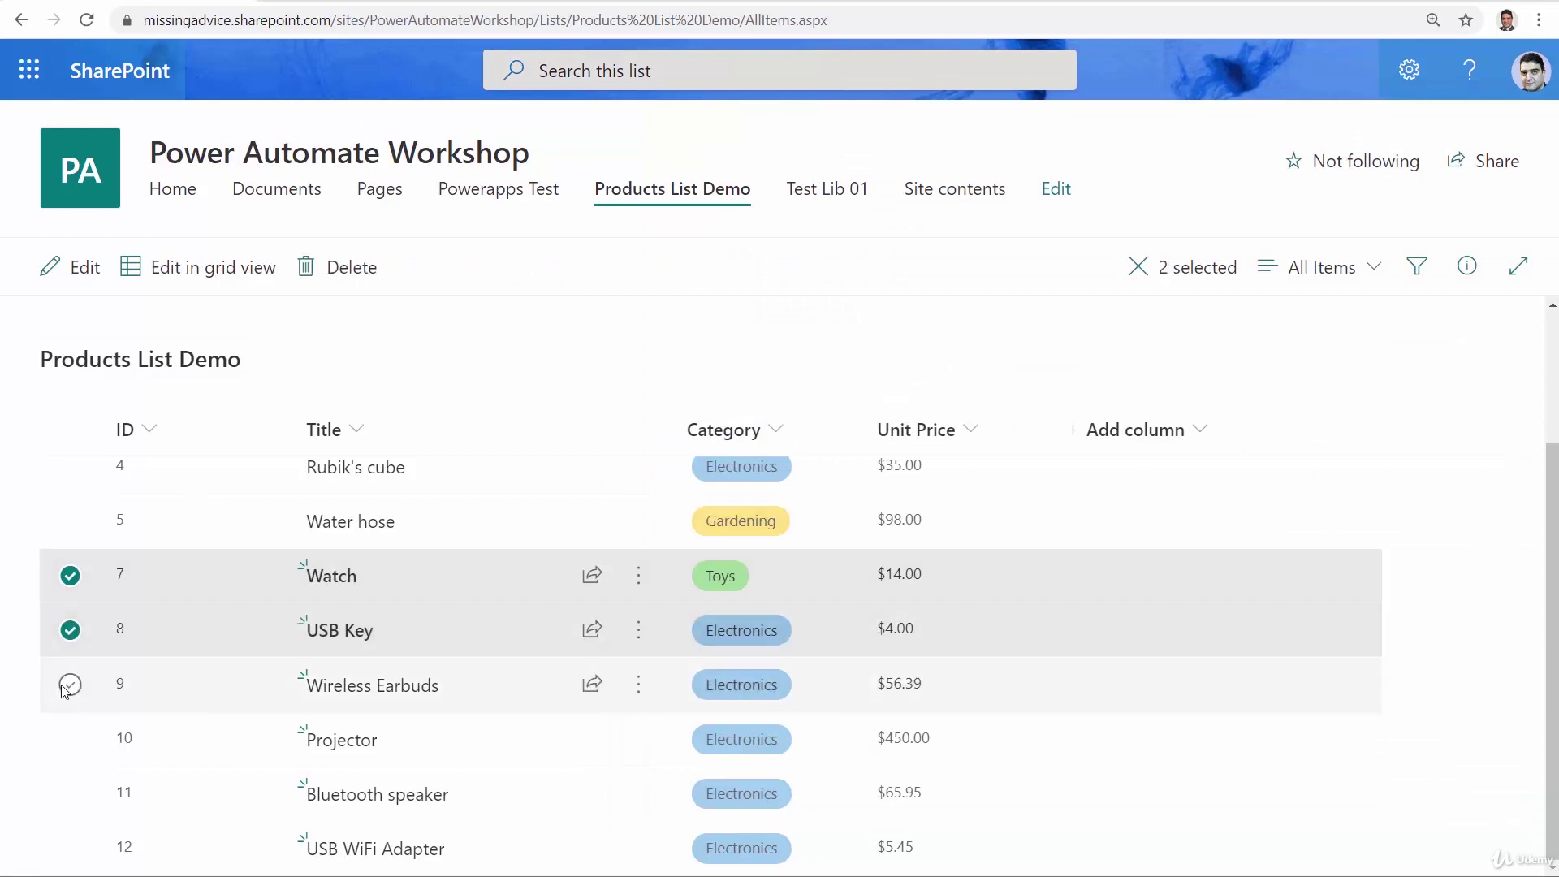
{"action": "left_click", "coordinate": [70, 685]}
{"action": "left_click", "coordinate": [70, 739]}
{"action": "left_click", "coordinate": [70, 796]}
{"action": "left_click", "coordinate": [70, 847]}
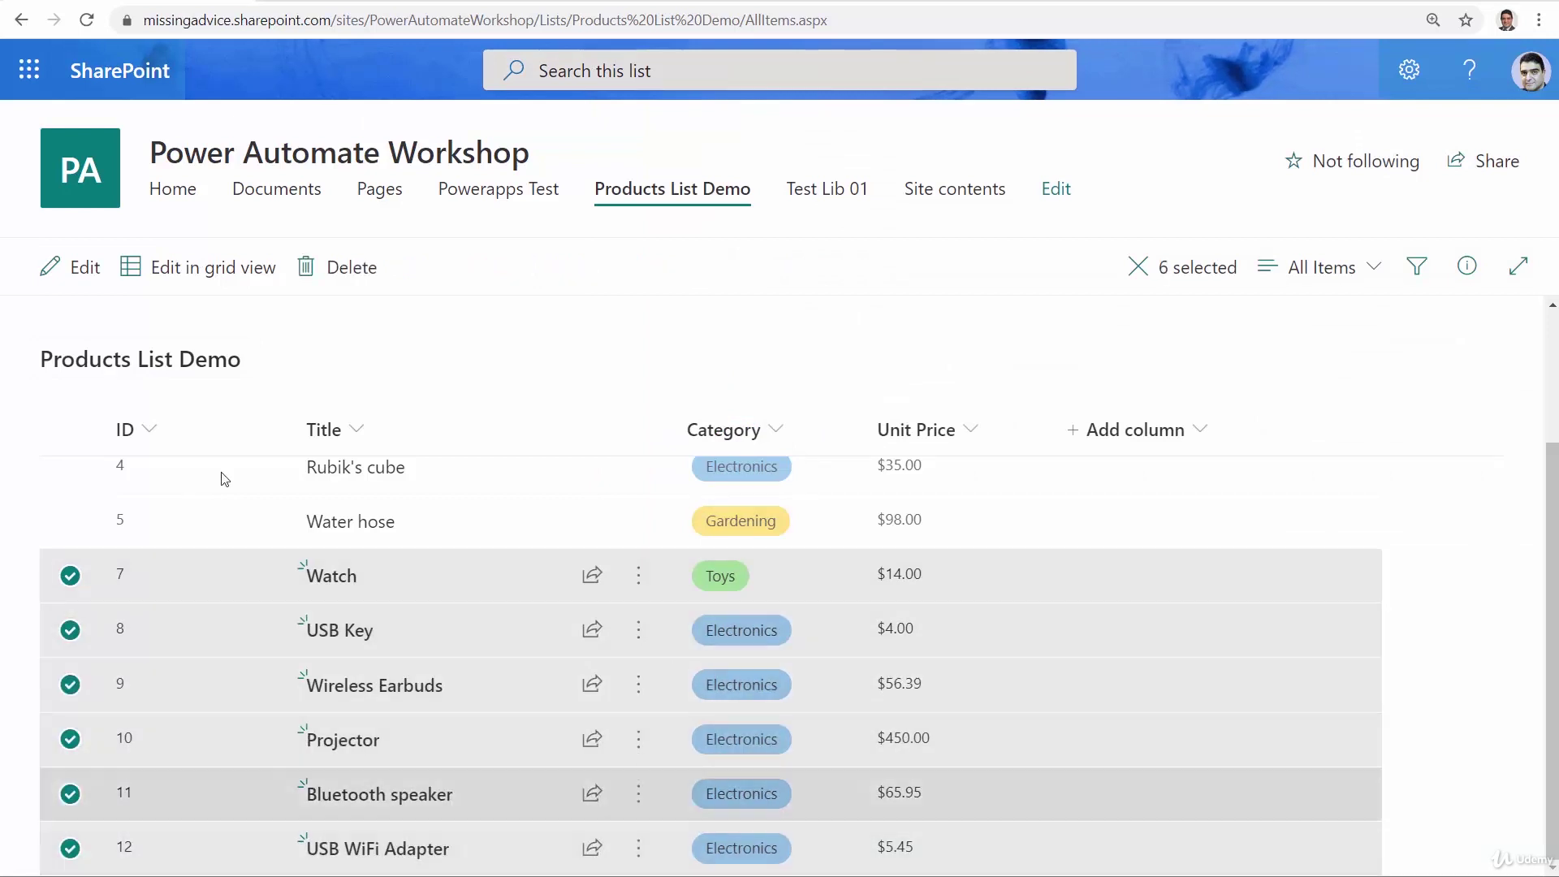
{"action": "left_click", "coordinate": [337, 272]}
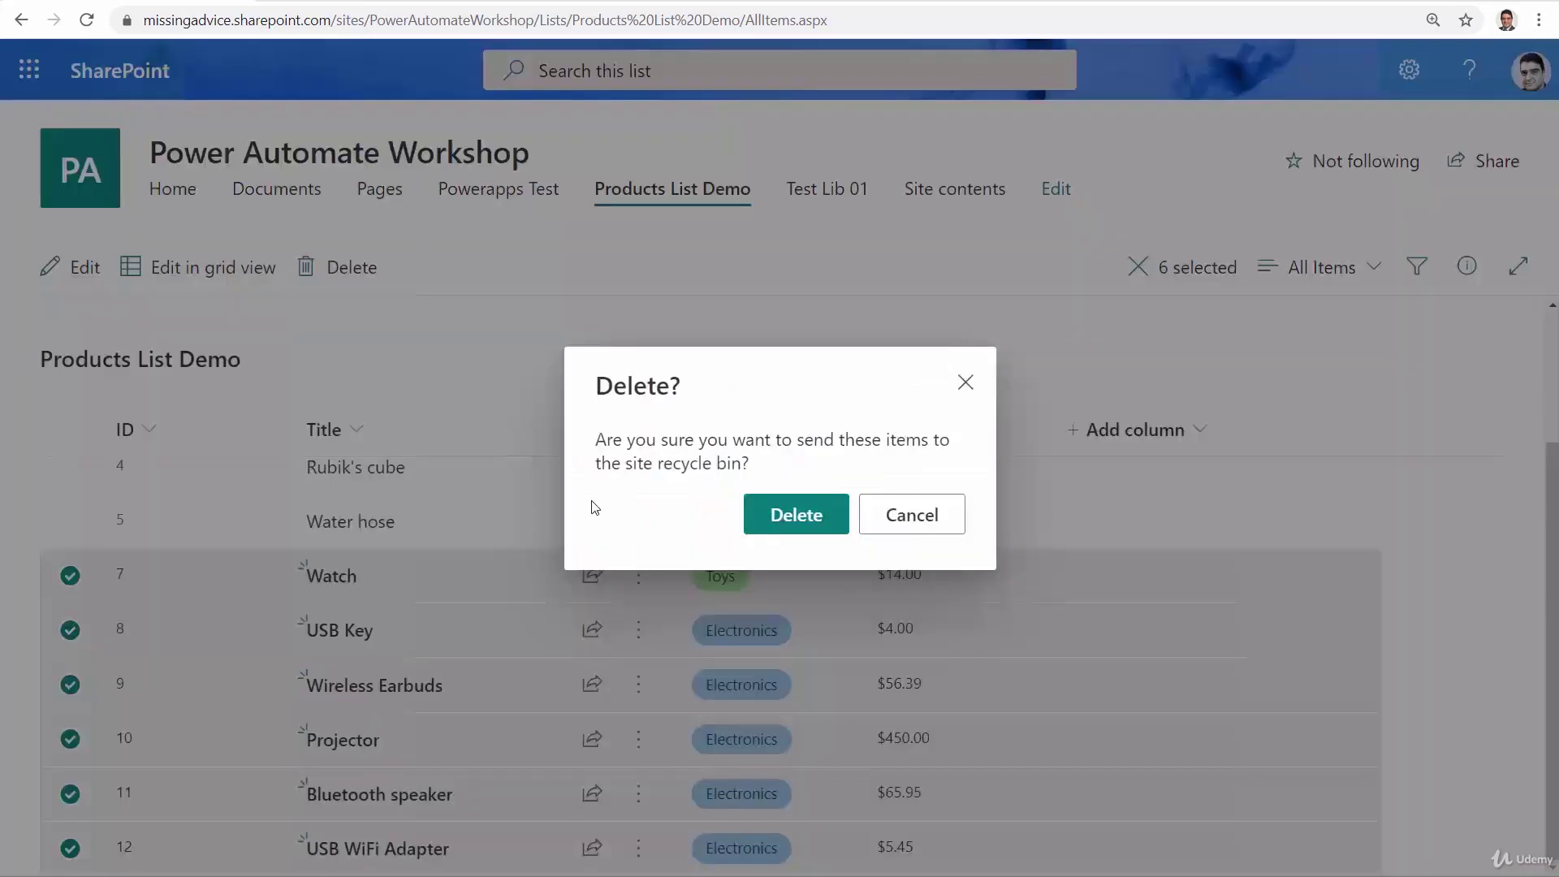
{"action": "left_click", "coordinate": [796, 518]}
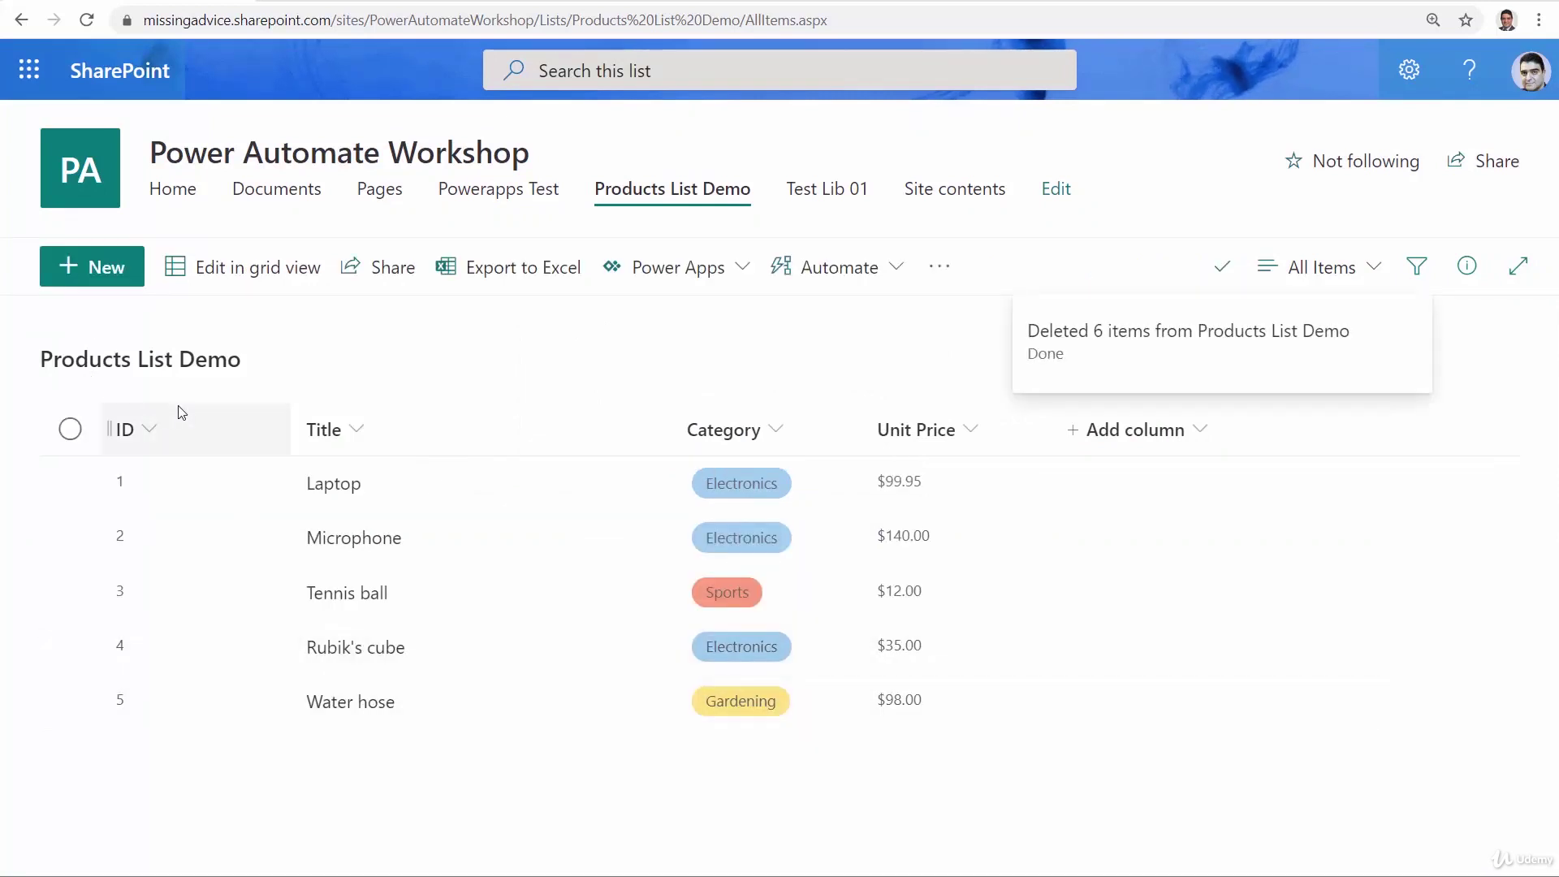
Change the Projector's UnitPrice in PrdList.xlsx cell B4 to NA, then return to Products List Demo.
{"action": "left_click", "coordinate": [310, 193]}
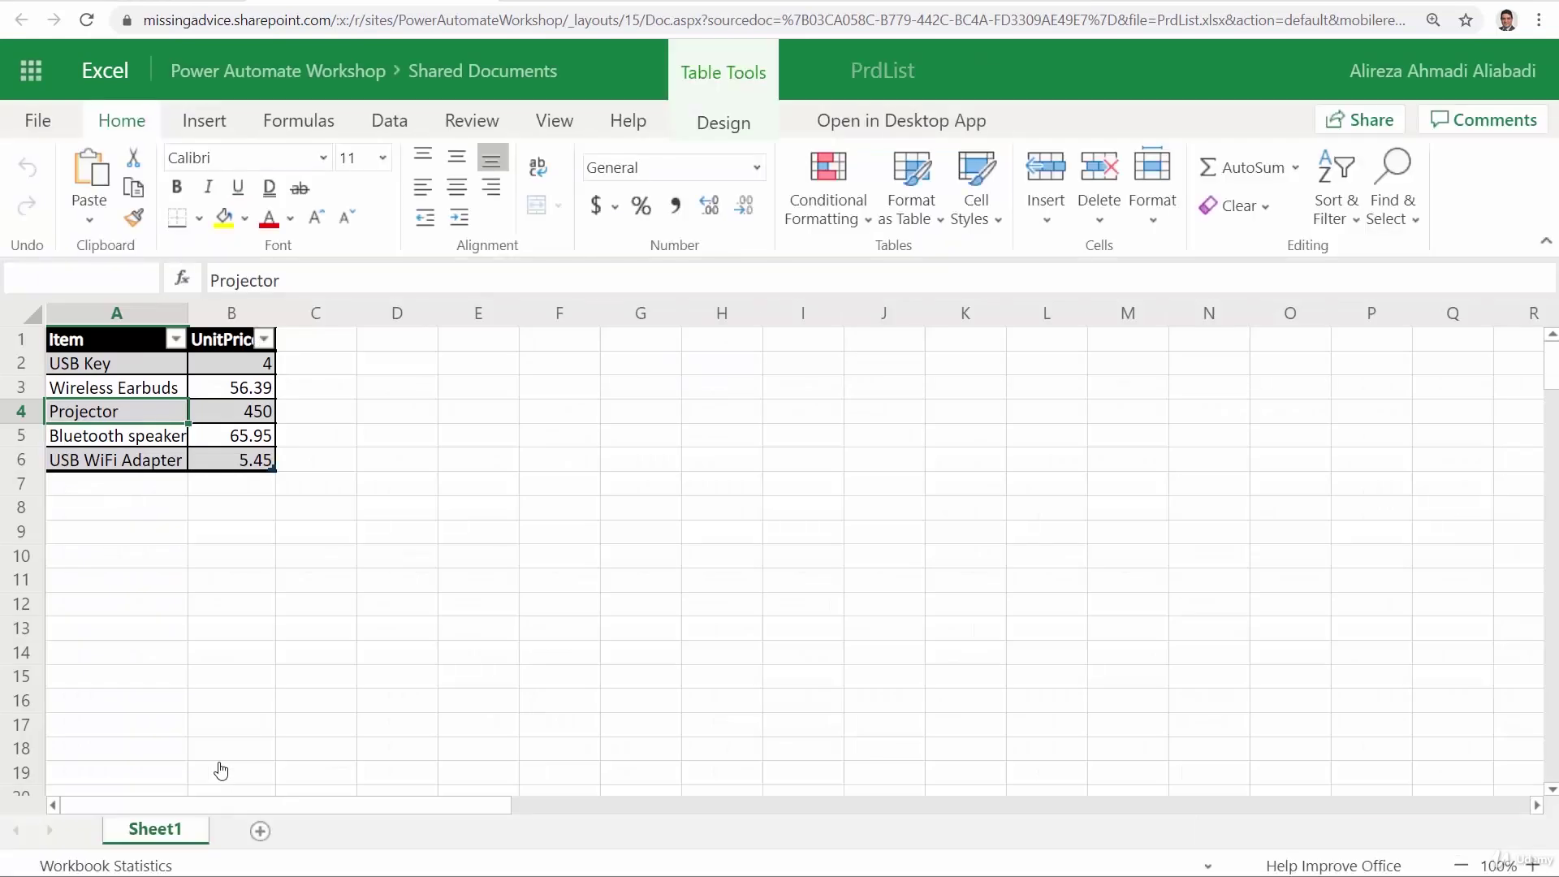
{"action": "left_click", "coordinate": [244, 418]}
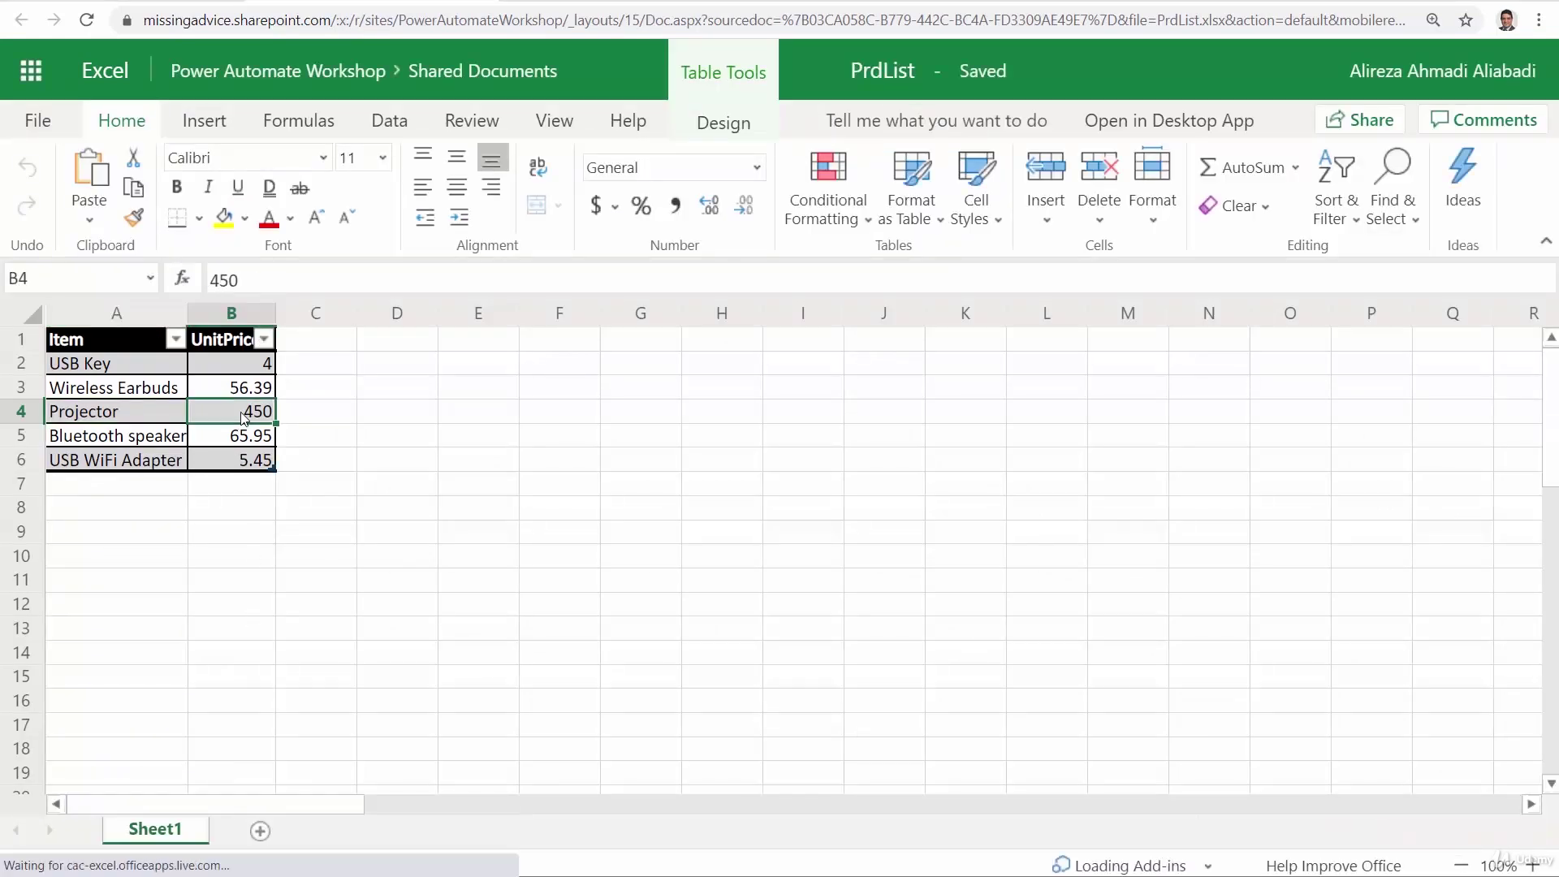
{"action": "type", "text": "NA"}
{"action": "key", "text": "Return"}
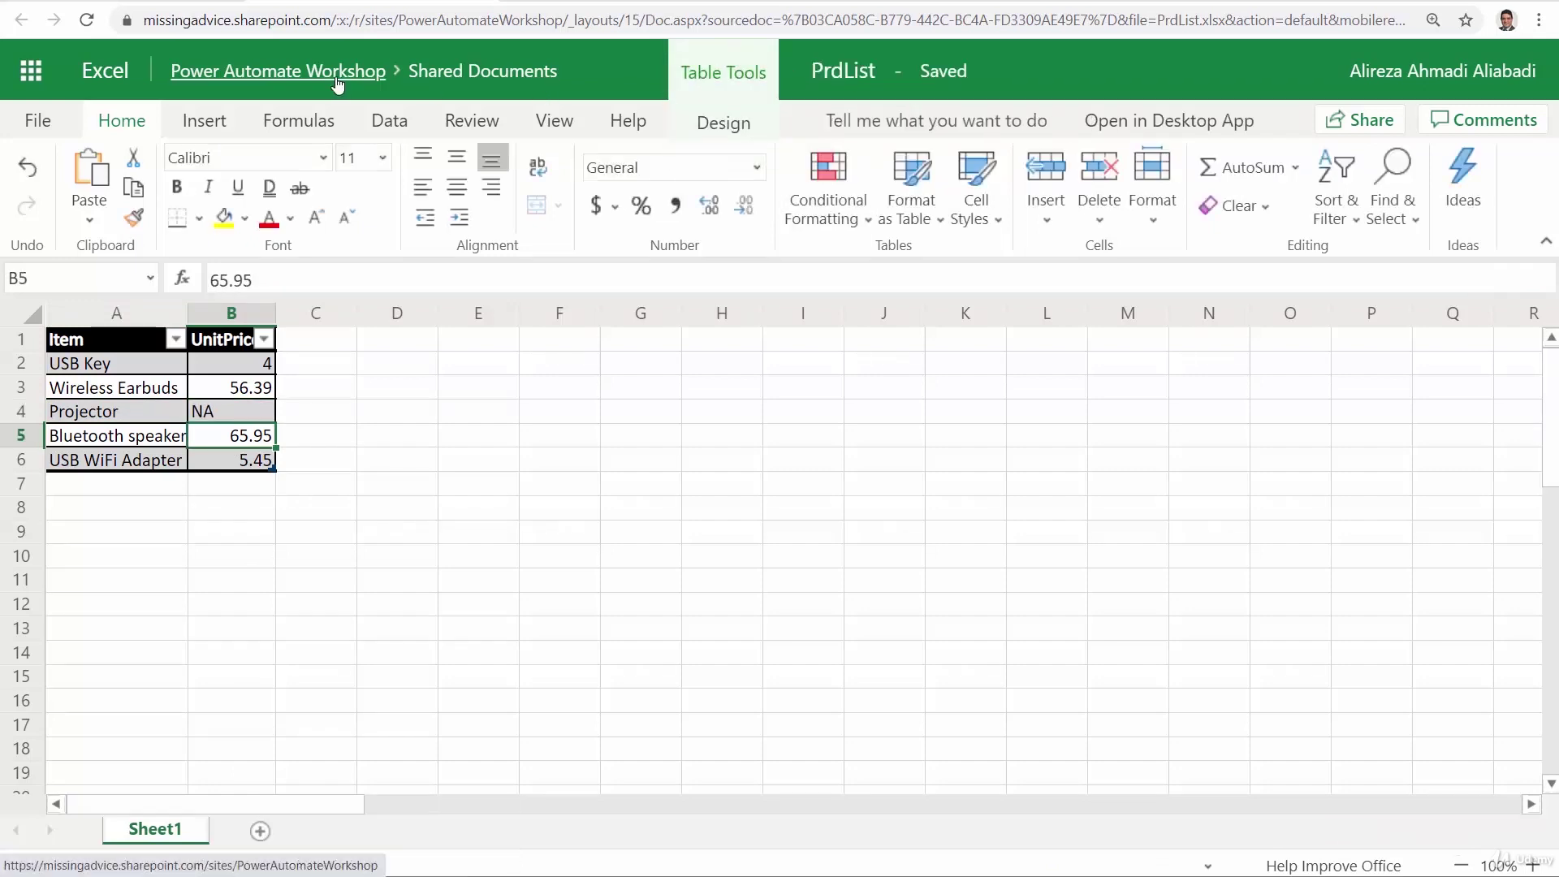
{"action": "left_click", "coordinate": [422, 73]}
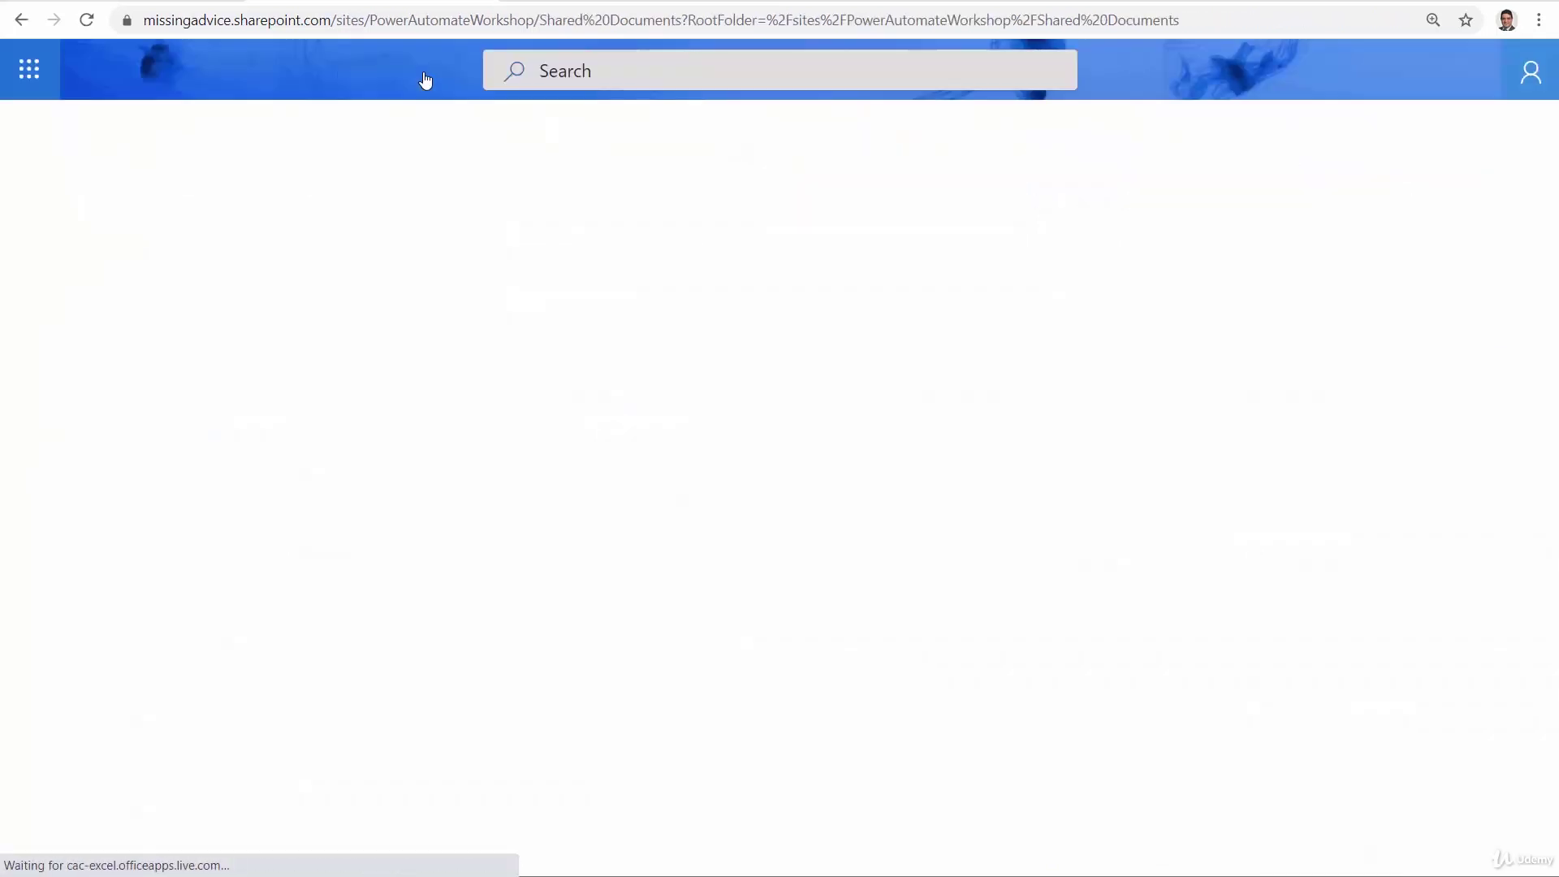
{"action": "left_click", "coordinate": [646, 190]}
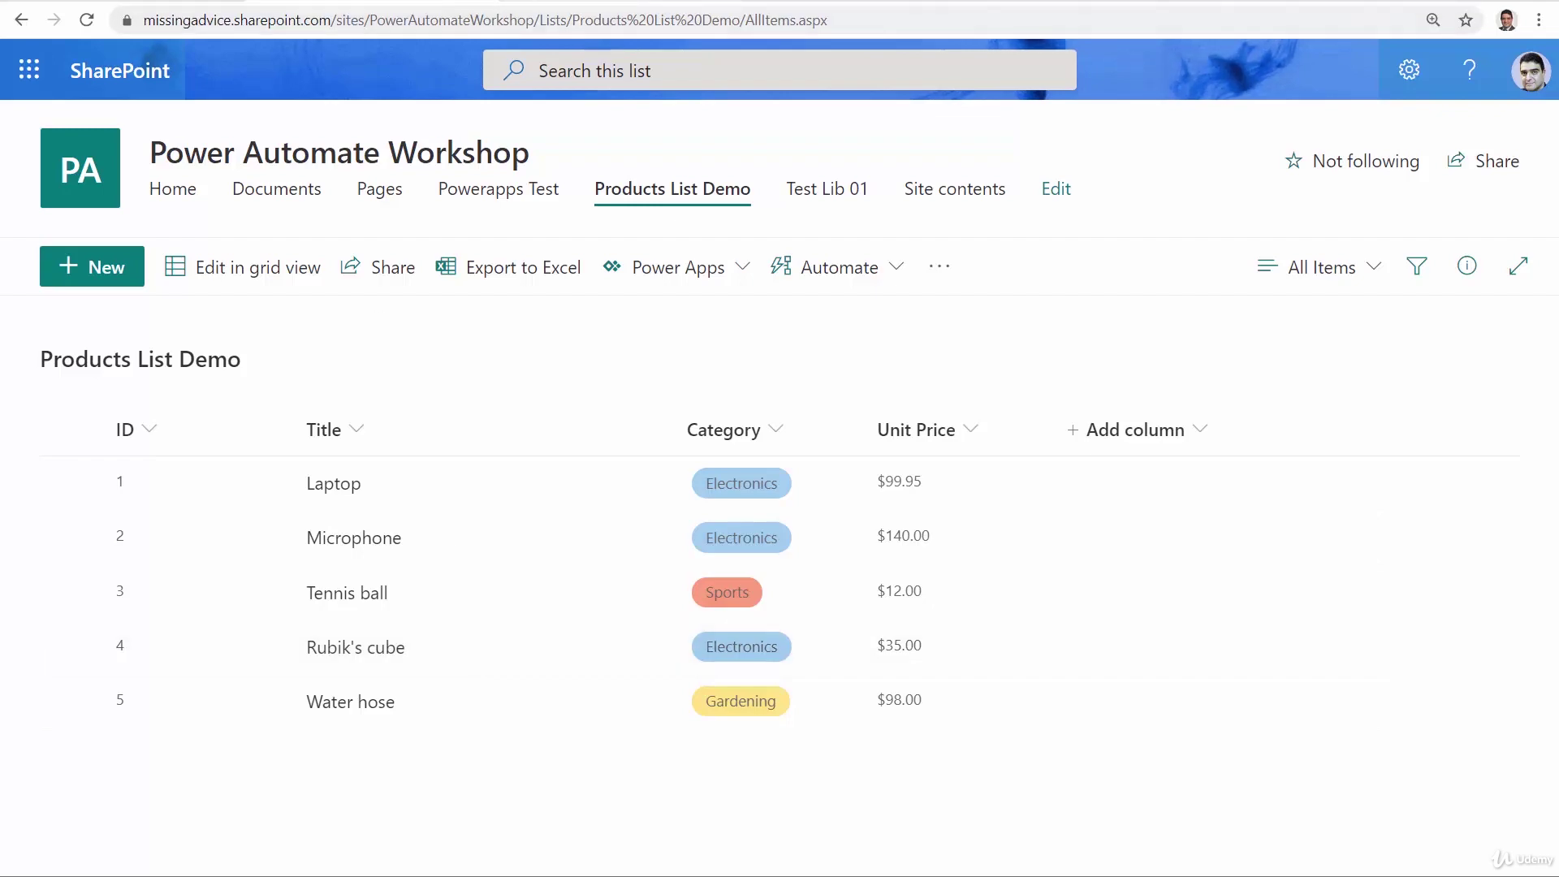
Save and manually test-run the Error Handling flow, which fails at Apply to each.
{"action": "left_click", "coordinate": [549, 4]}
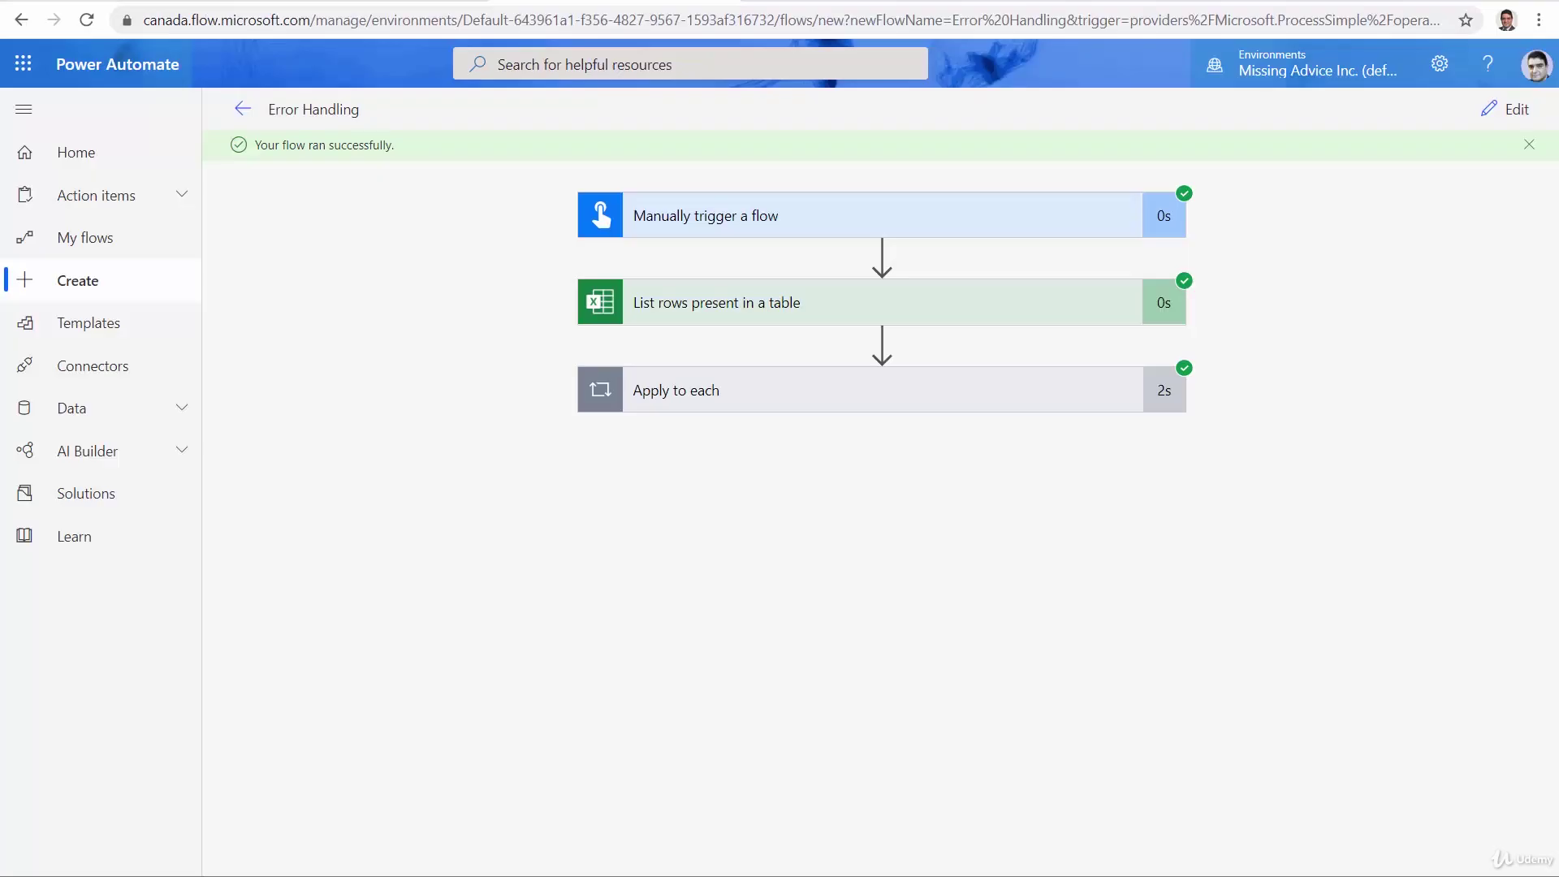
{"action": "left_click", "coordinate": [1515, 116]}
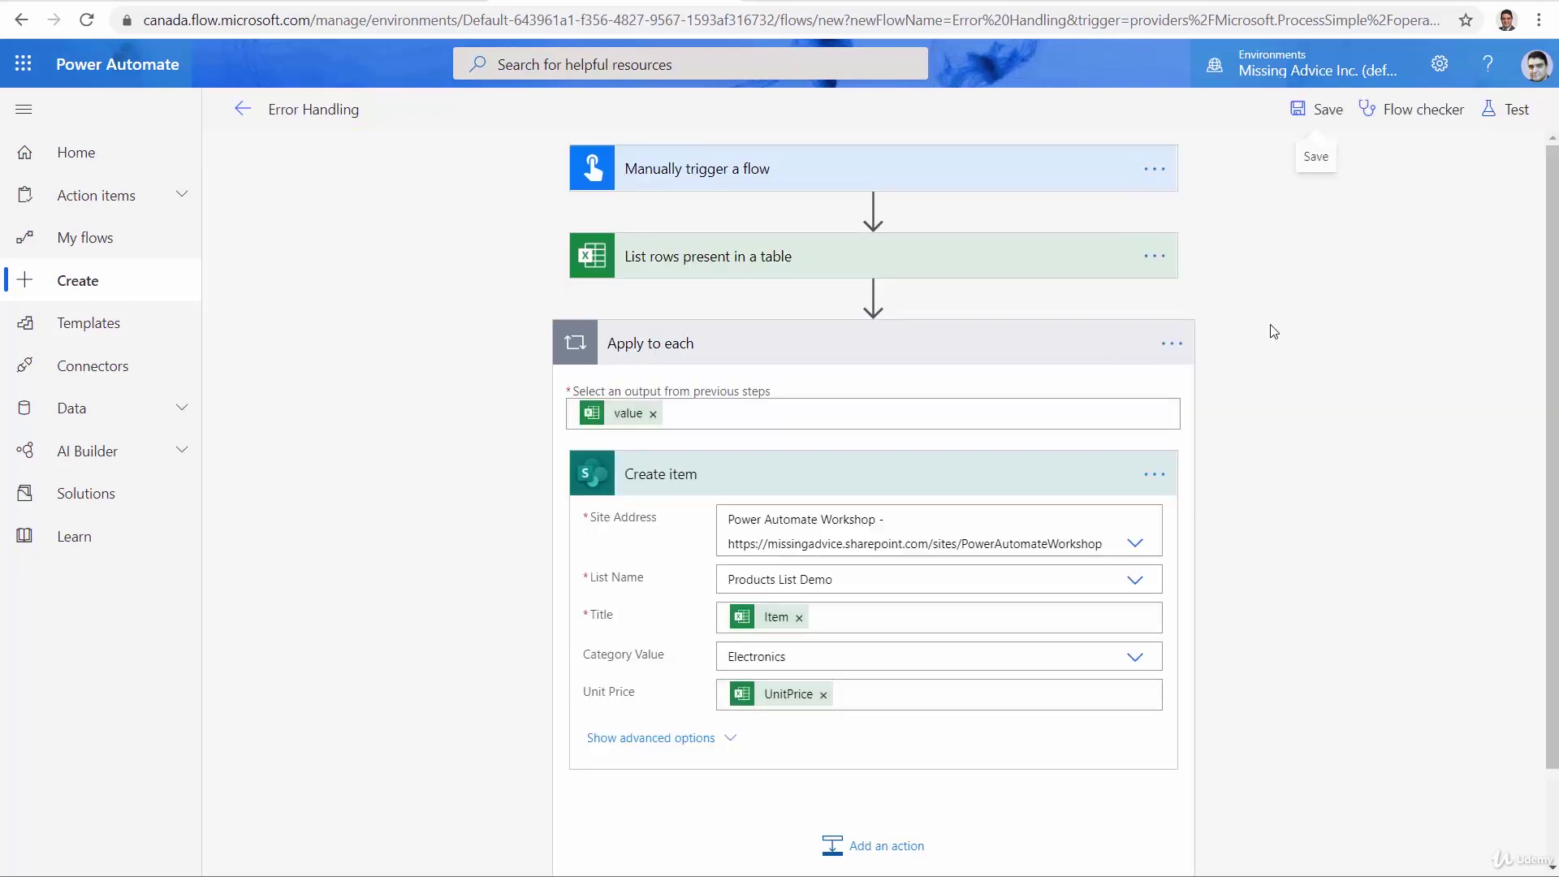
{"action": "left_click", "coordinate": [1506, 111]}
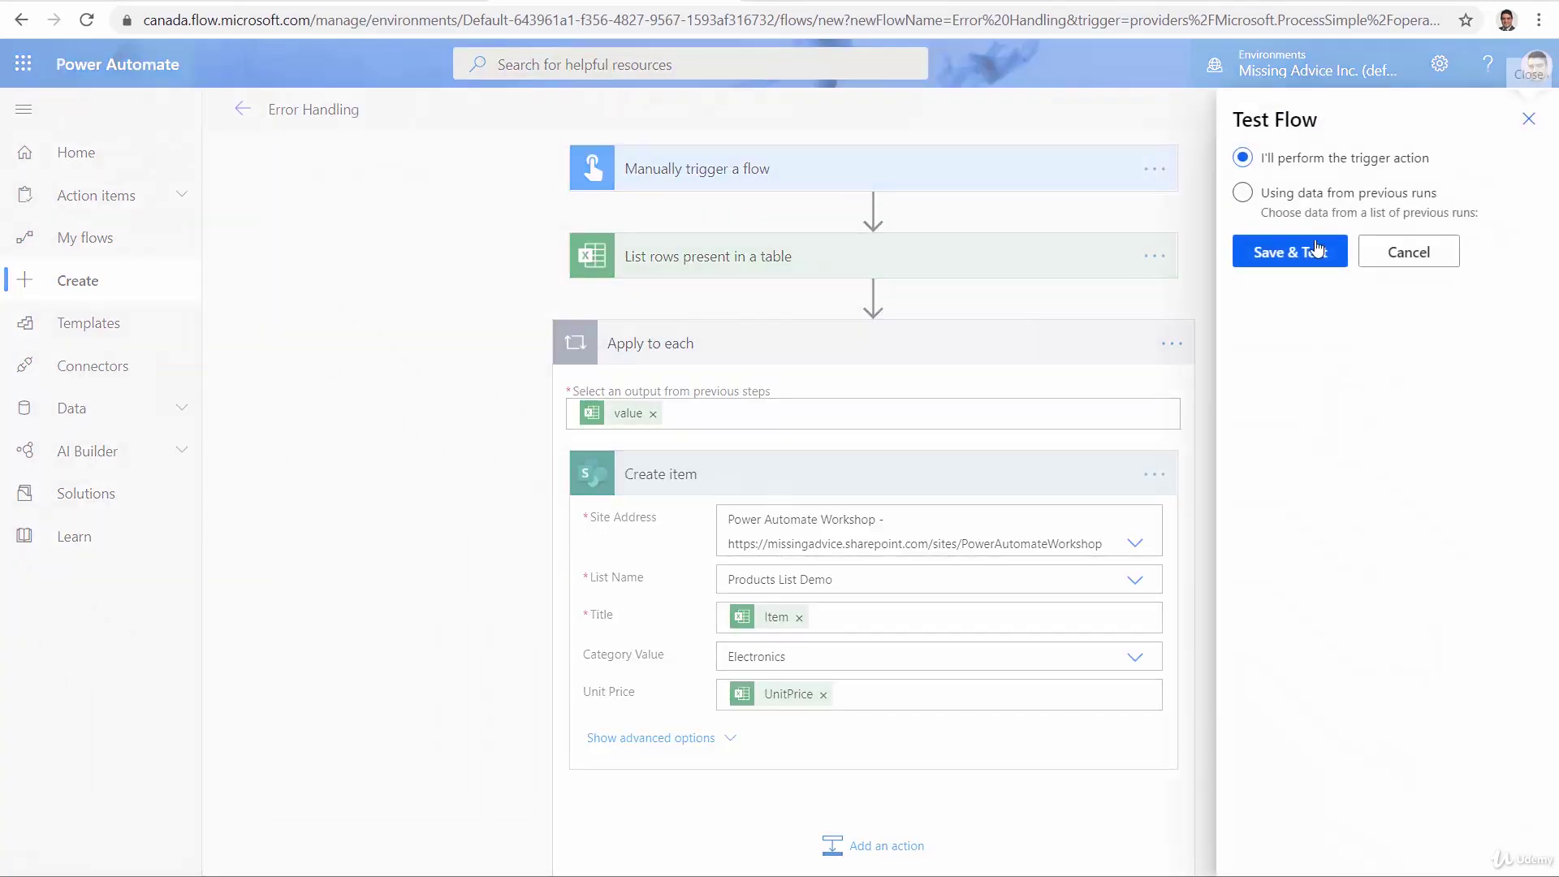
{"action": "left_click", "coordinate": [1299, 239]}
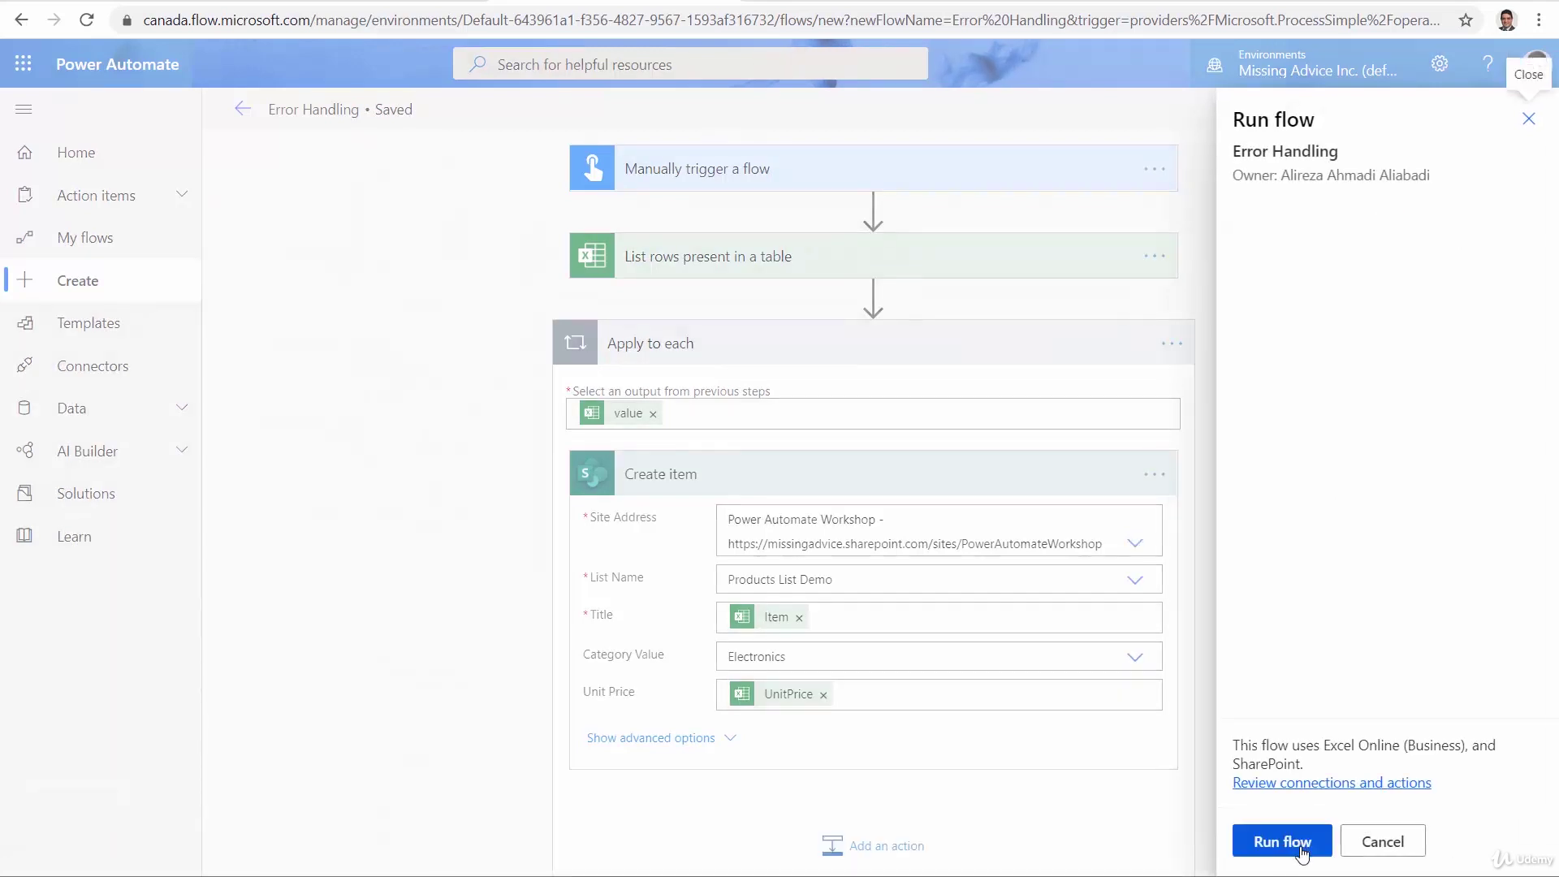
{"action": "left_click", "coordinate": [1300, 848]}
{"action": "left_click", "coordinate": [1274, 842]}
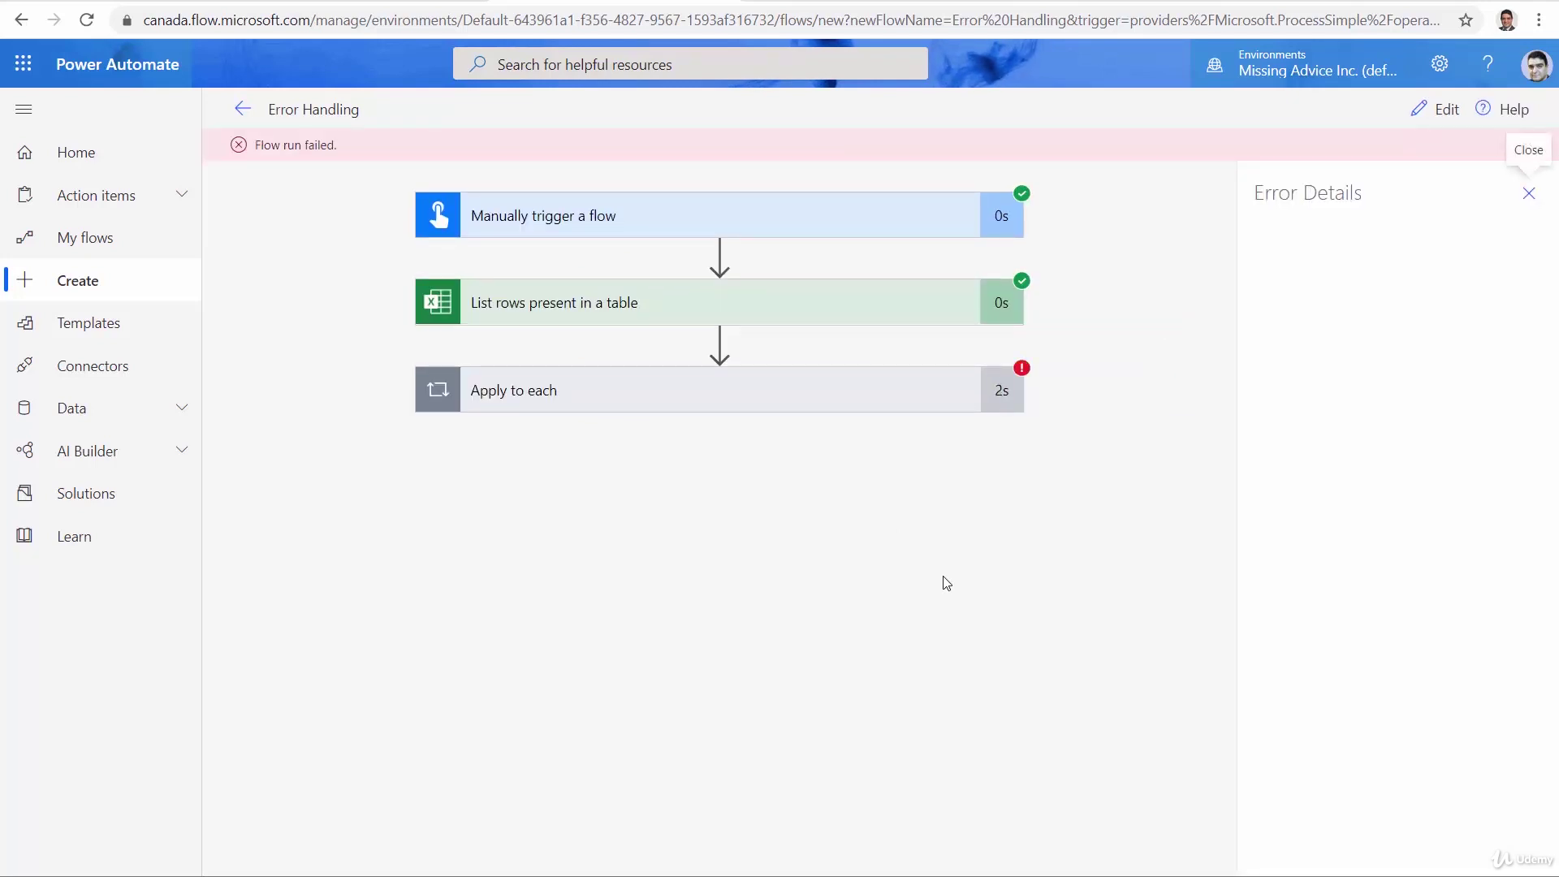
Read the failed run's error details and page the Apply to each loop back to iteration 1.
{"action": "left_click", "coordinate": [881, 393]}
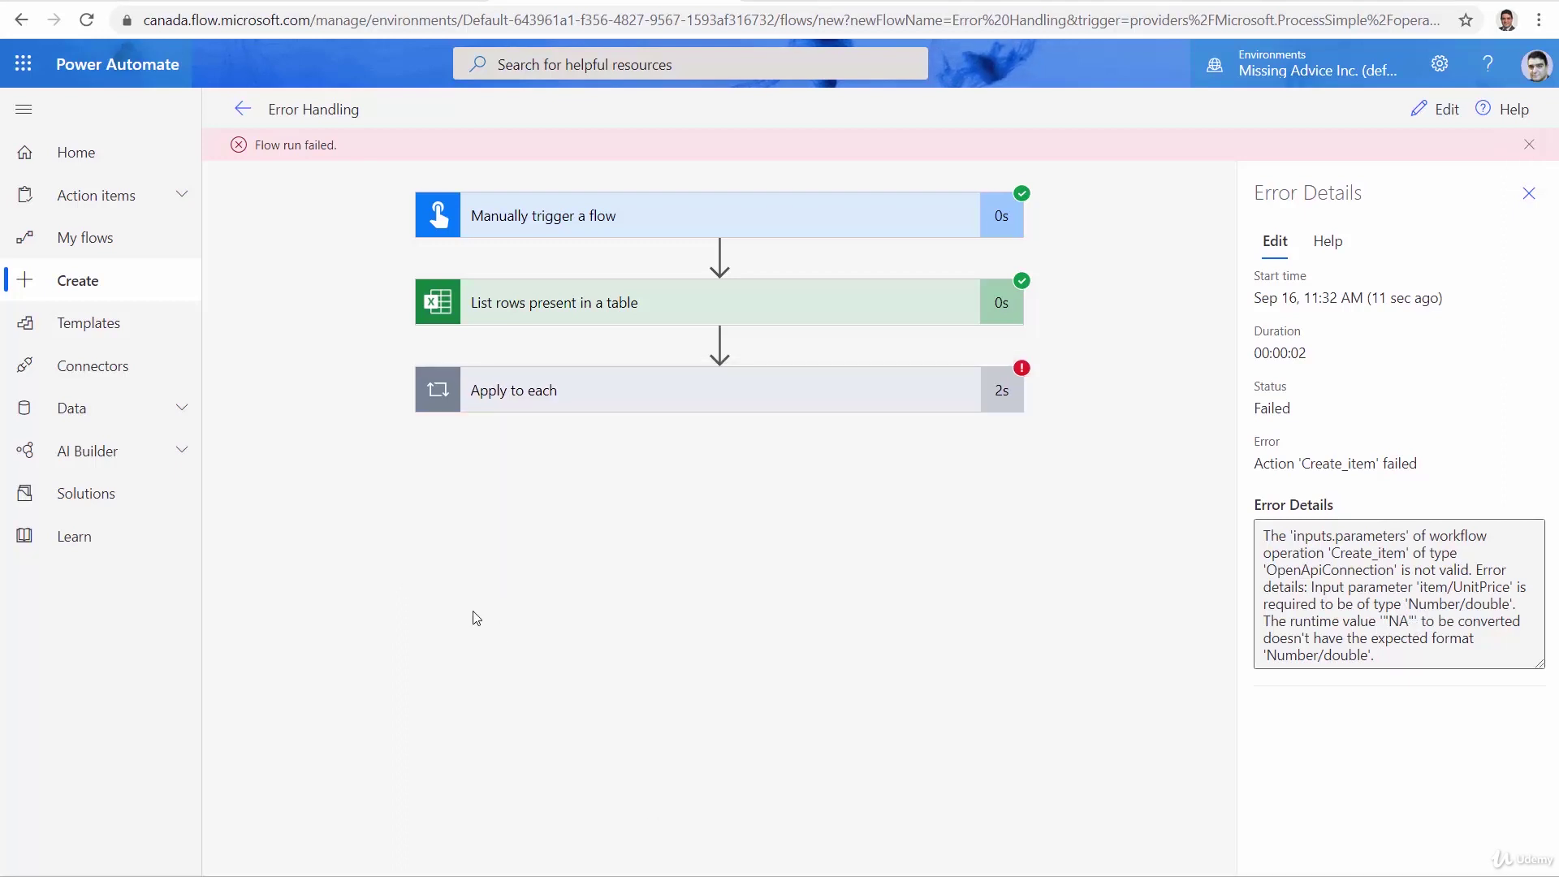
{"action": "left_click", "coordinate": [698, 410]}
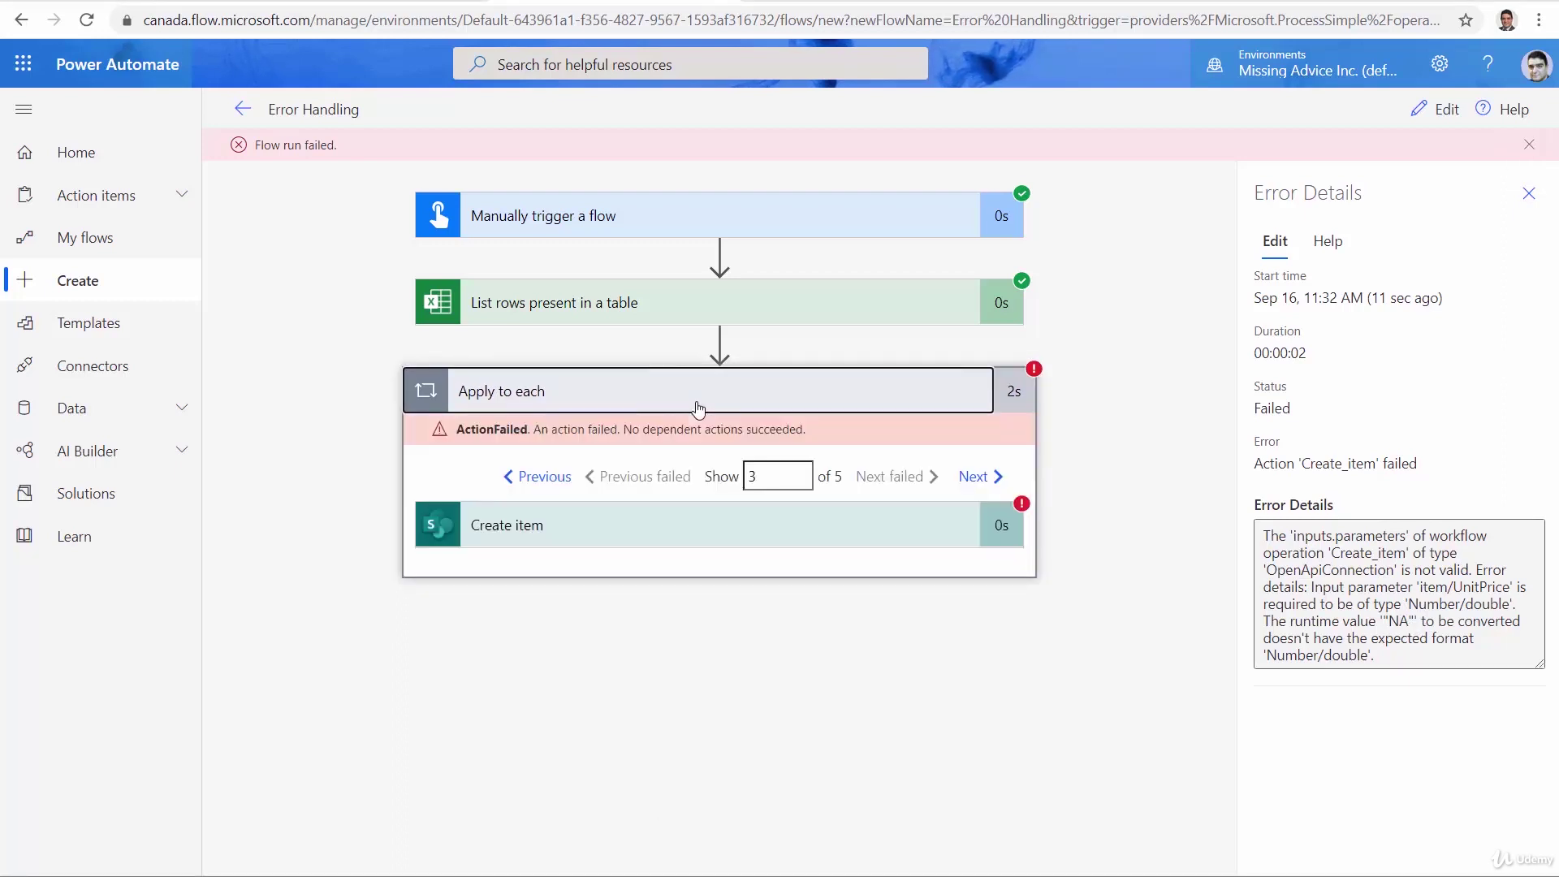
{"action": "left_click", "coordinate": [527, 481]}
{"action": "left_click", "coordinate": [527, 481]}
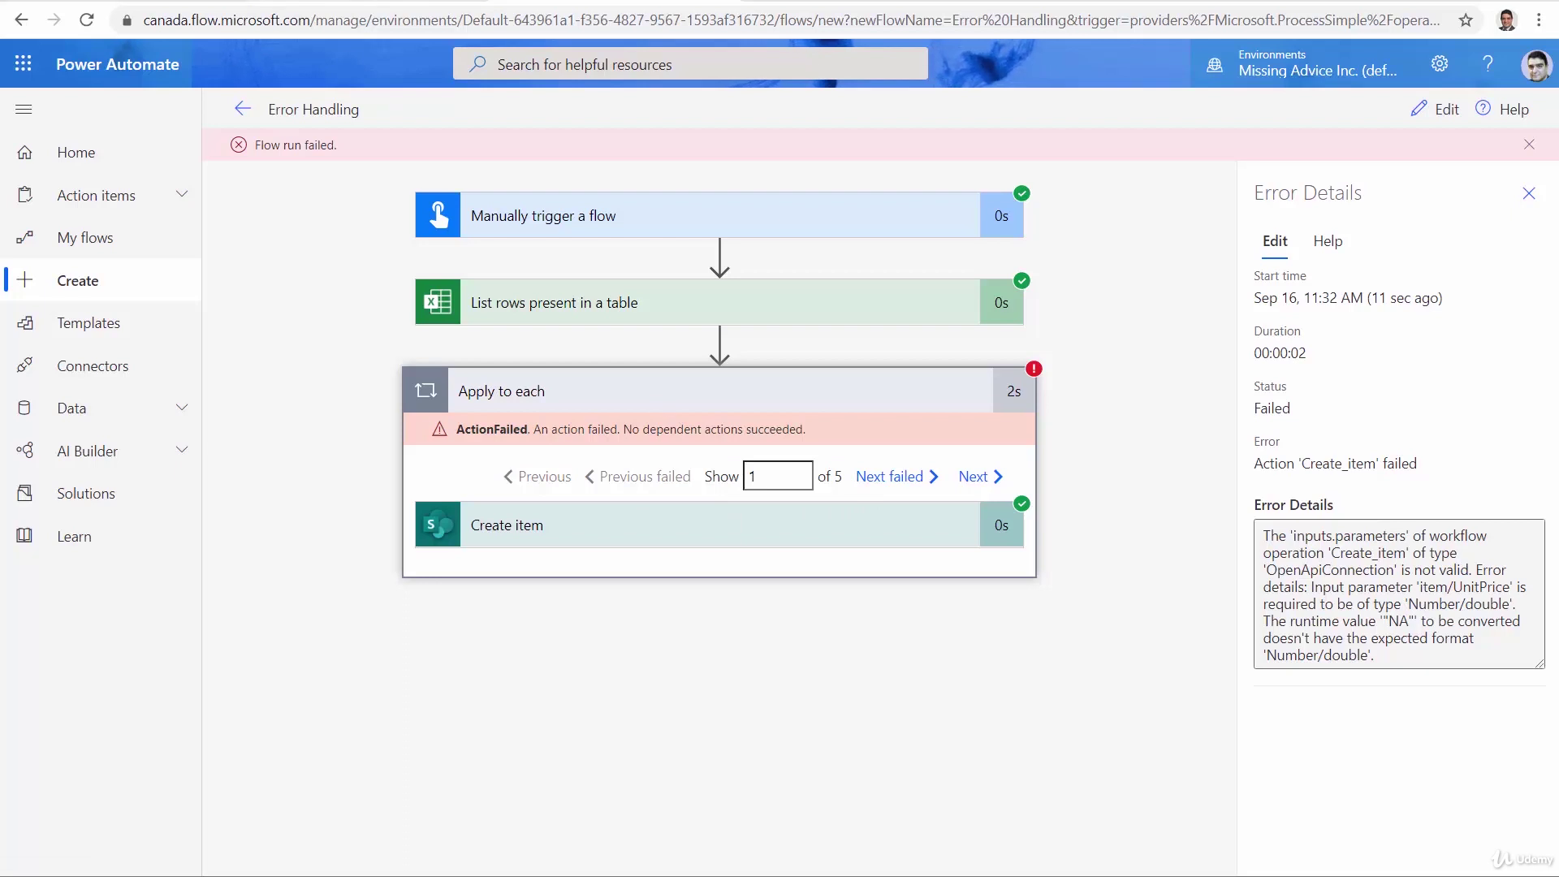
{"action": "key", "text": "ctrl+Tab"}
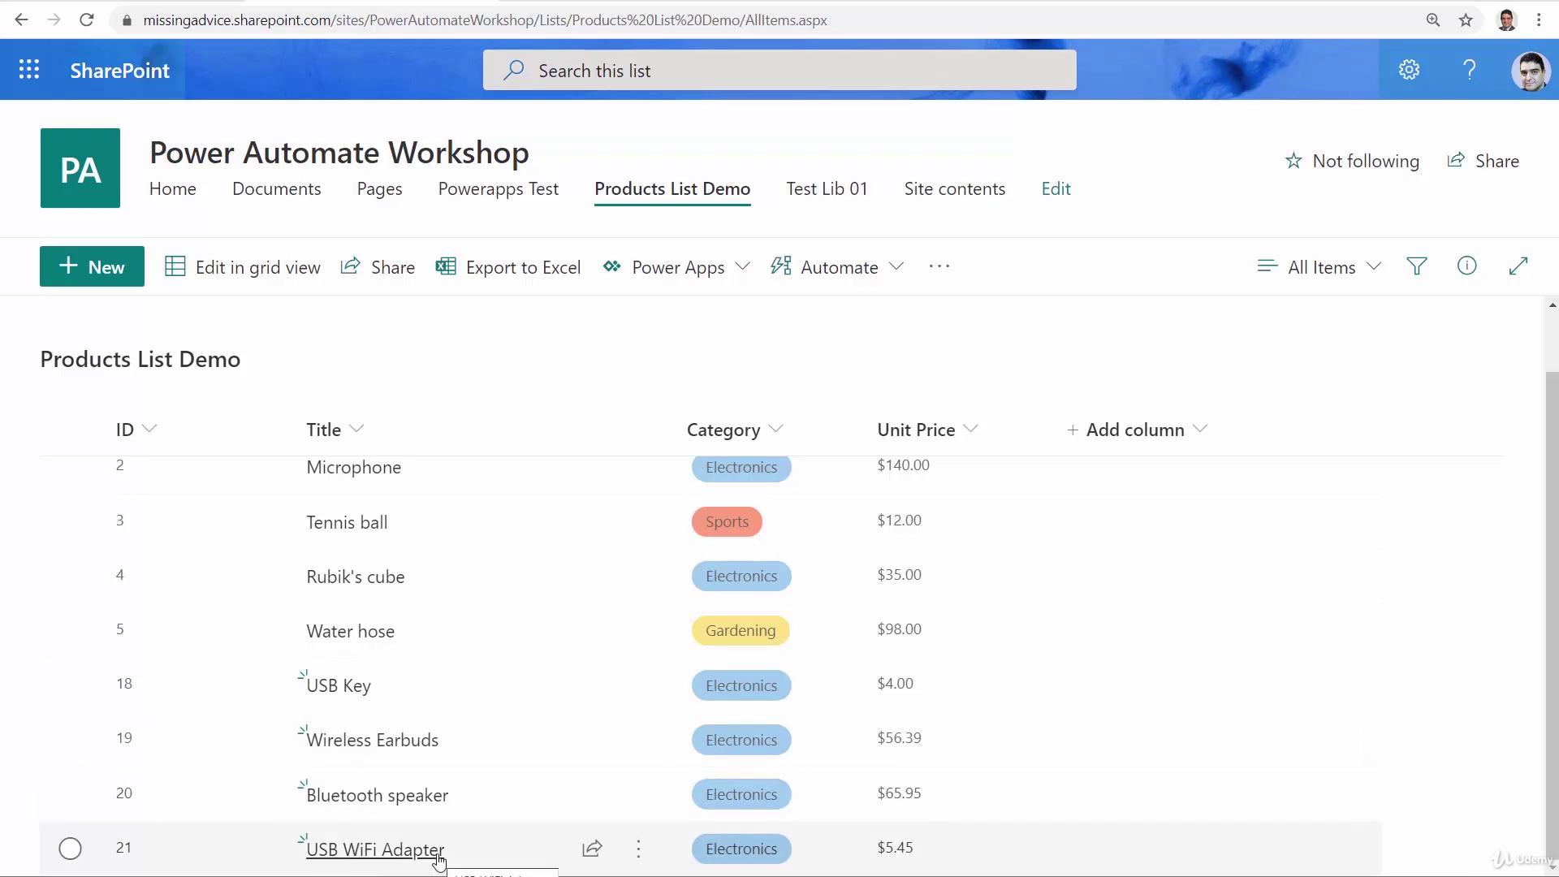
Go back to the failed Error Handling run in Power Automate.
{"action": "left_click", "coordinate": [613, 0]}
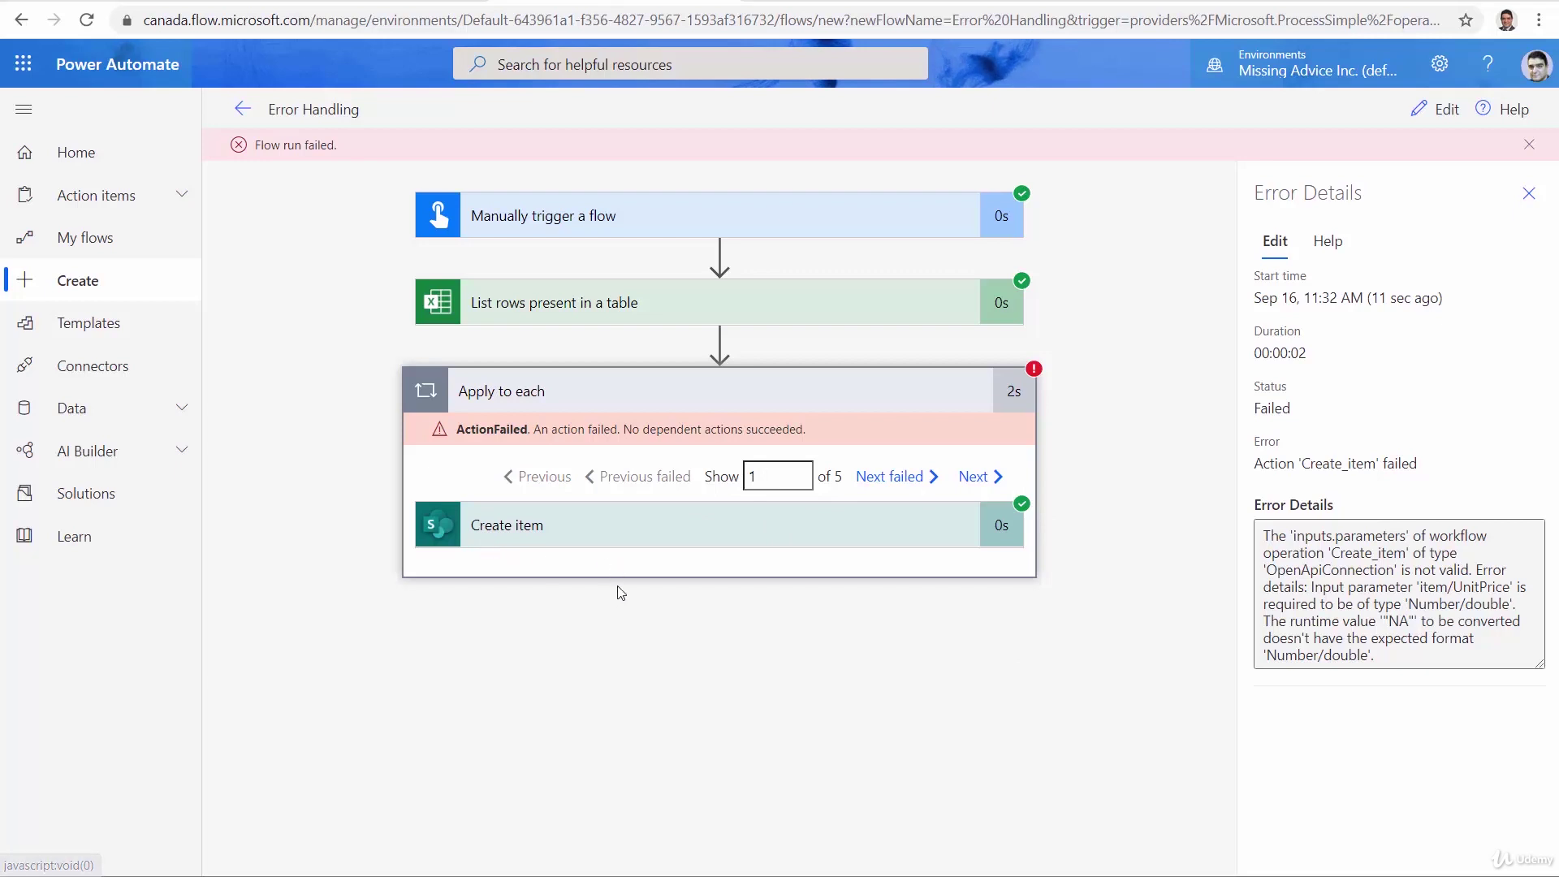
Check Create item's inputs for loop iterations 1 through 5, including the failed third one.
{"action": "left_click", "coordinate": [649, 528]}
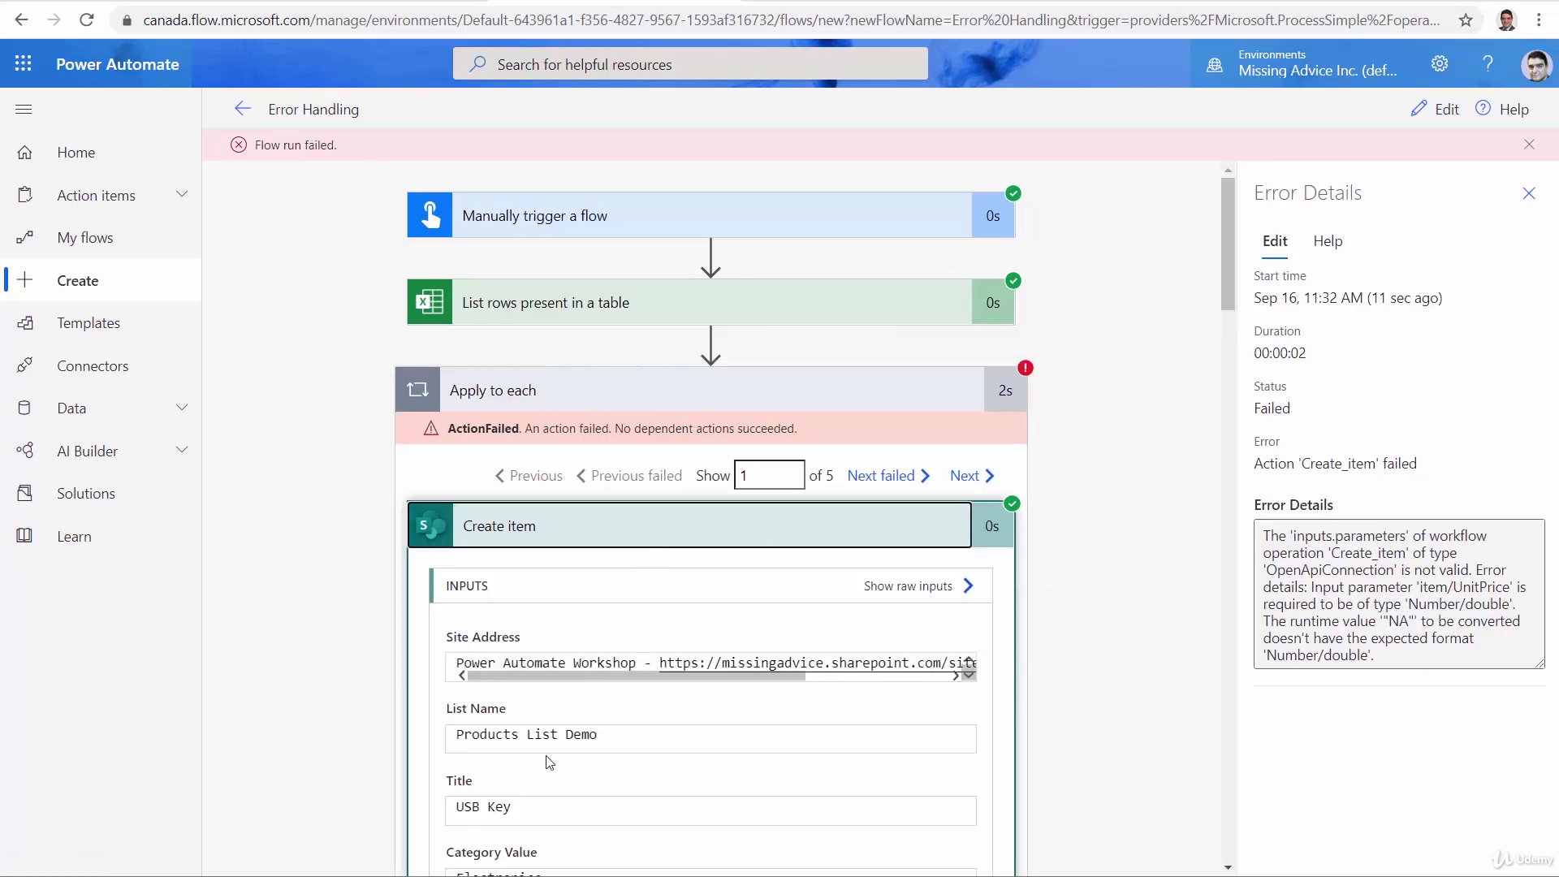
{"action": "left_click", "coordinate": [965, 479]}
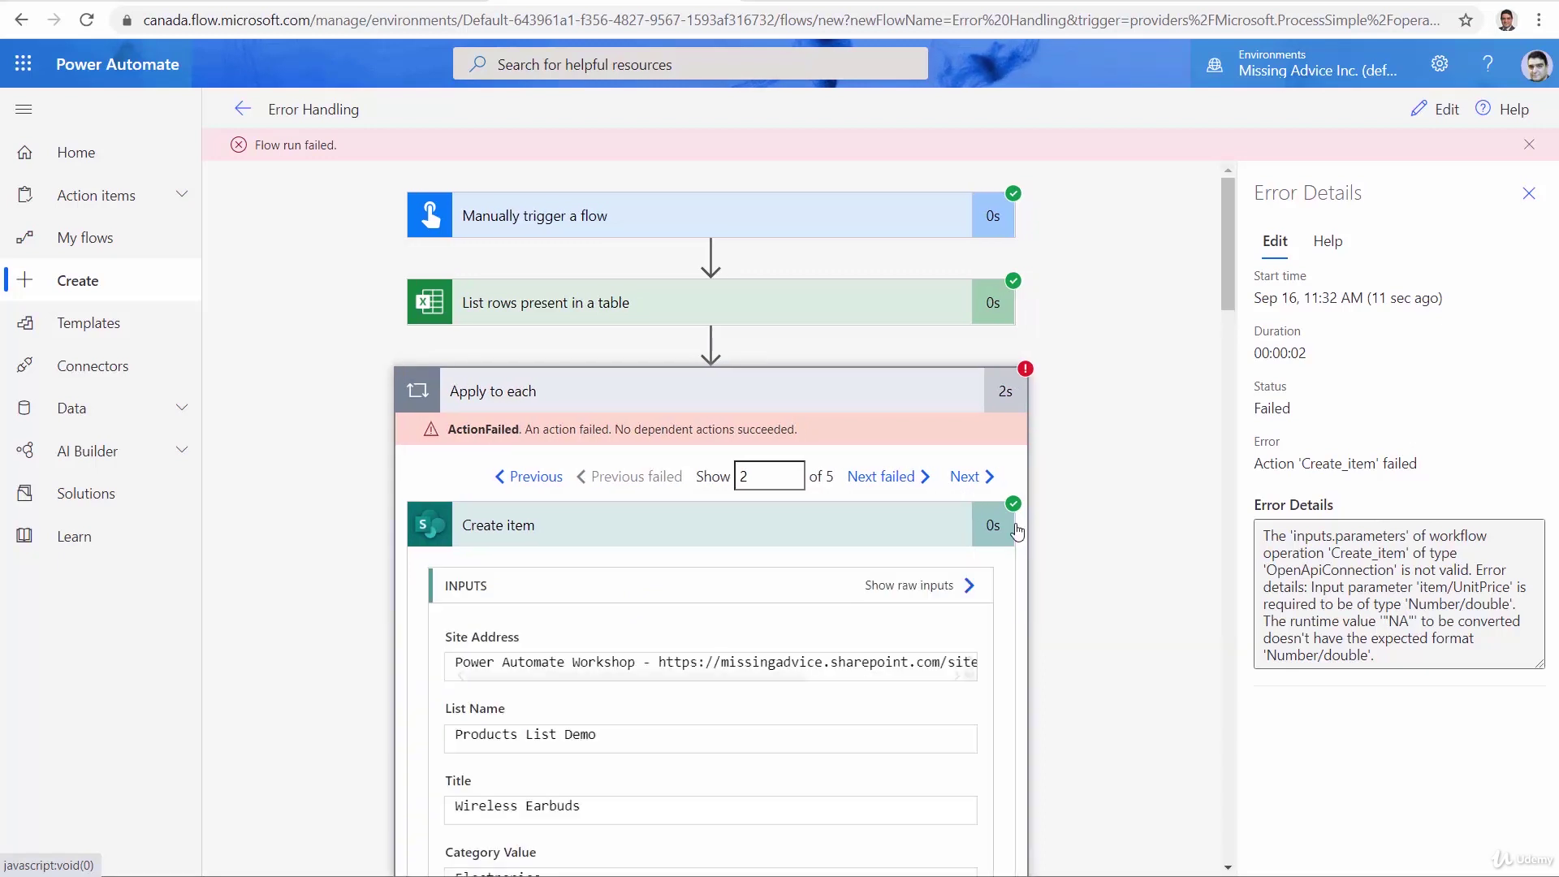
{"action": "left_click", "coordinate": [967, 482]}
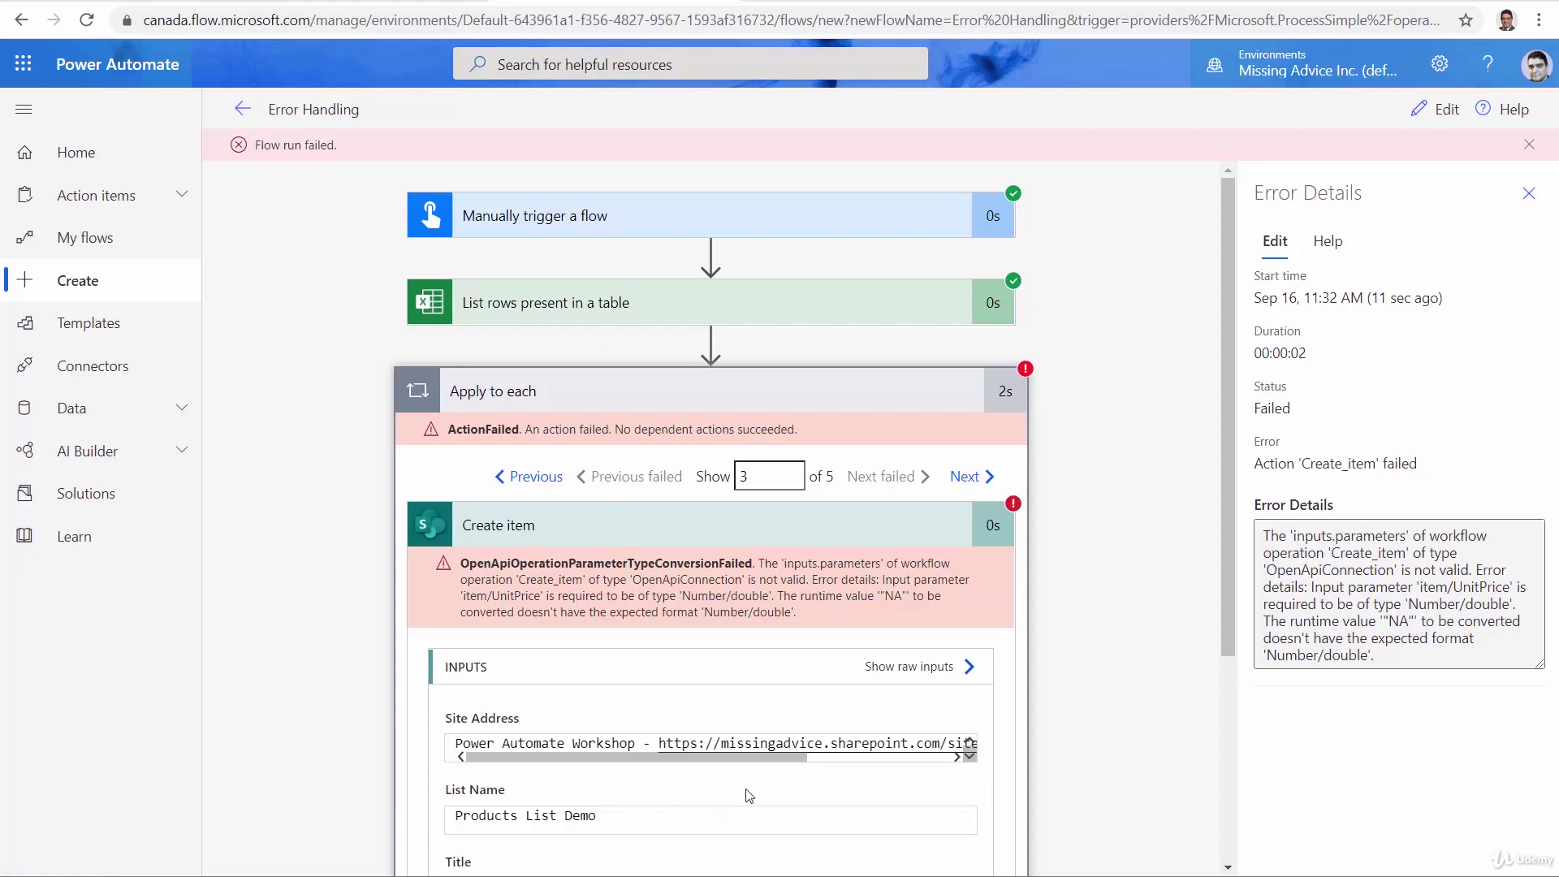
{"action": "left_click", "coordinate": [965, 477]}
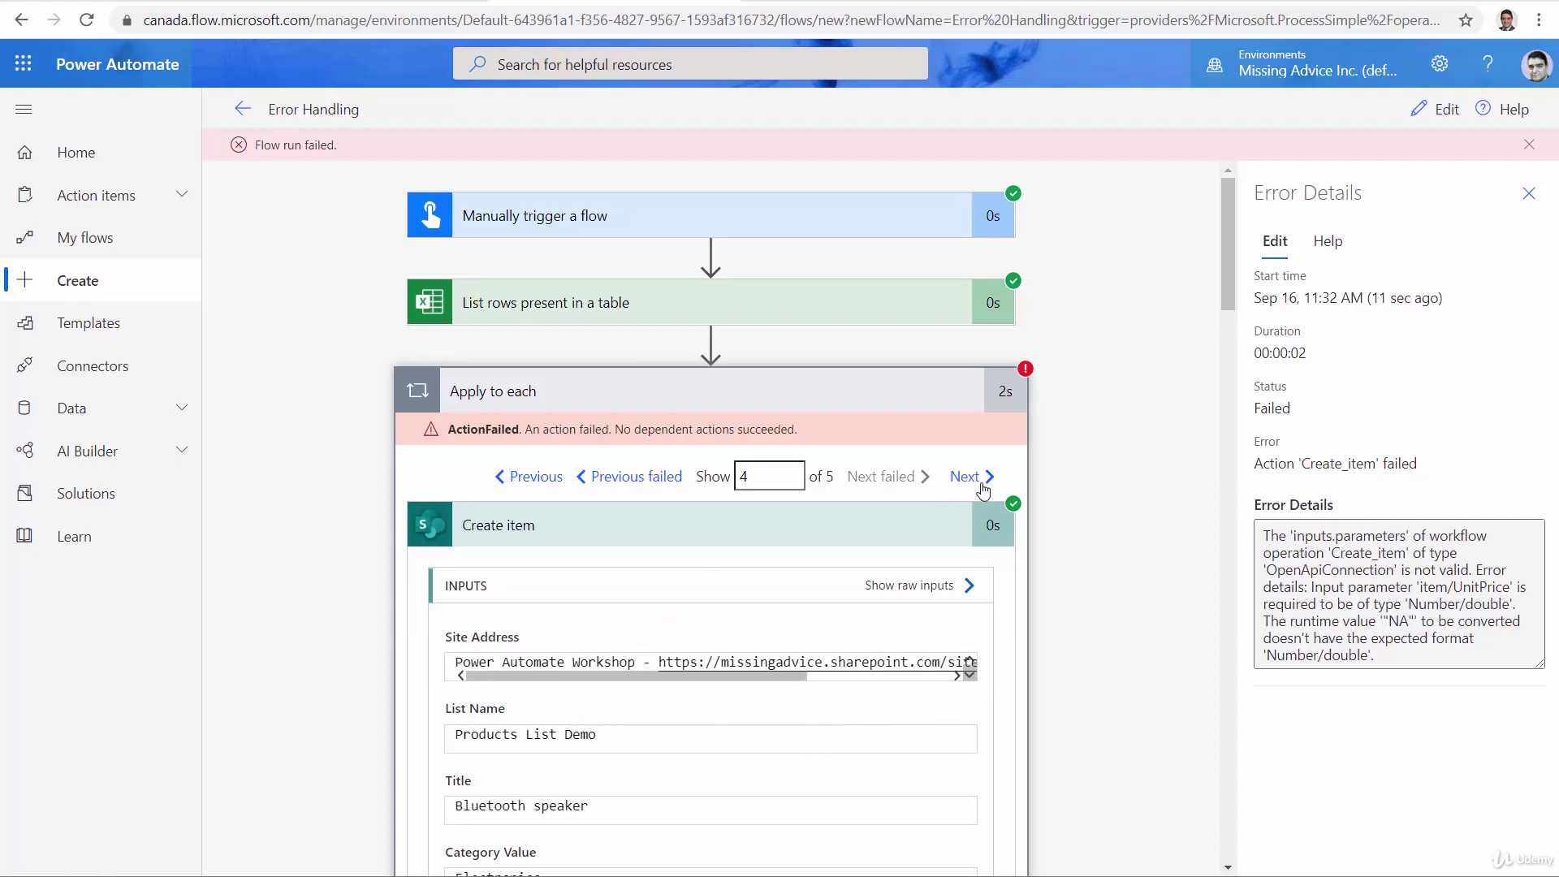
{"action": "left_click", "coordinate": [981, 480]}
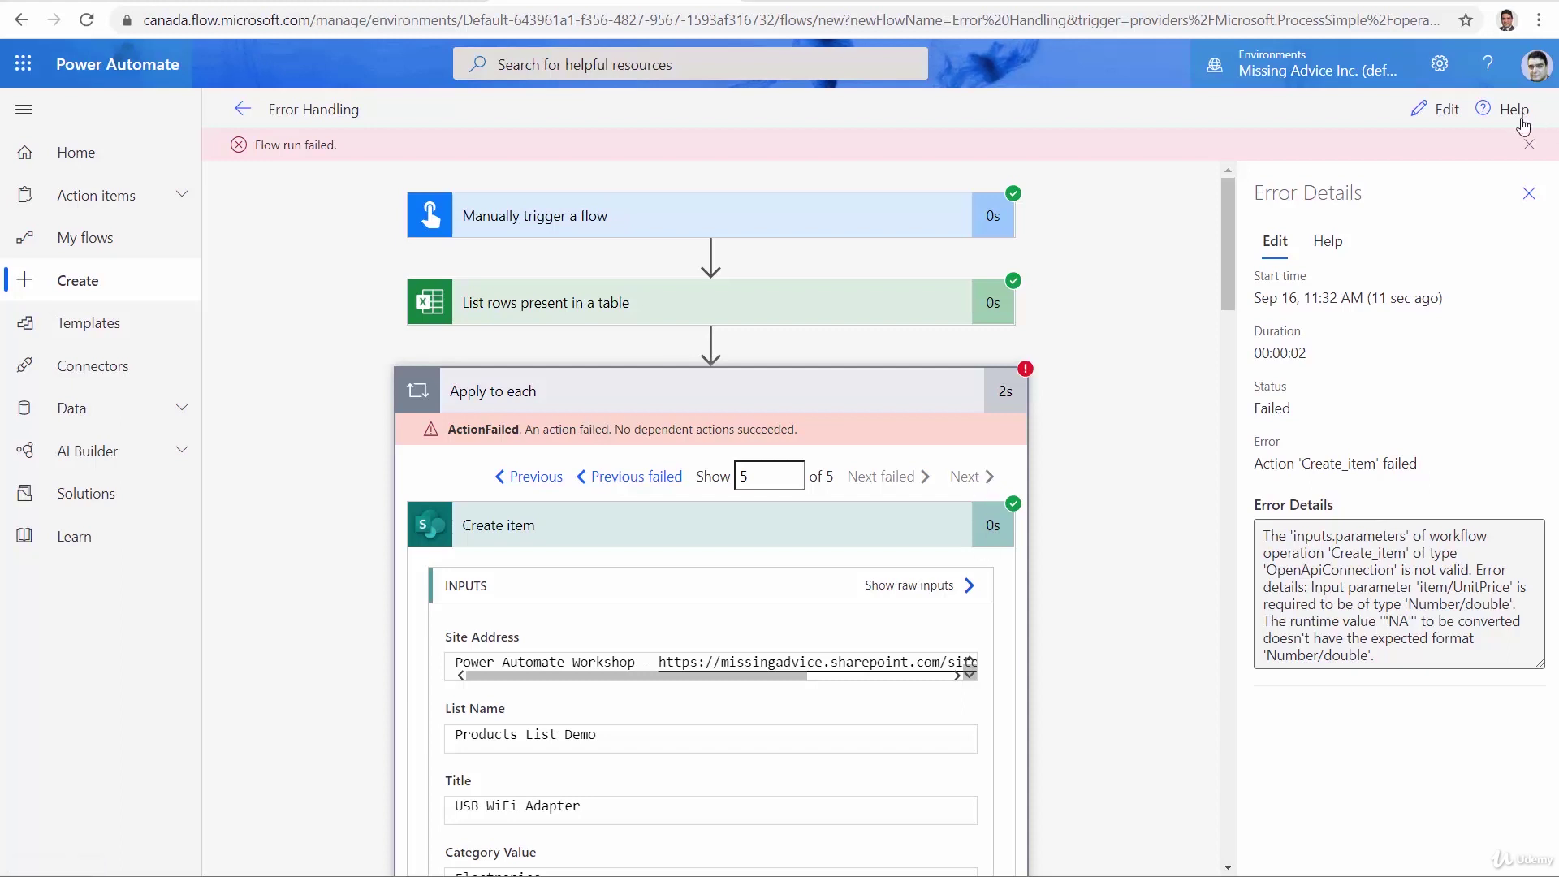
{"action": "left_click", "coordinate": [1447, 110]}
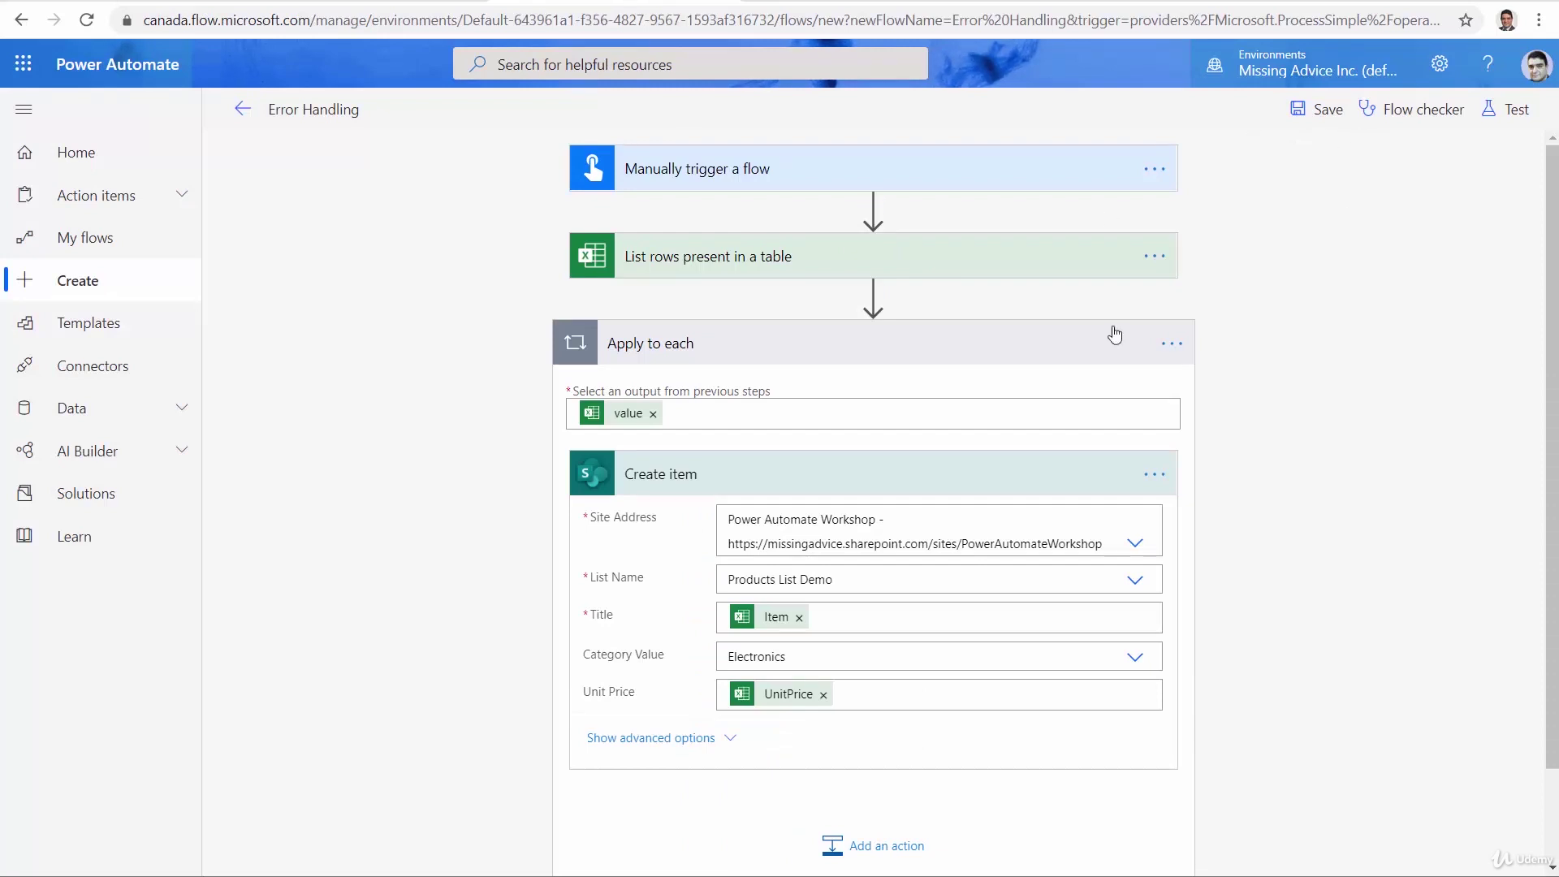
Leave the editor without saving and reopen the failed 11:32 AM test run's Apply to each iterations.
{"action": "left_click", "coordinate": [239, 119]}
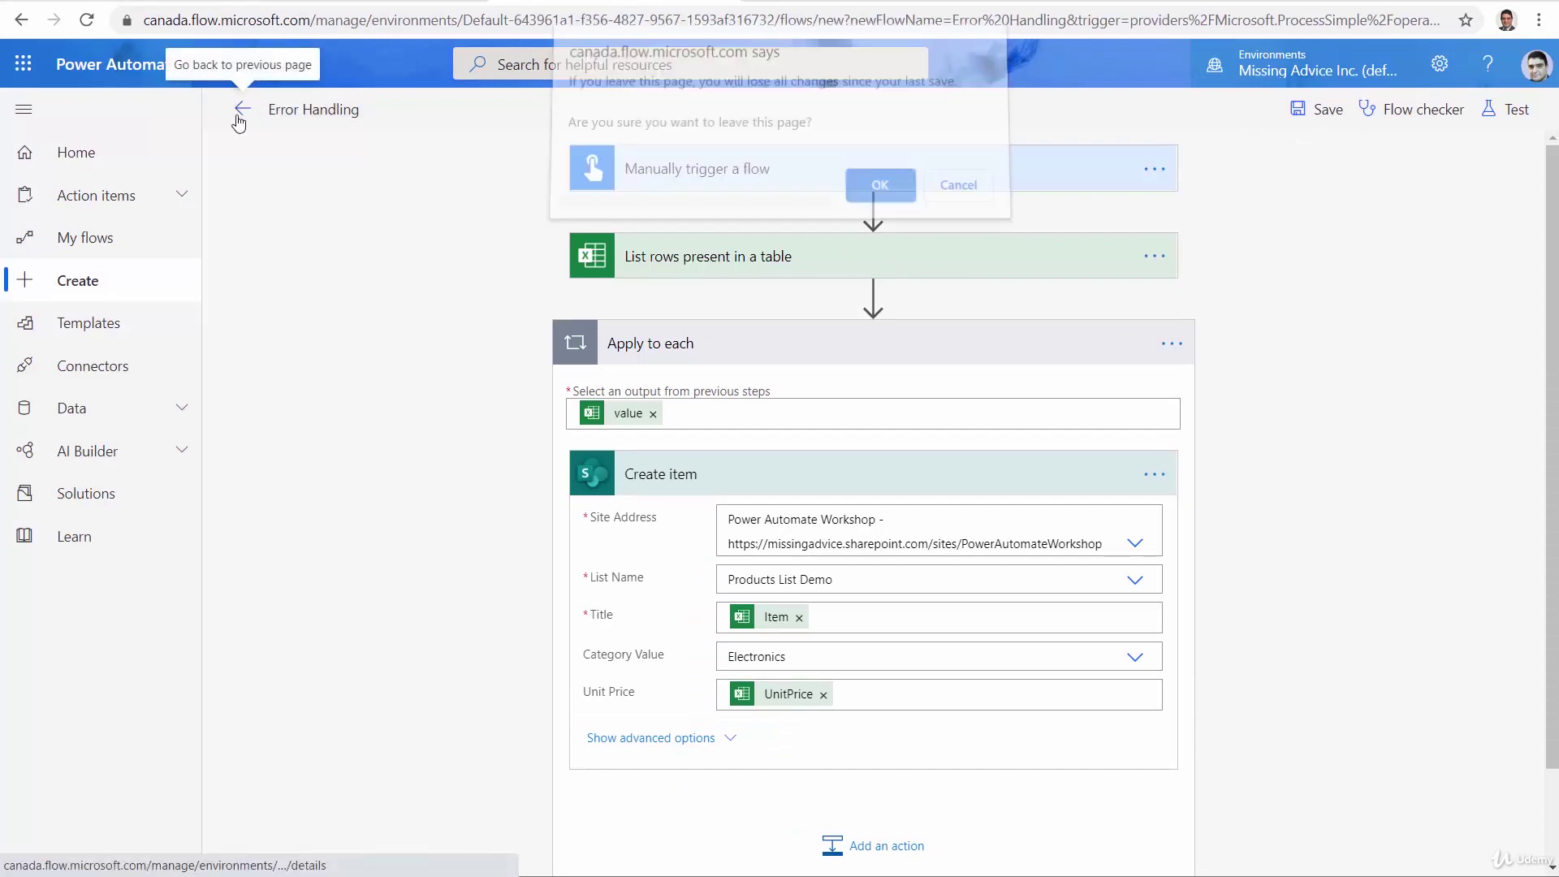
{"action": "left_click", "coordinate": [856, 193]}
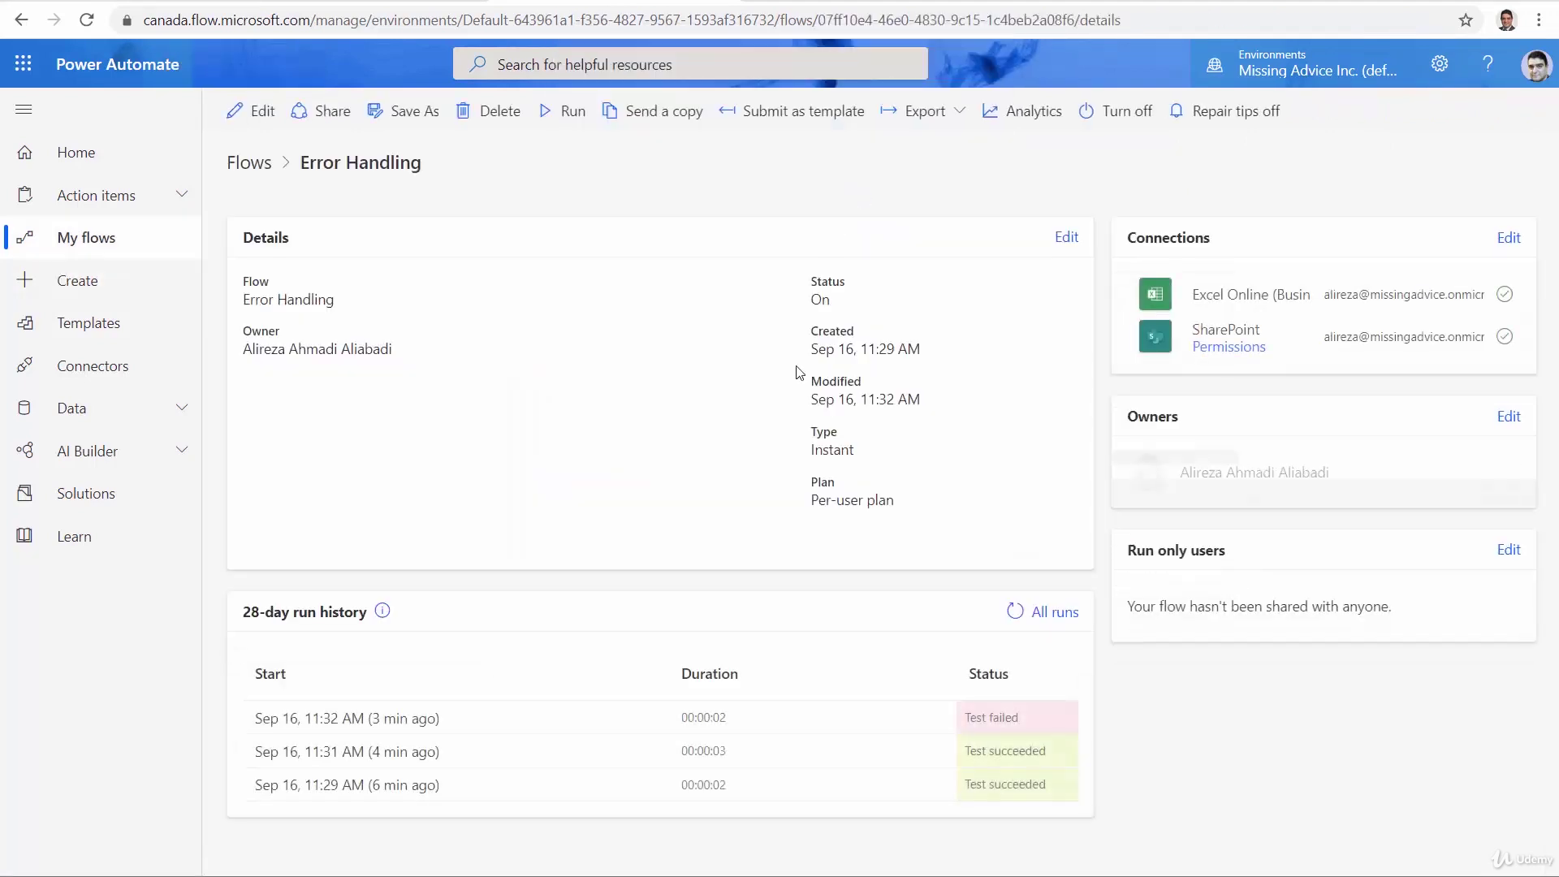
{"action": "left_click", "coordinate": [372, 719]}
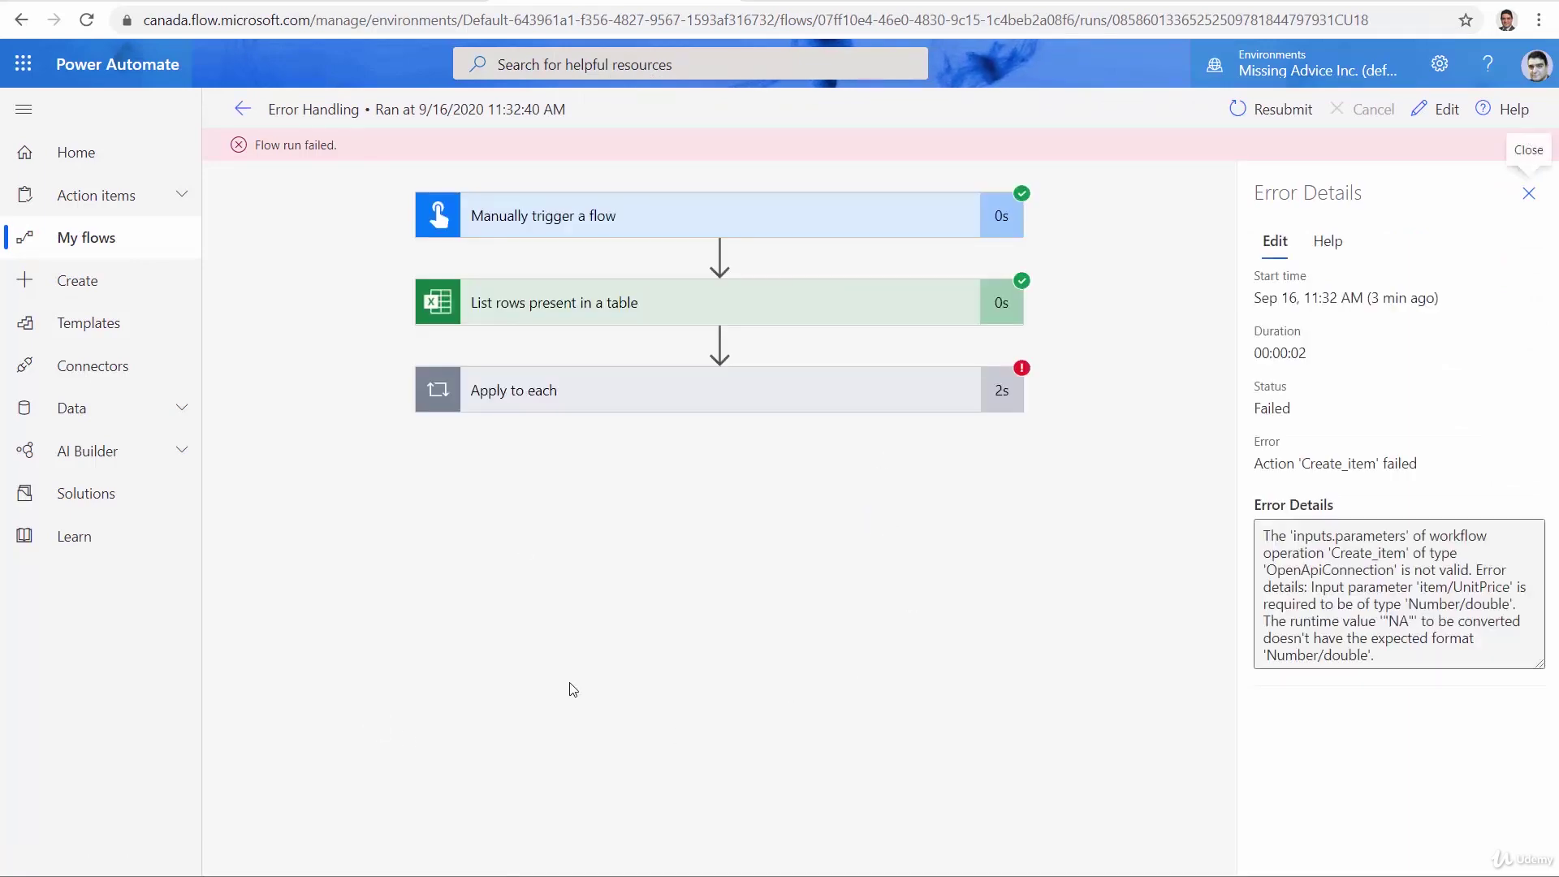
{"action": "left_click", "coordinate": [675, 389]}
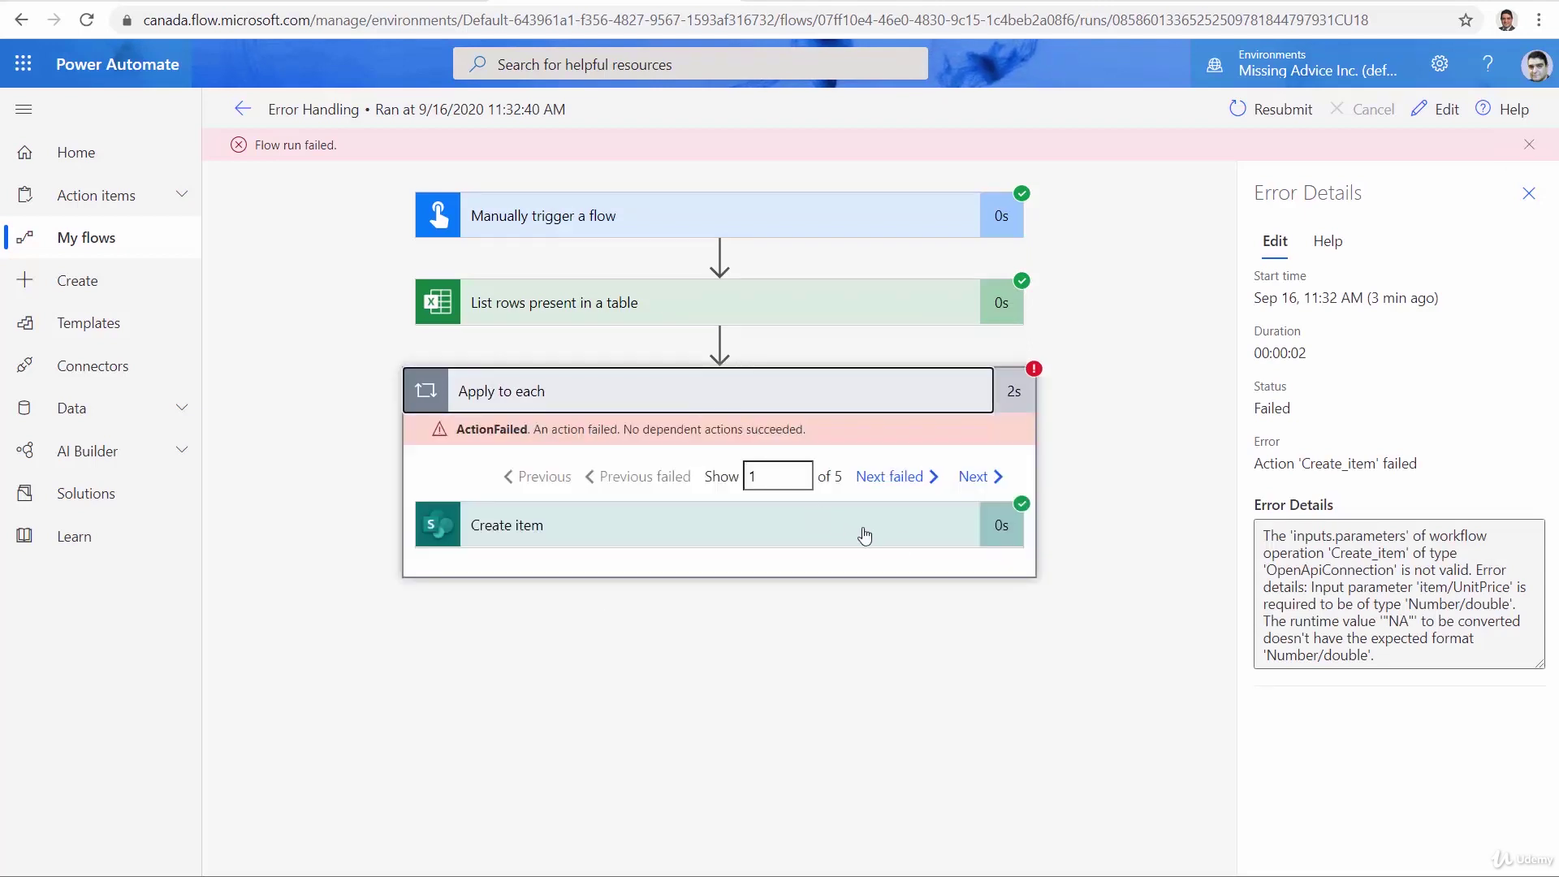